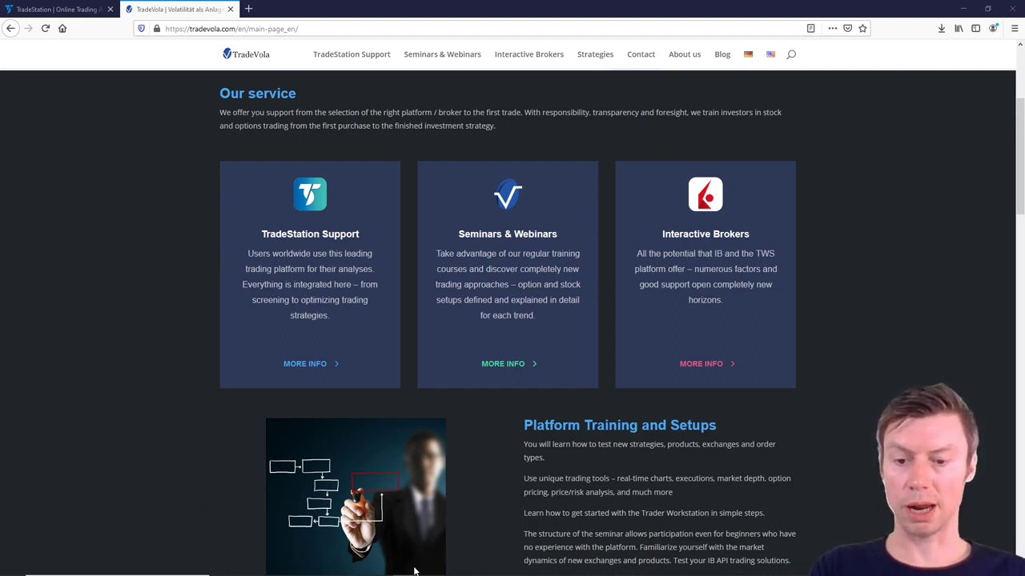
# - Switch to the Interactive Brokers TWS, load the DIS chart from the watchlist and set it to 1 min candles
pyautogui.moveTo(457, 566)
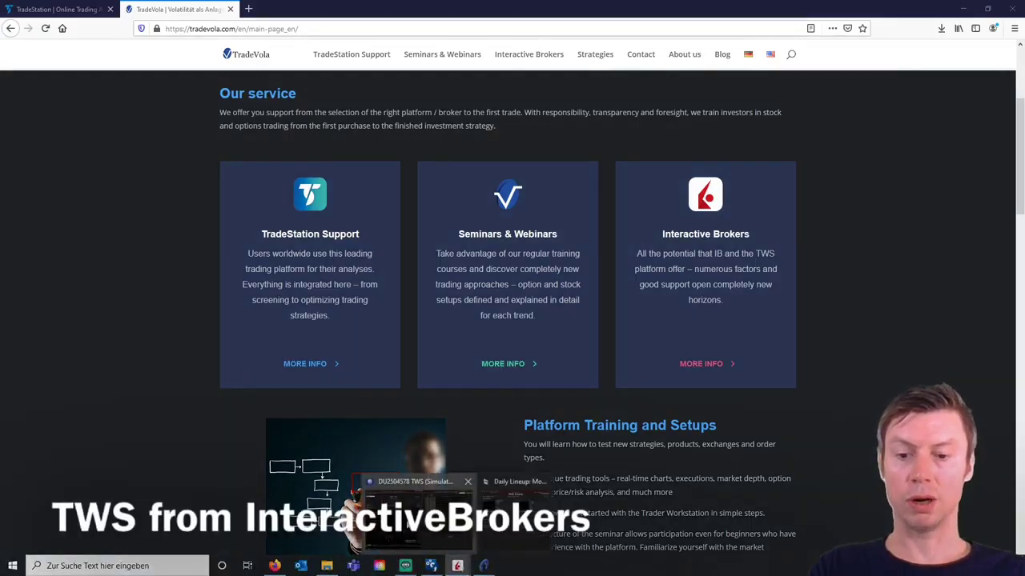
pyautogui.click(413, 512)
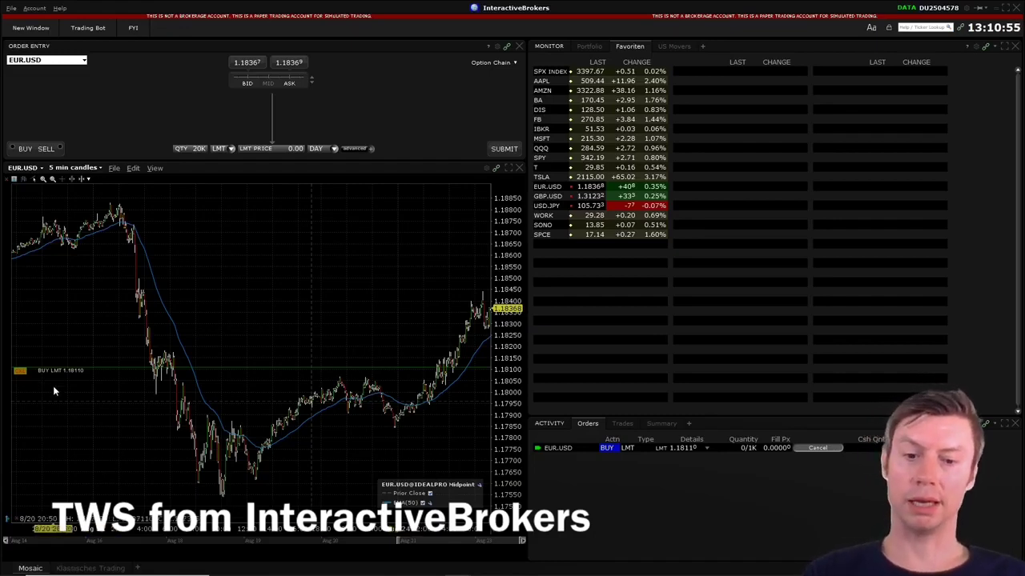
pyautogui.click(549, 110)
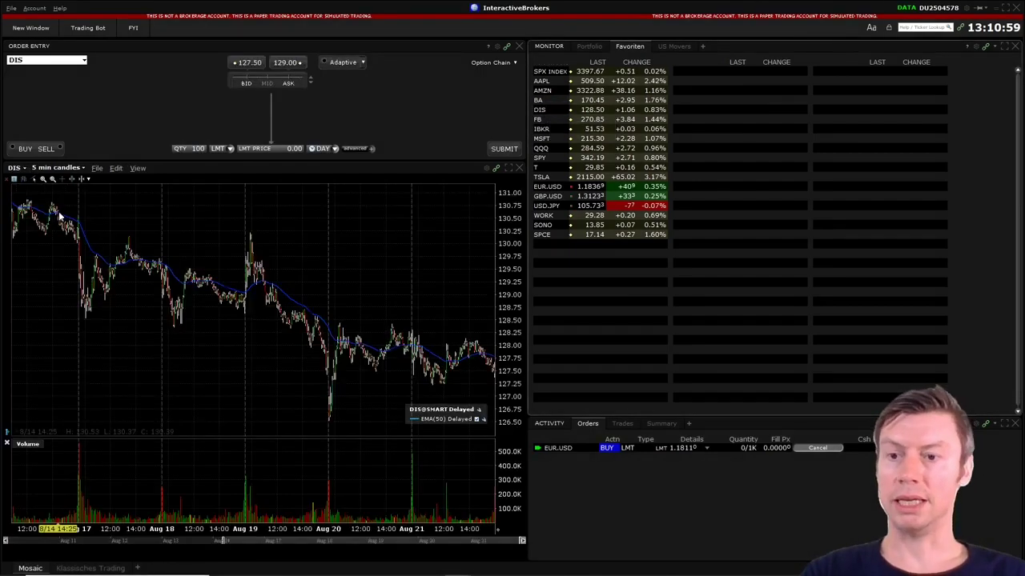
pyautogui.click(56, 168)
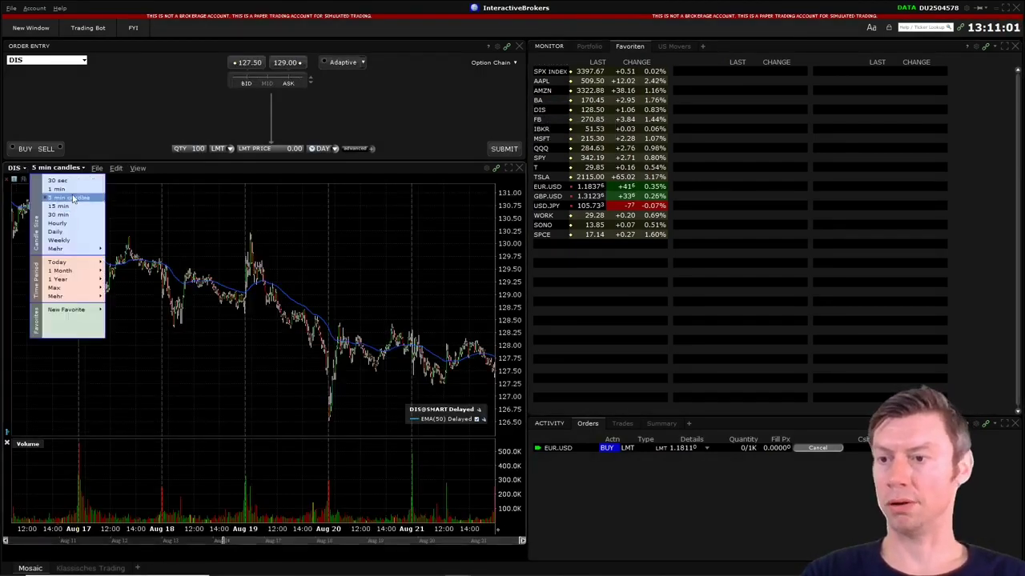
pyautogui.click(57, 189)
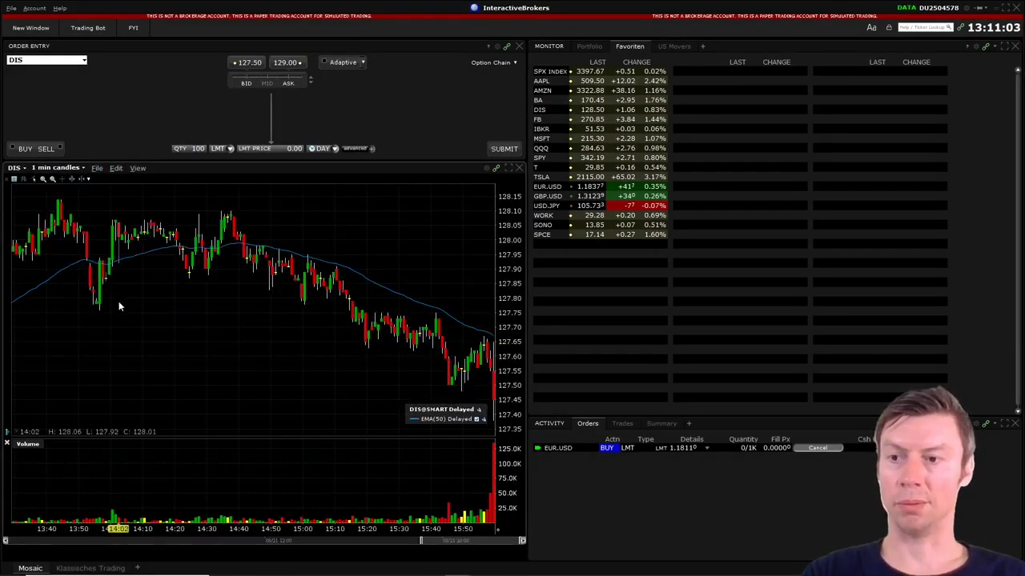
# - Examine the DIS chart's settings, including its chart parameters and the period of the applied exponential moving average
pyautogui.rightClick(220, 331)
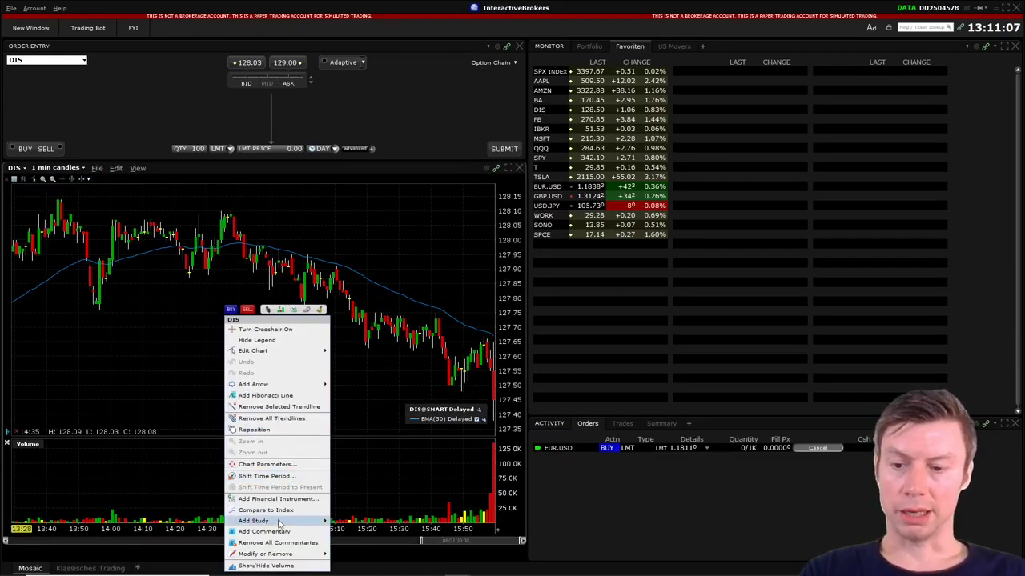
pyautogui.moveTo(284, 524)
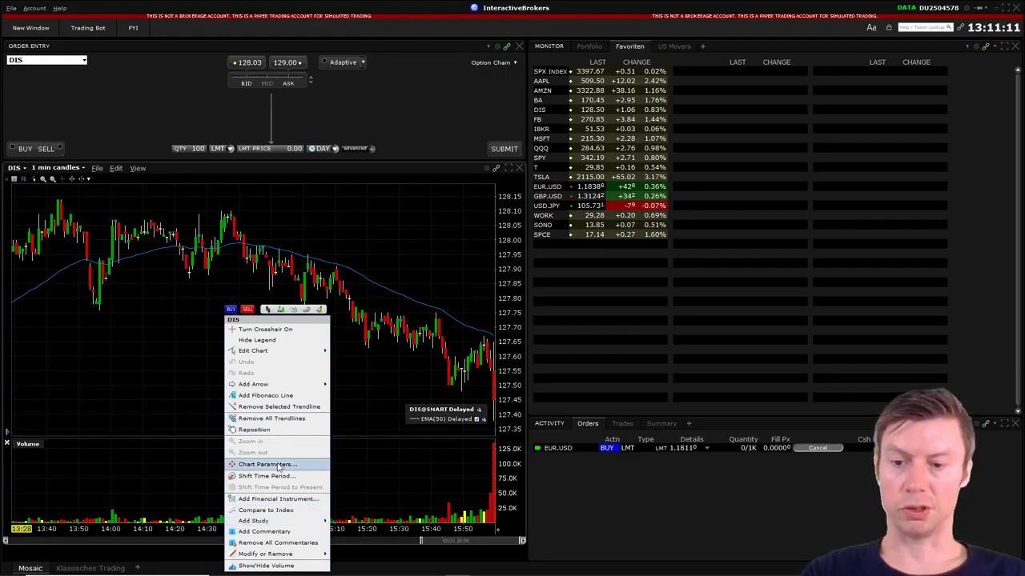
pyautogui.click(271, 466)
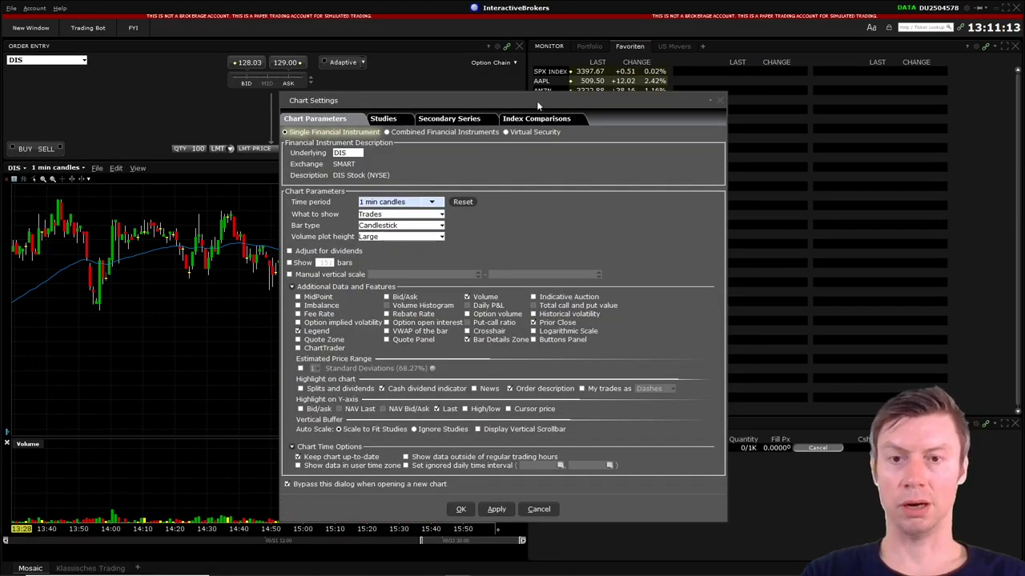
pyautogui.moveTo(551, 101); pyautogui.dragTo(711, 82)
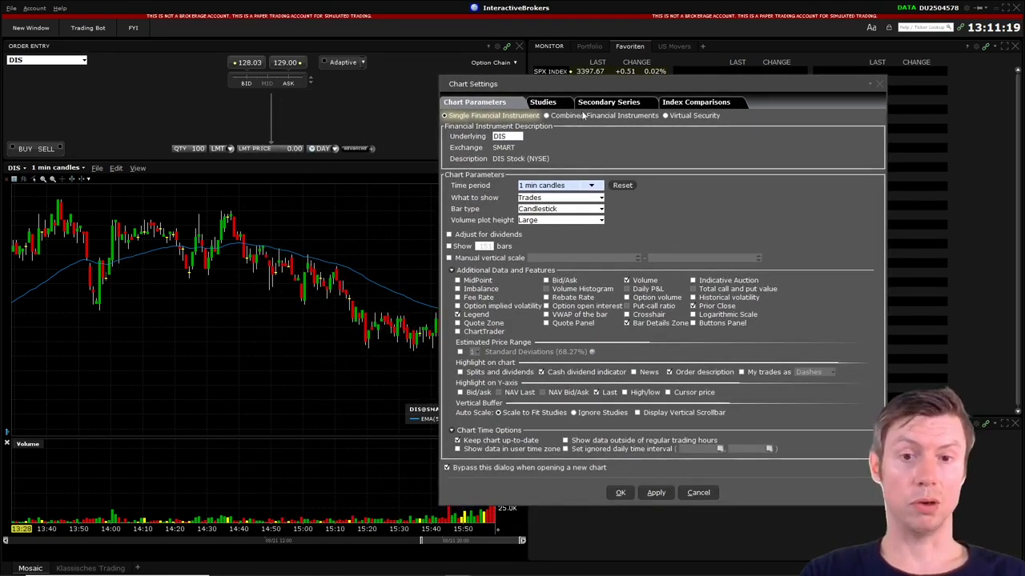
pyautogui.click(551, 103)
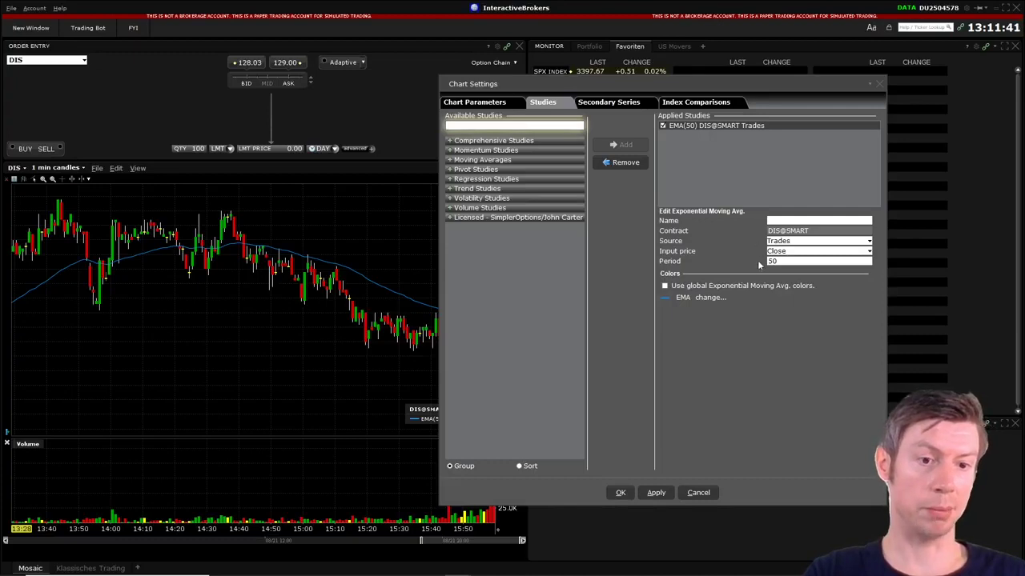
pyautogui.click(795, 260)
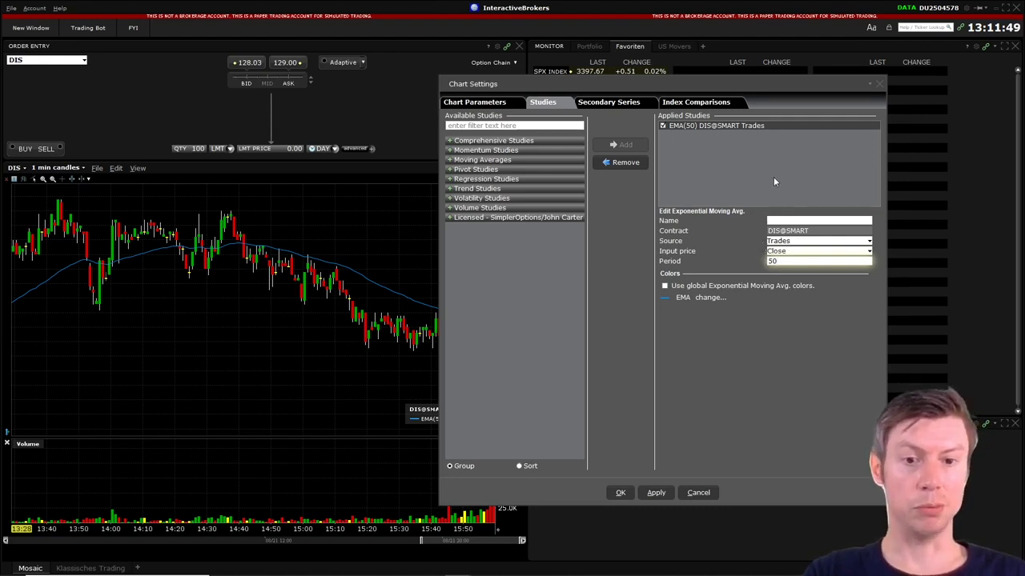
pyautogui.click(479, 103)
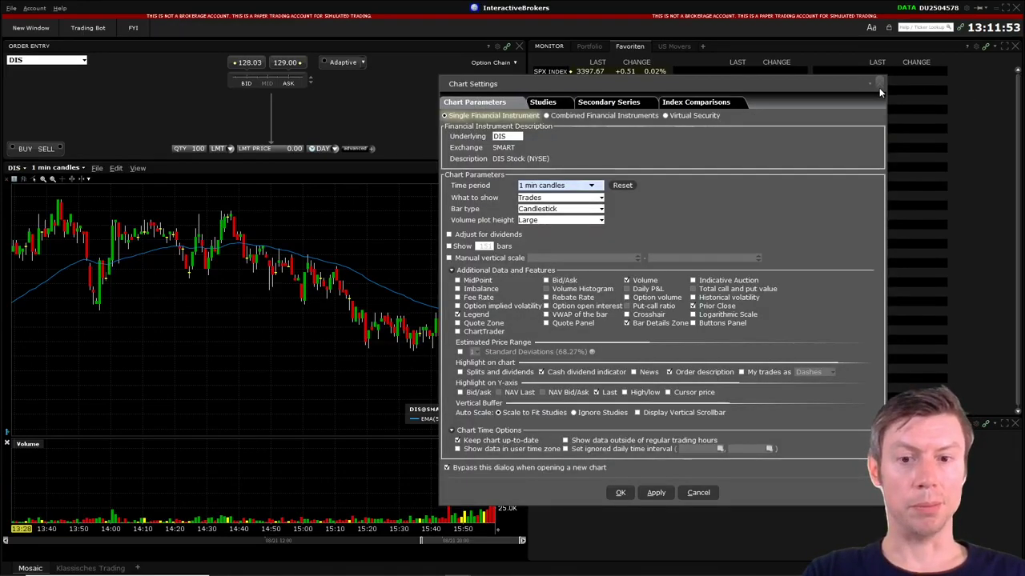
pyautogui.click(879, 84)
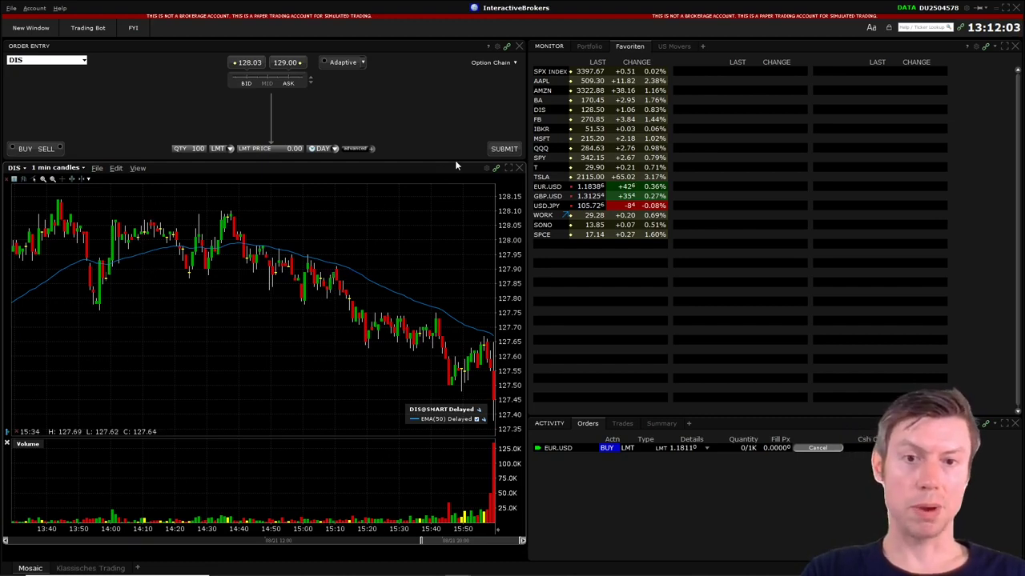
pyautogui.click(25, 149)
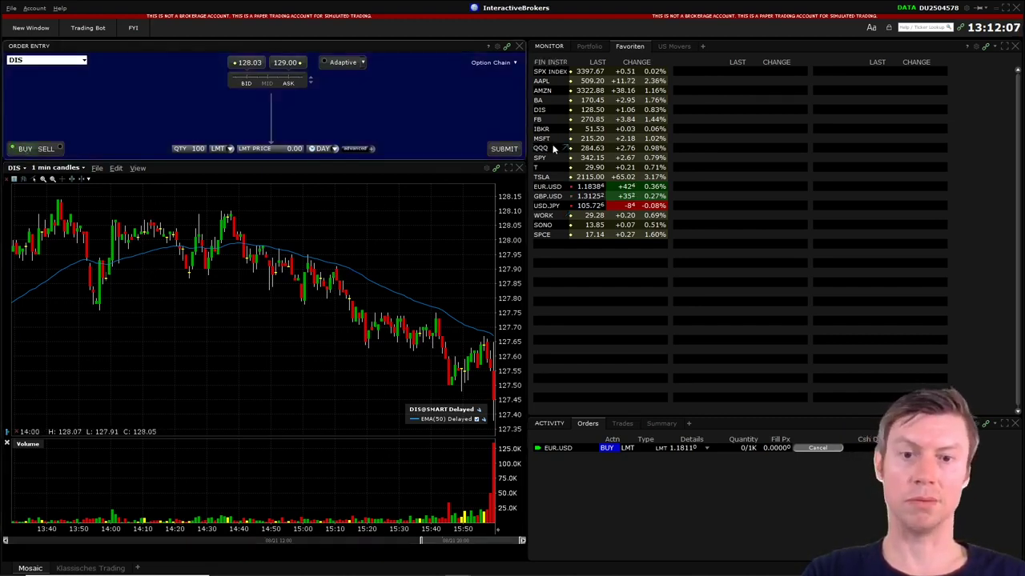
pyautogui.click(549, 113)
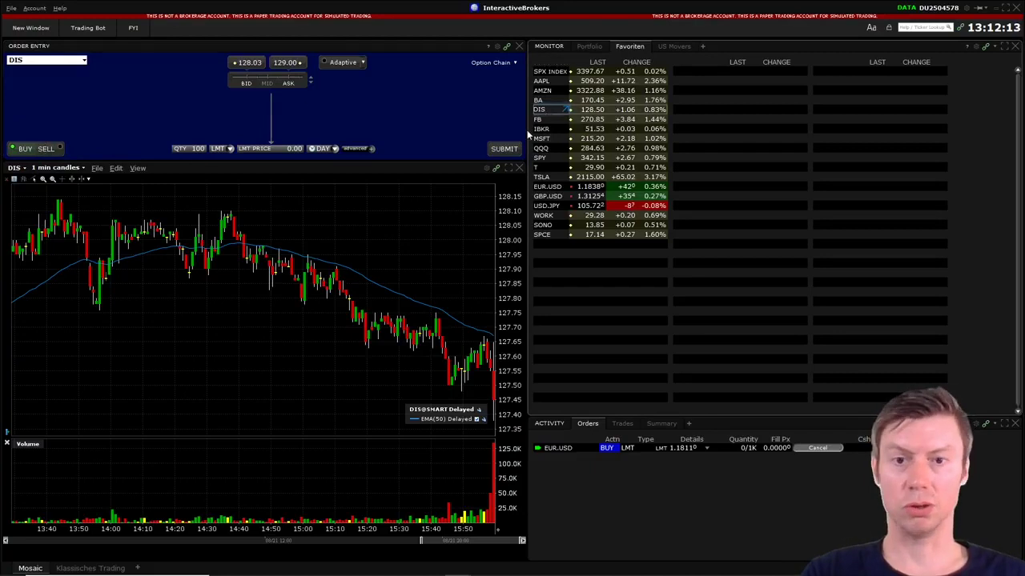
pyautogui.click(541, 149)
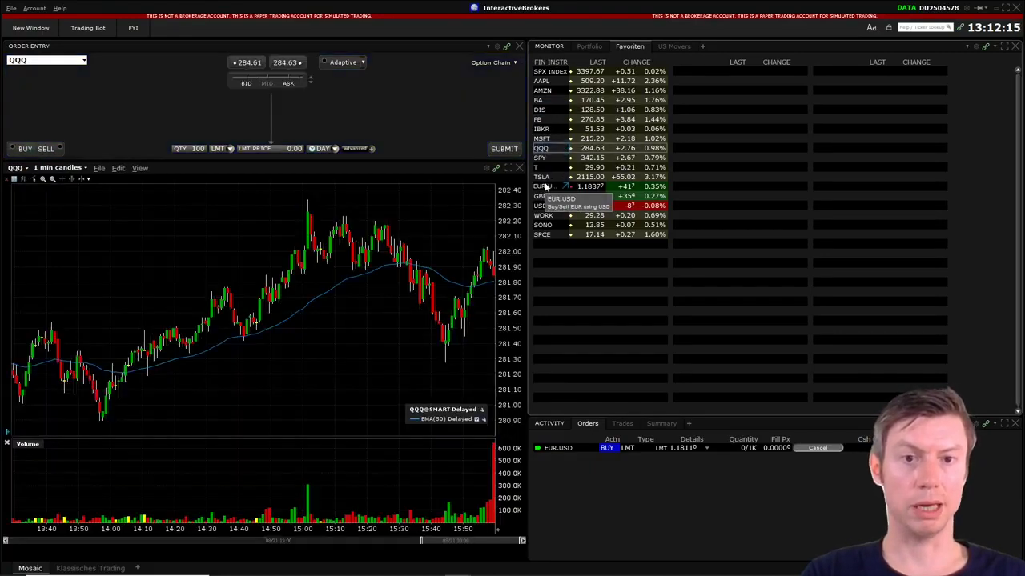
# - Load EUR.USD from the watchlist and cancel its pending 1K buy limit order
pyautogui.click(542, 187)
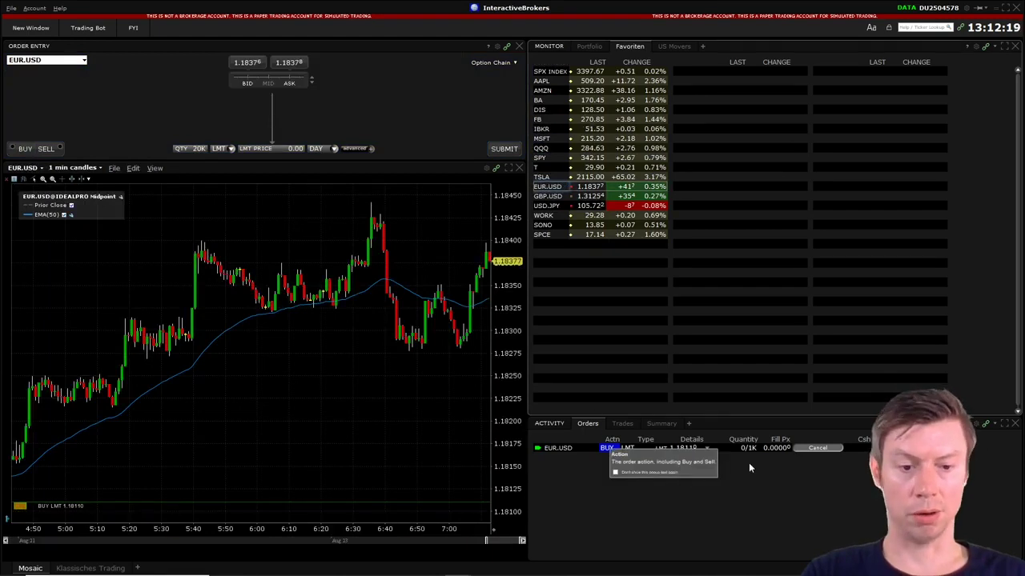
pyautogui.click(820, 447)
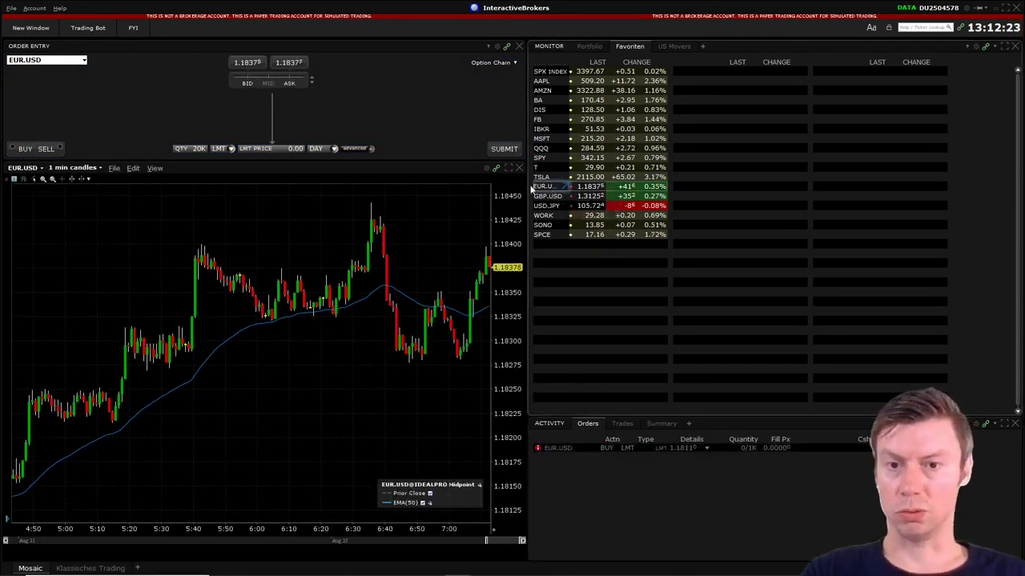
# - Prepare and transmit a EUR.USD buy limit order for 20K at a limit price of 1.18095
pyautogui.click(24, 149)
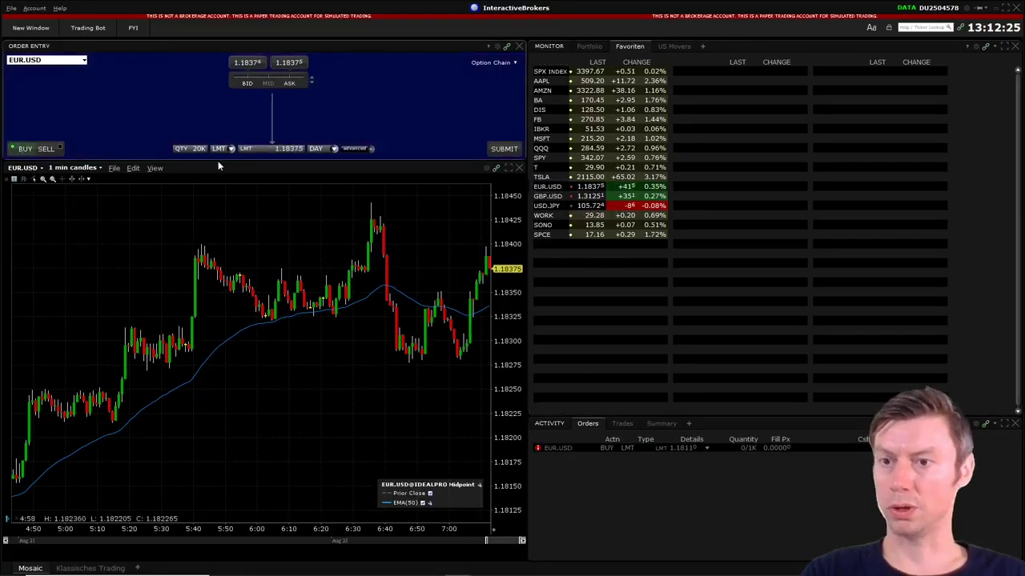
pyautogui.click(272, 149)
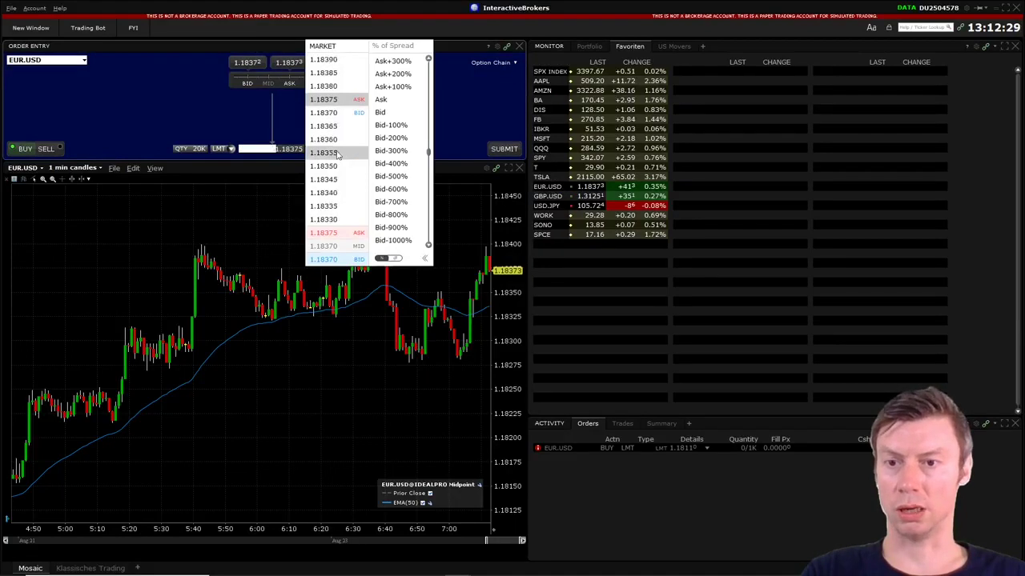
pyautogui.scroll(-15, 338, 154)
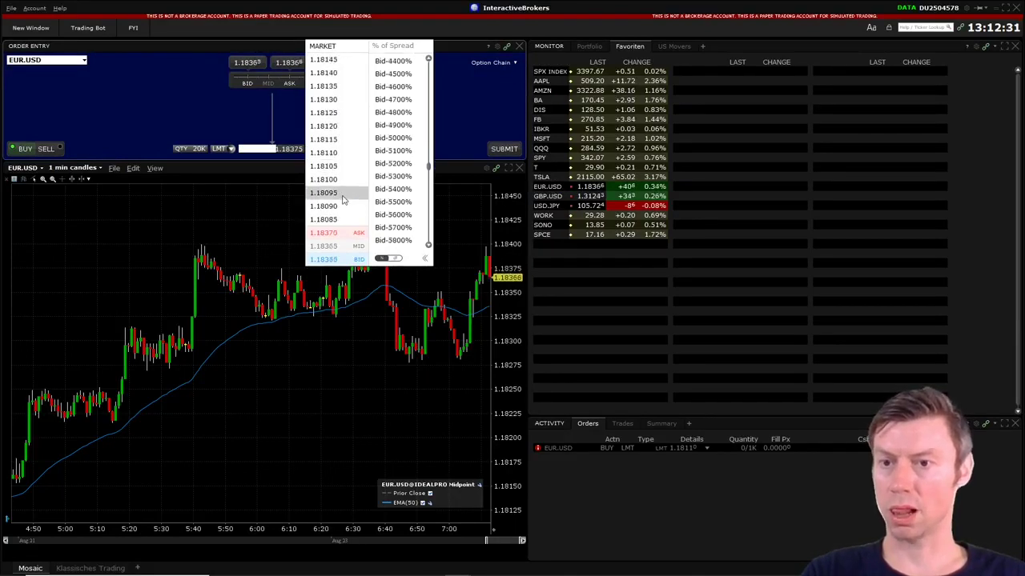
pyautogui.click(324, 193)
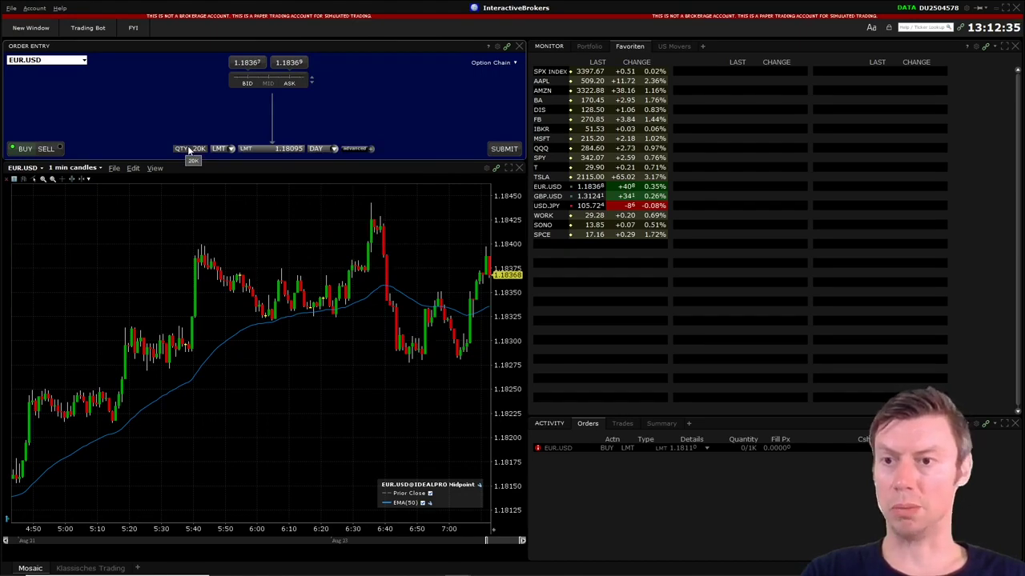
pyautogui.click(188, 148)
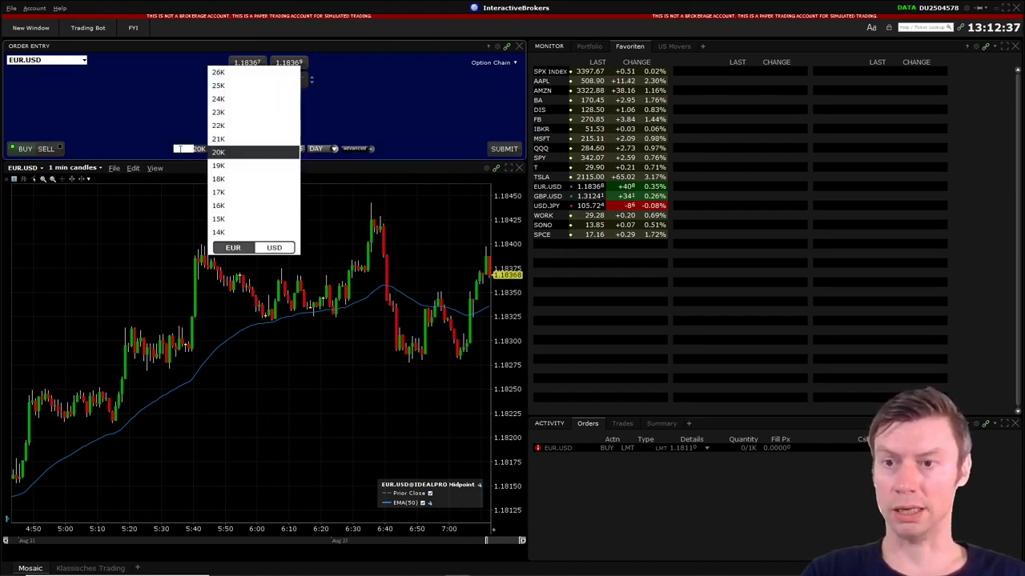
pyautogui.click(155, 114)
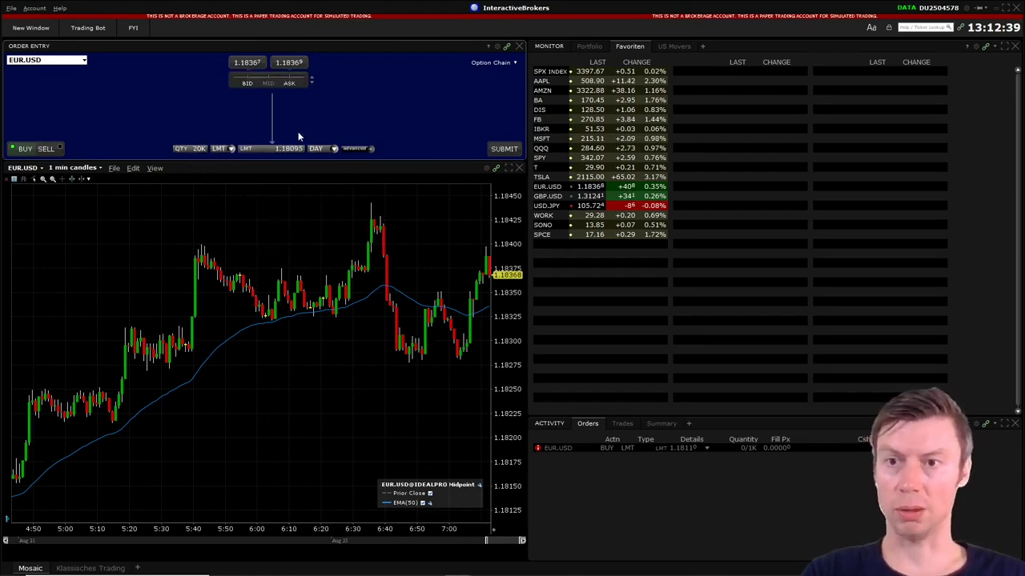
pyautogui.click(503, 149)
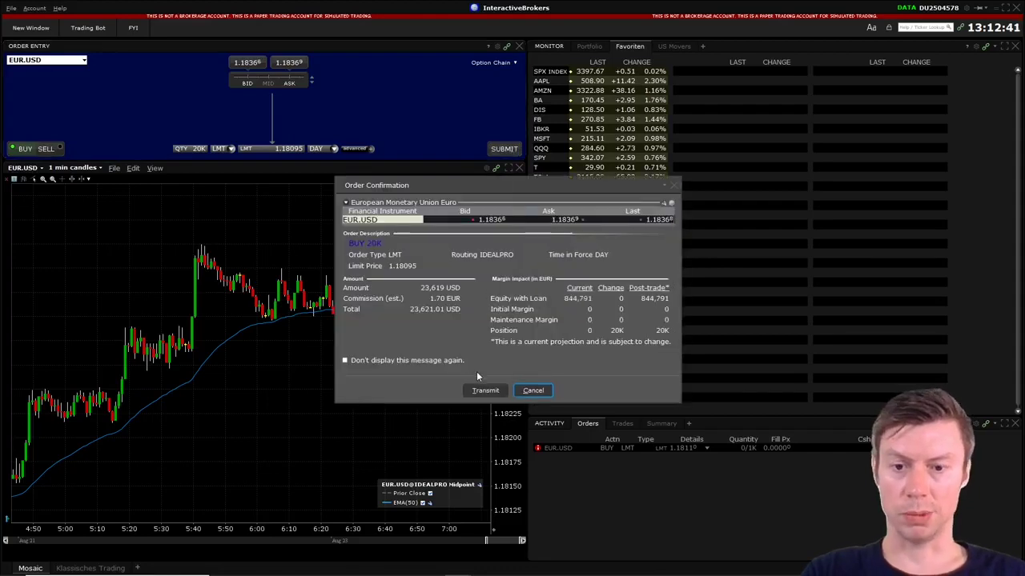
pyautogui.click(489, 387)
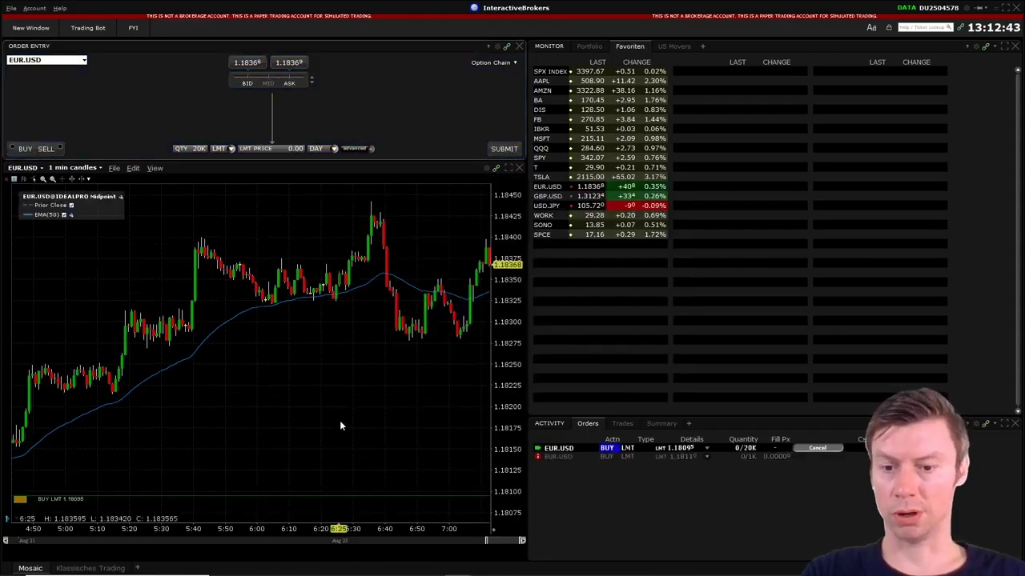
# - Modify the limit price of the working 20K EUR.USD buy order to 1.18240, to 1.18225 and finally to 1.18075
pyautogui.moveTo(383, 499); pyautogui.dragTo(373, 402)
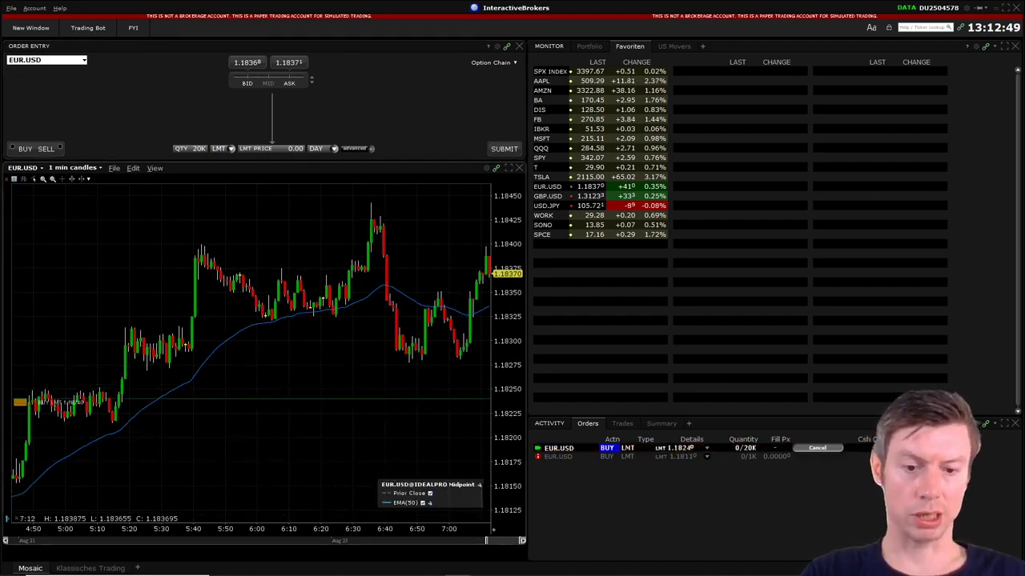
pyautogui.click(681, 448)
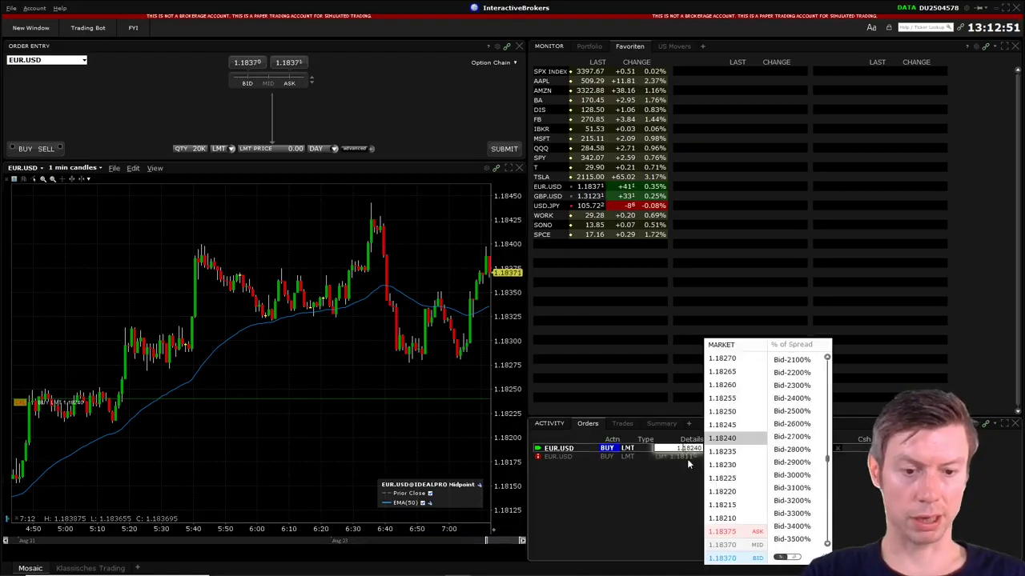
pyautogui.click(721, 478)
pyautogui.click(681, 448)
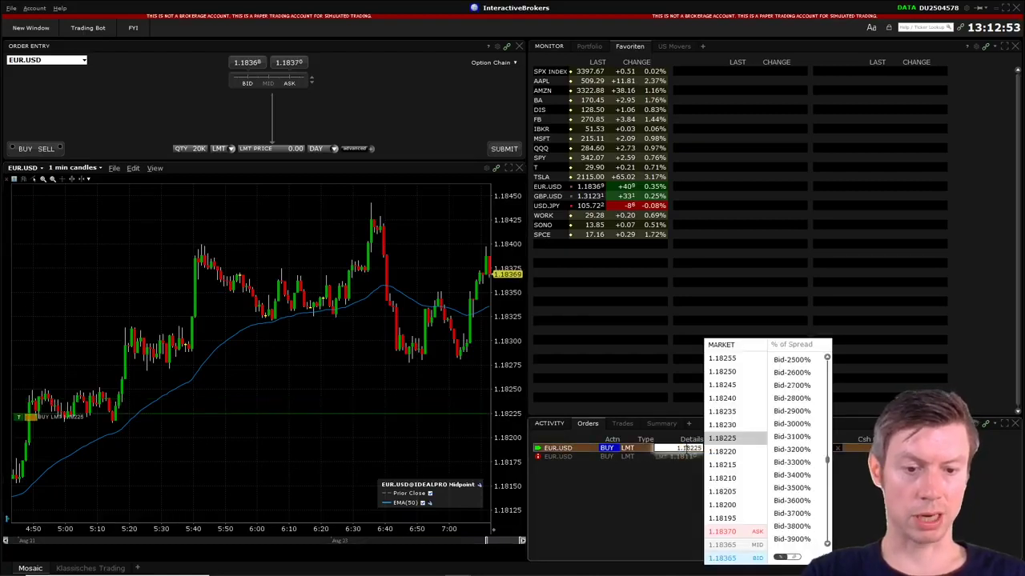
pyautogui.scroll(-2, 722, 474)
pyautogui.scroll(-4, 721, 474)
pyautogui.click(721, 490)
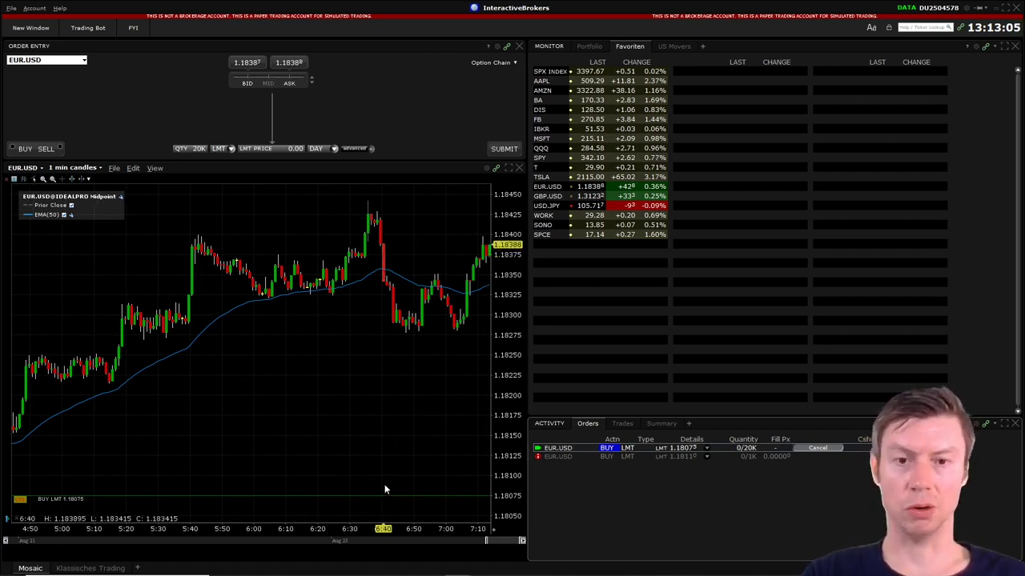
# - View the account's portfolio and look through the Layout Library's predefined workspaces, adding none
pyautogui.click(589, 47)
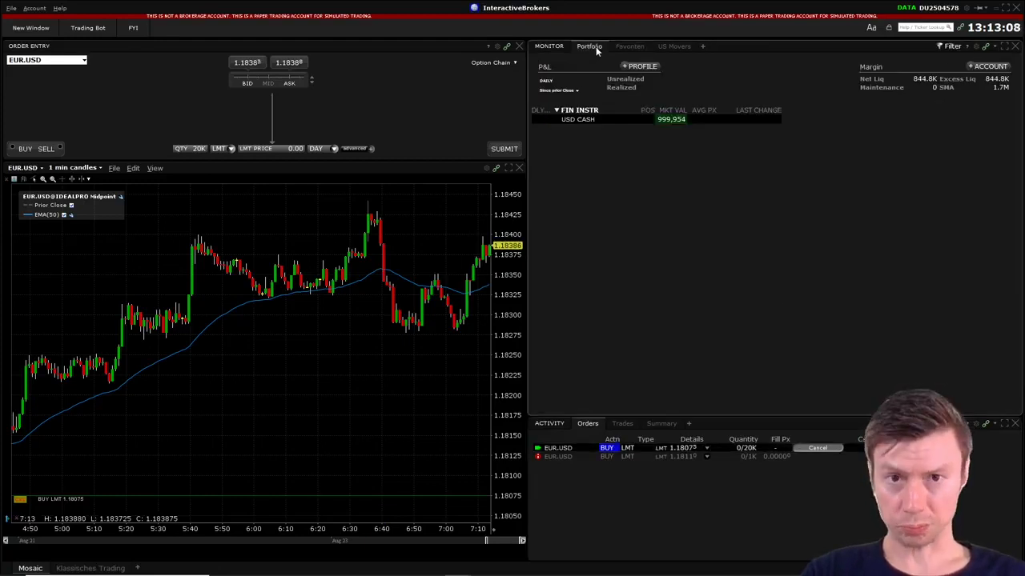
pyautogui.click(12, 8)
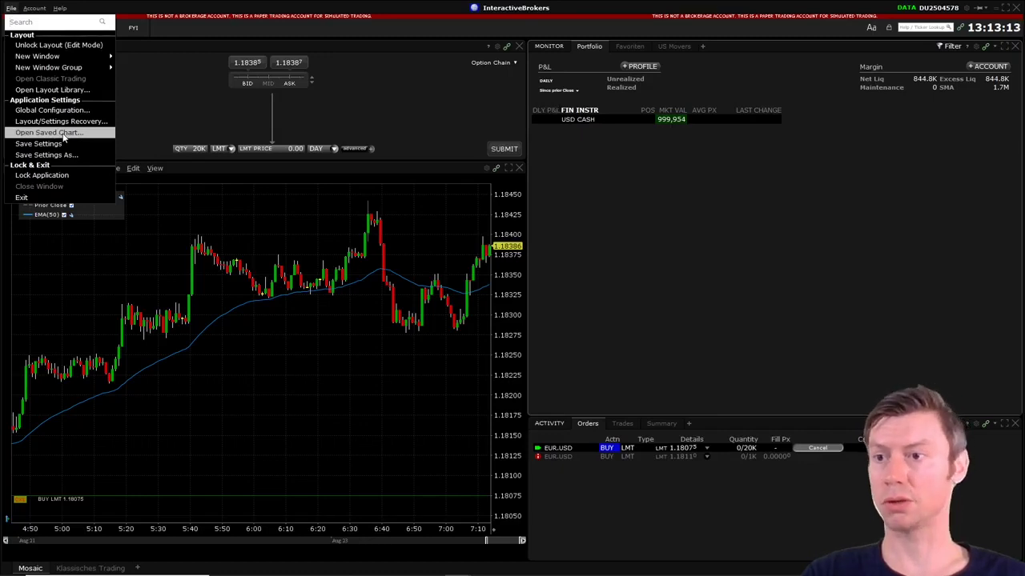
pyautogui.press('Escape')
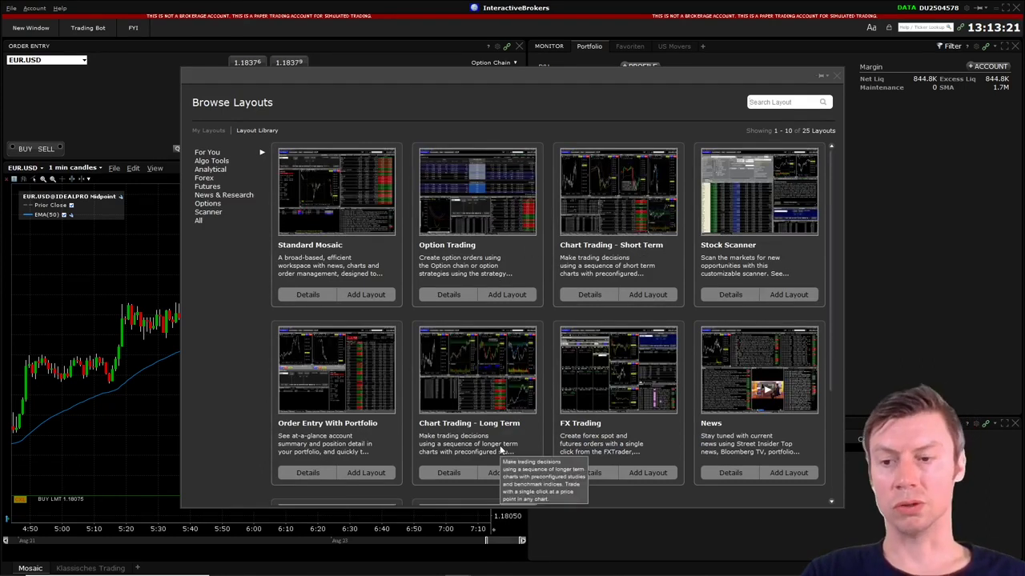
pyautogui.click(810, 101)
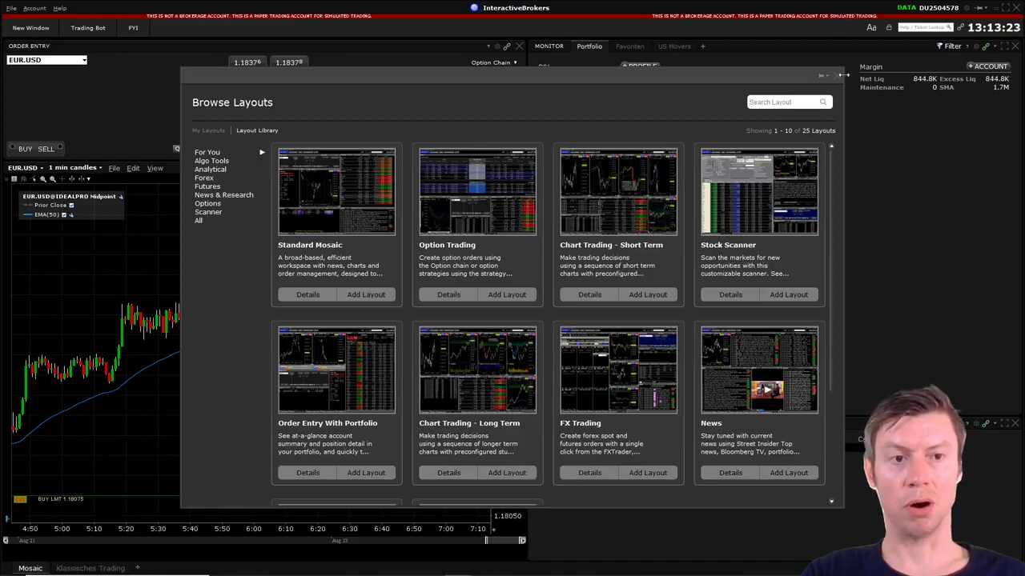
pyautogui.click(838, 74)
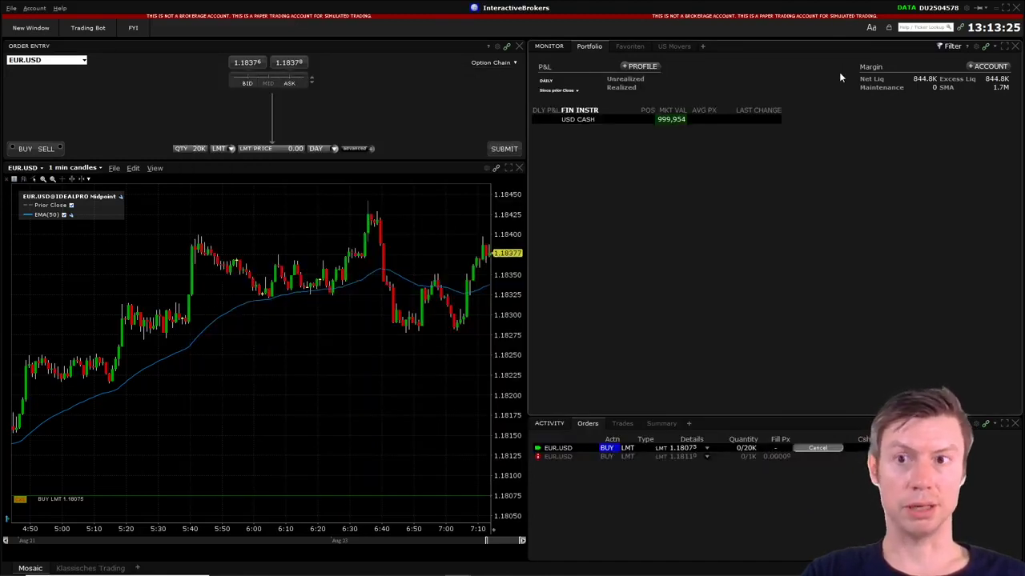
pyautogui.click(702, 45)
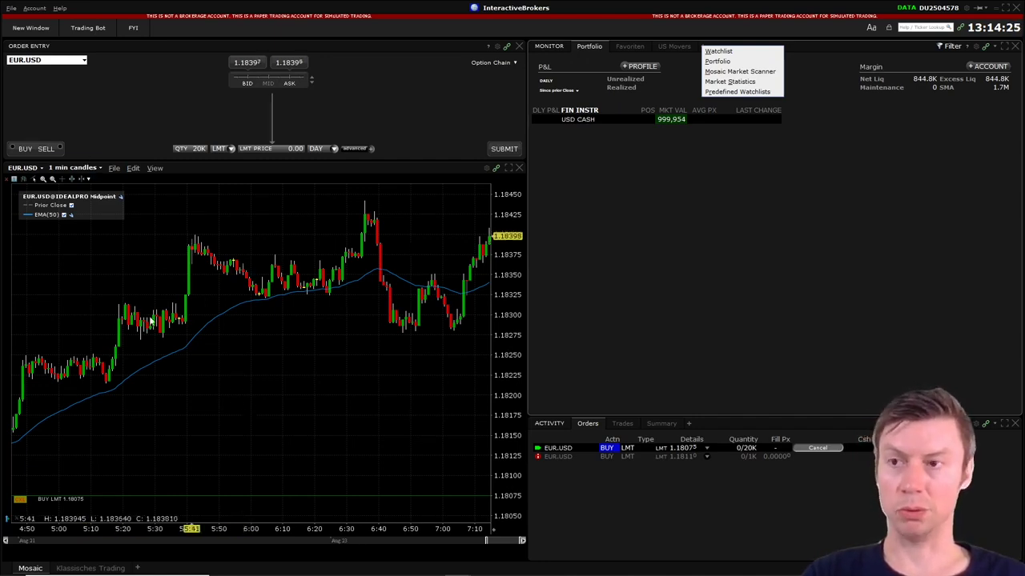
pyautogui.click(15, 11)
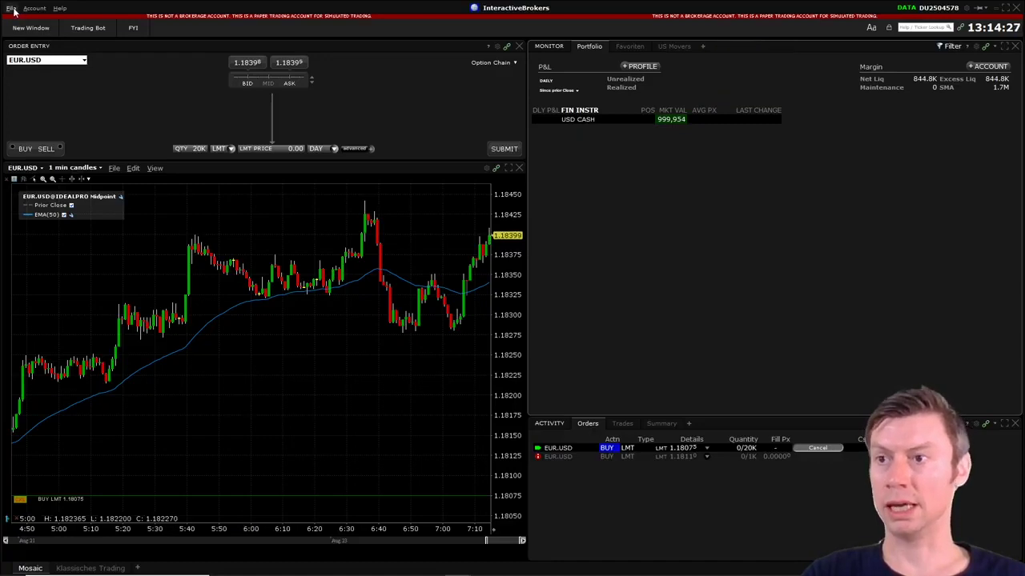
pyautogui.click(12, 9)
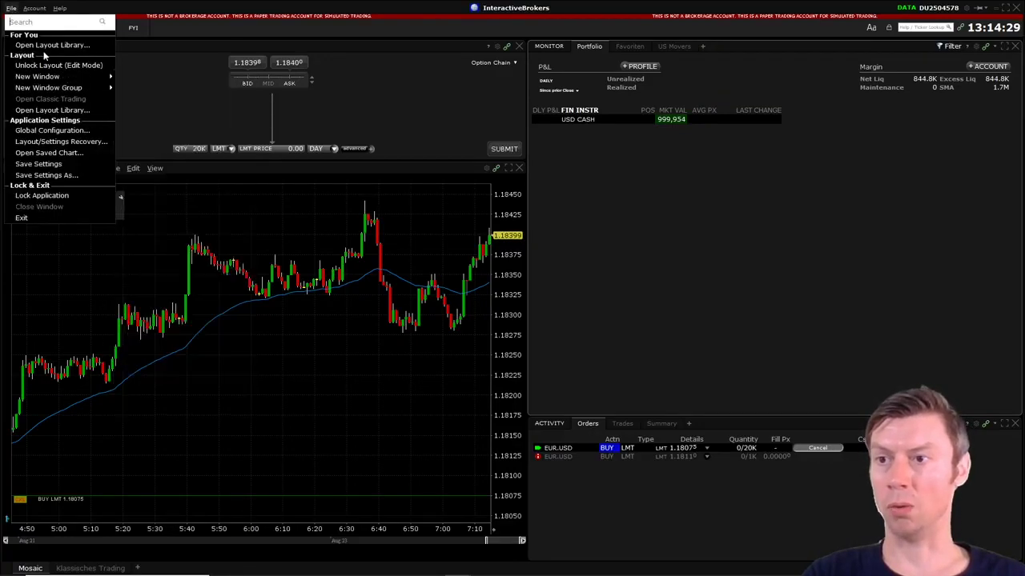
pyautogui.click(392, 381)
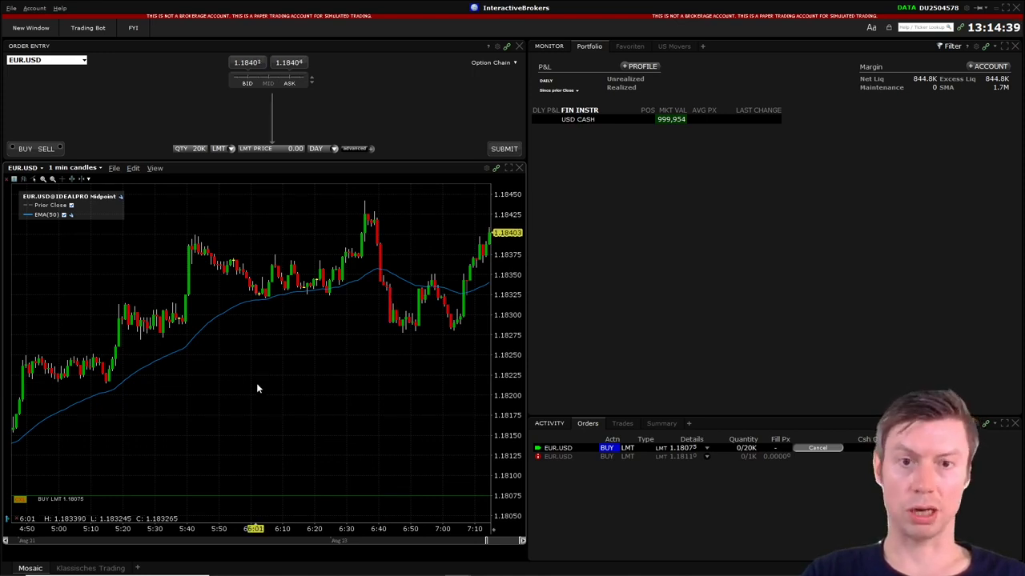
# - Show the Favoriten watchlist and sort its instruments by percentage change
pyautogui.click(632, 46)
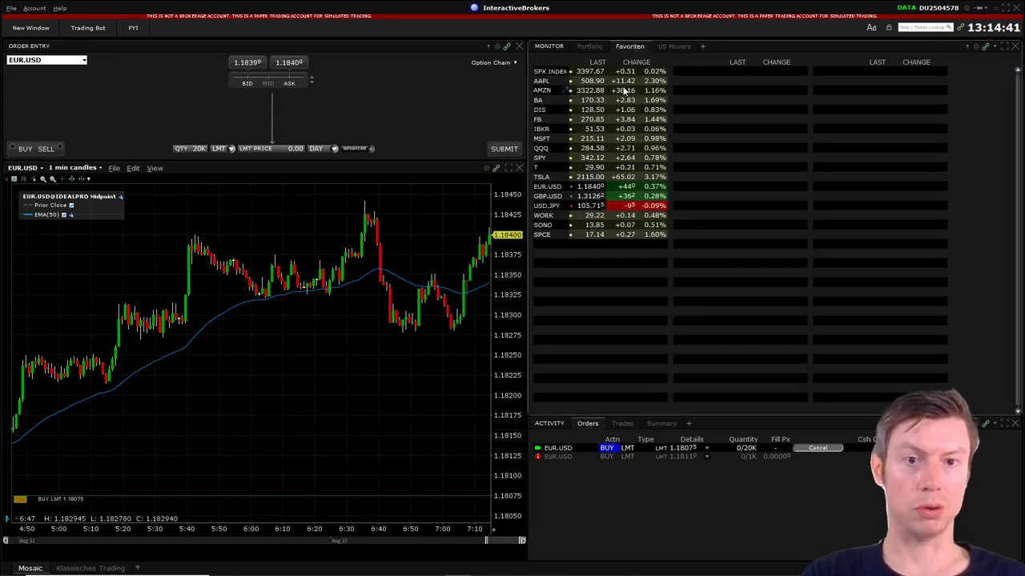
pyautogui.click(652, 62)
pyautogui.click(652, 64)
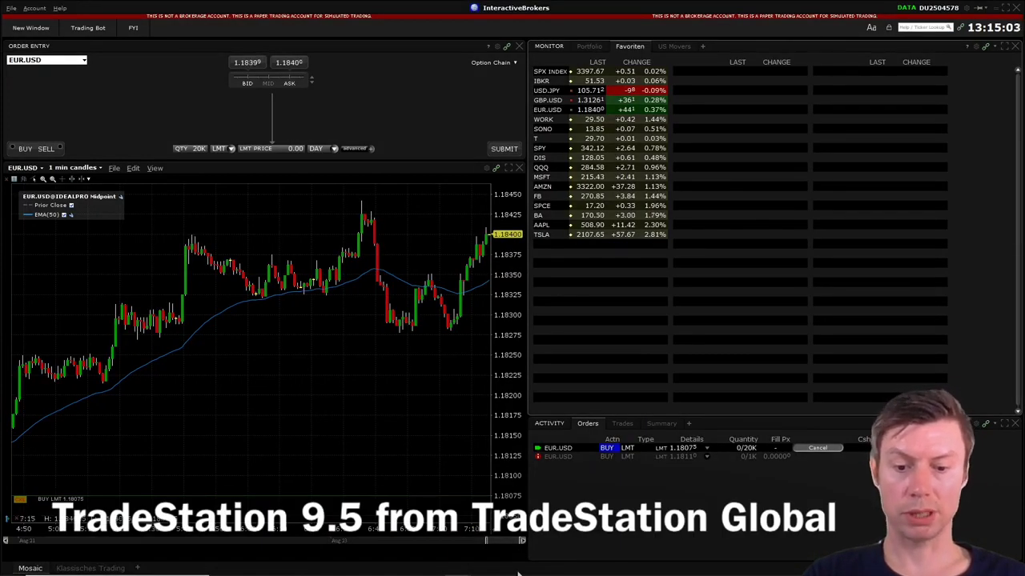
# - Switch to TradeStation and set the GBP.USD chart's interval to 1-minute bars
pyautogui.click(485, 568)
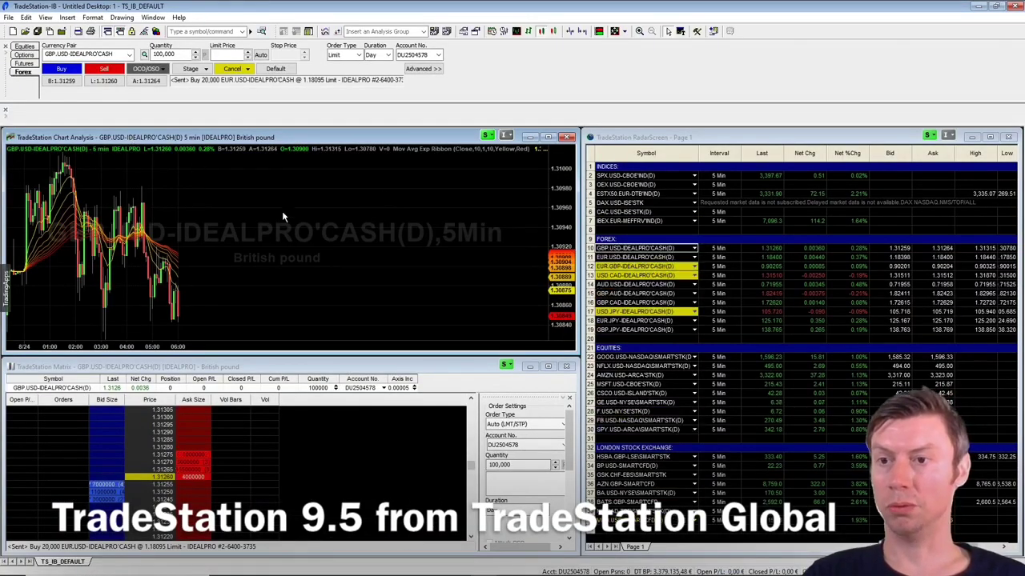
pyautogui.rightClick(384, 202)
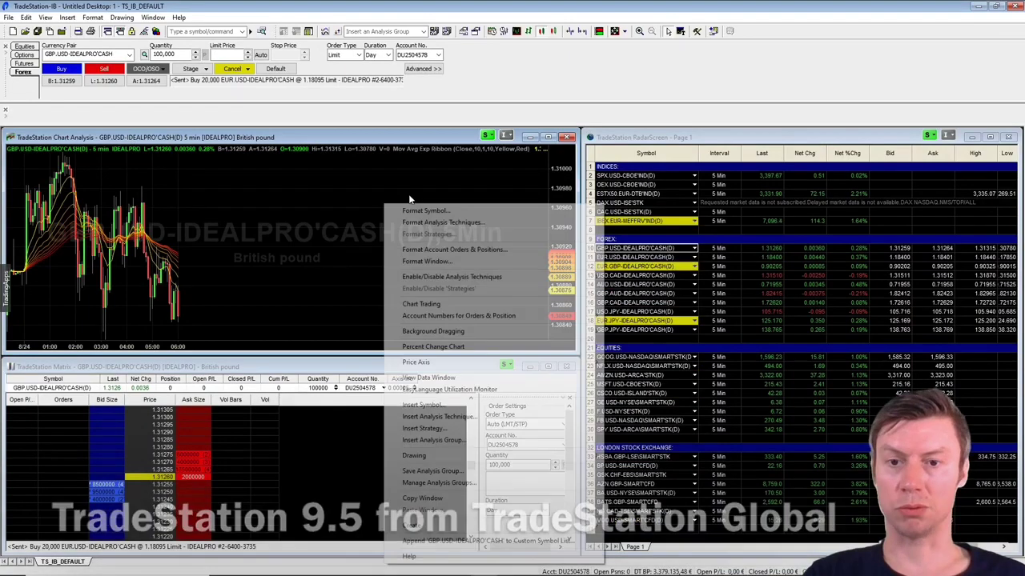
pyautogui.click(427, 210)
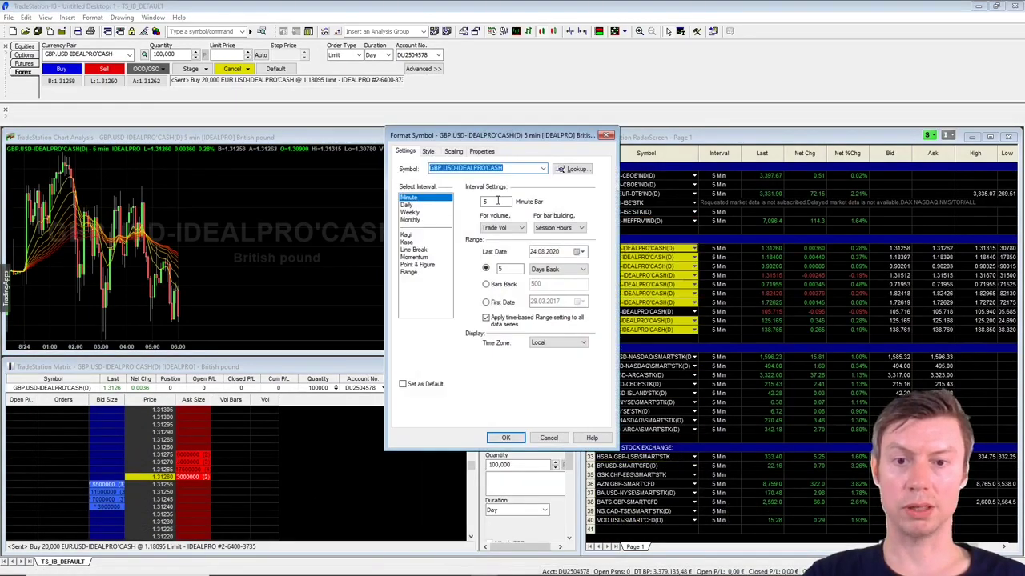
pyautogui.doubleClick(497, 201)
pyautogui.write('1')
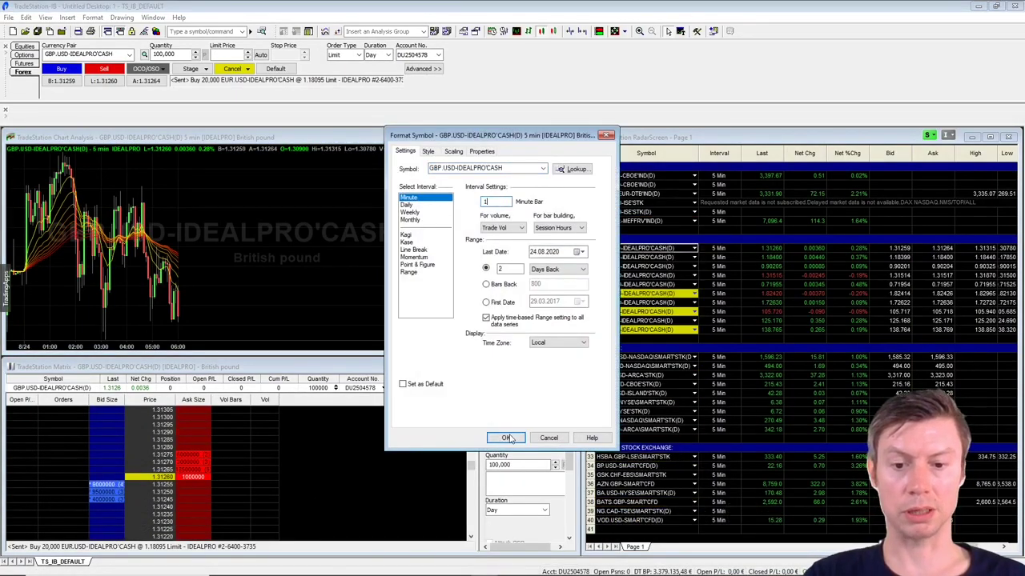
pyautogui.click(506, 438)
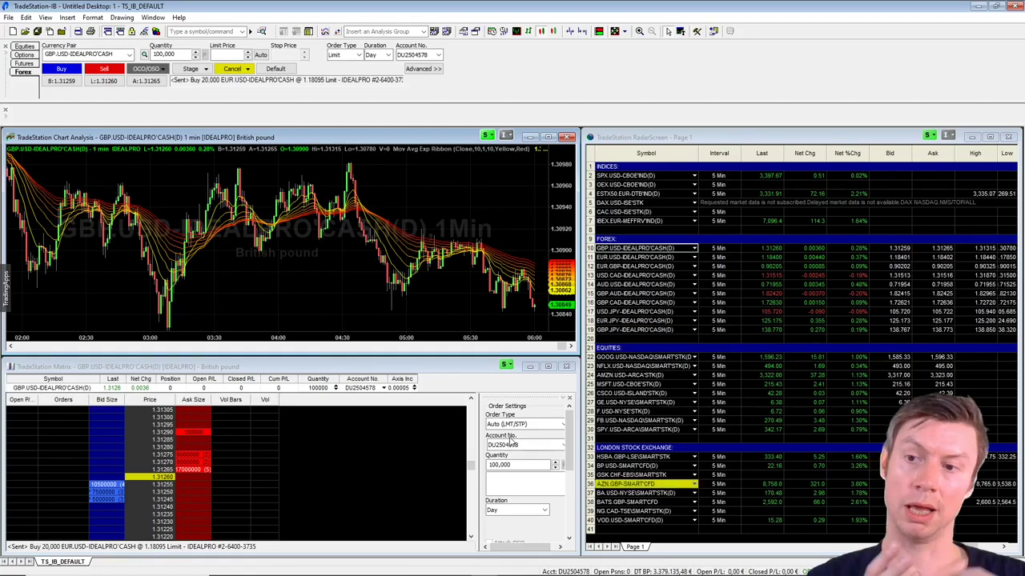
# - Maximize the GBP.USD chart and insert the RSI indicator
pyautogui.click(548, 137)
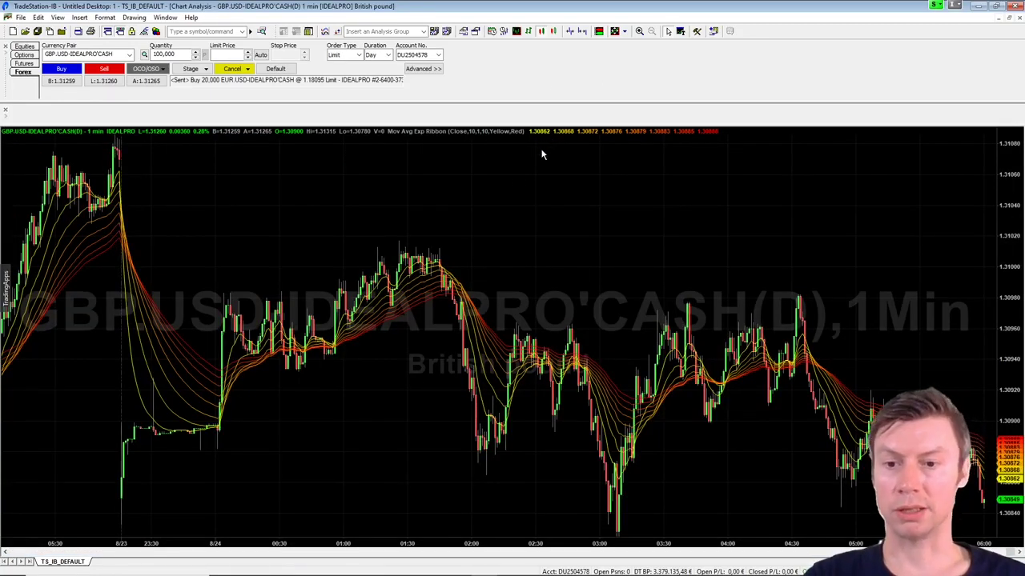
pyautogui.rightClick(431, 201)
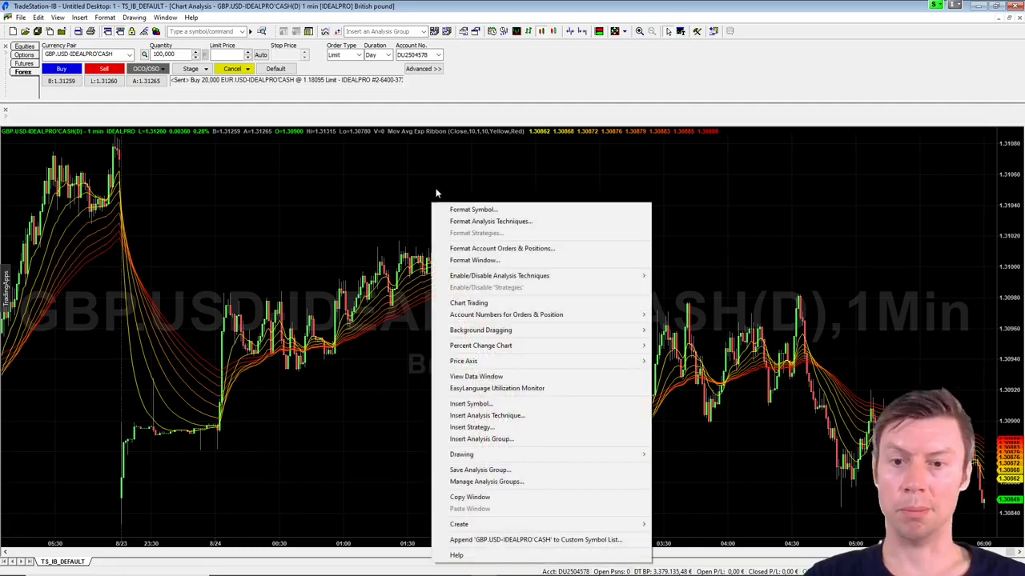
pyautogui.click(528, 418)
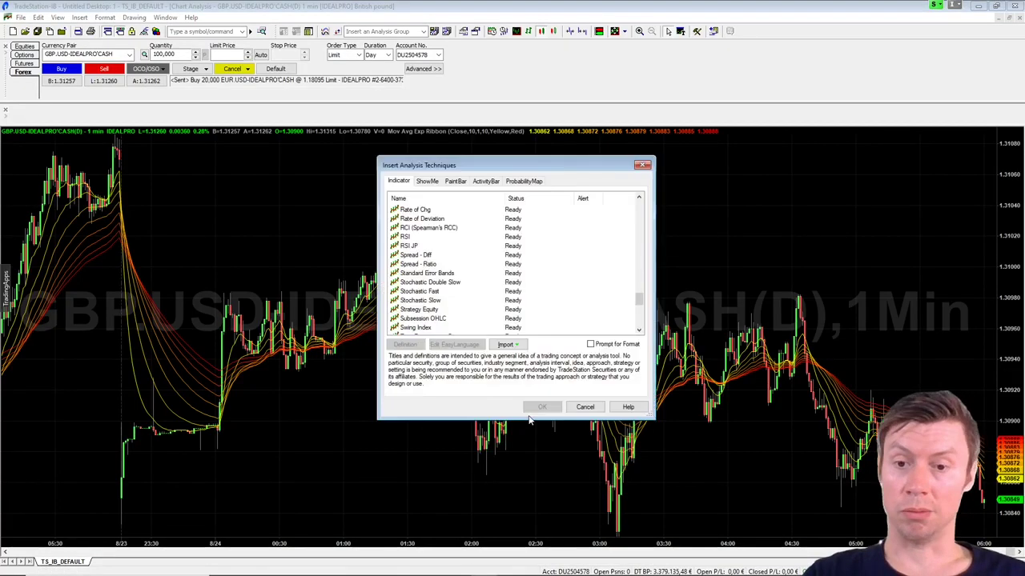
pyautogui.click(423, 275)
pyautogui.write('rs')
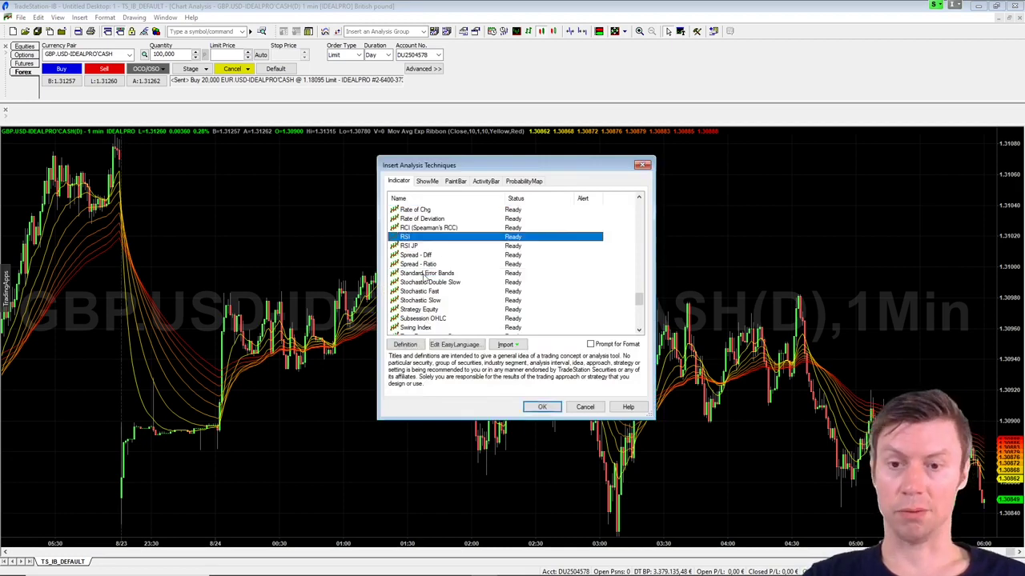
pyautogui.click(551, 407)
pyautogui.rightClick(531, 469)
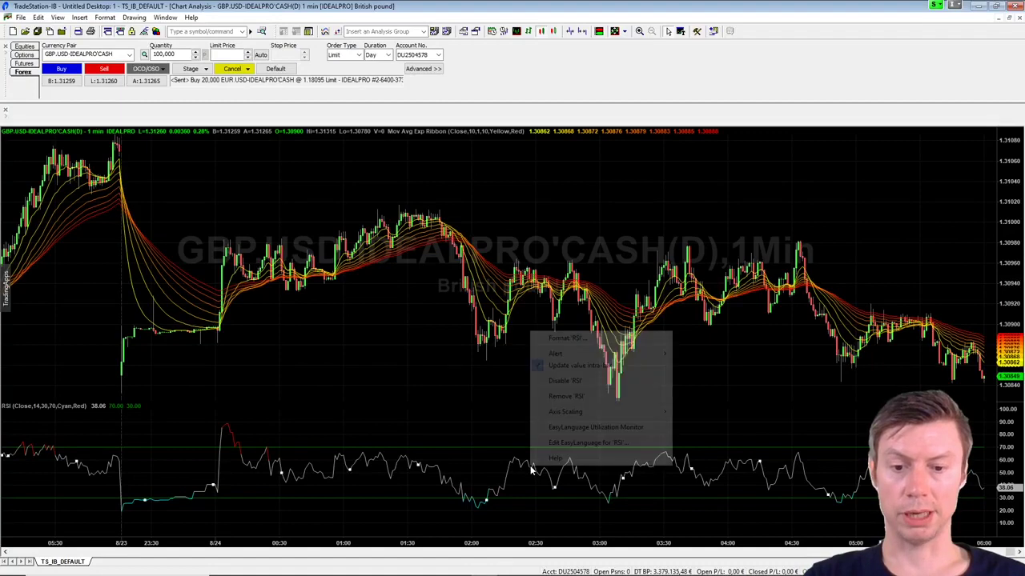
pyautogui.click(575, 429)
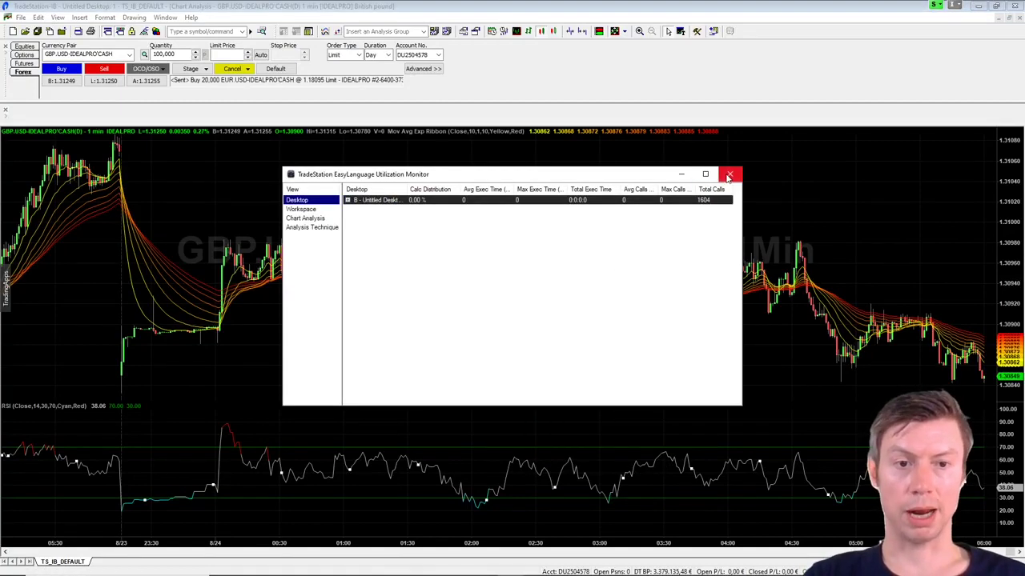
pyautogui.click(728, 174)
# - View the RSI indicator's EasyLanguage code and minimize the development environment
pyautogui.rightClick(506, 472)
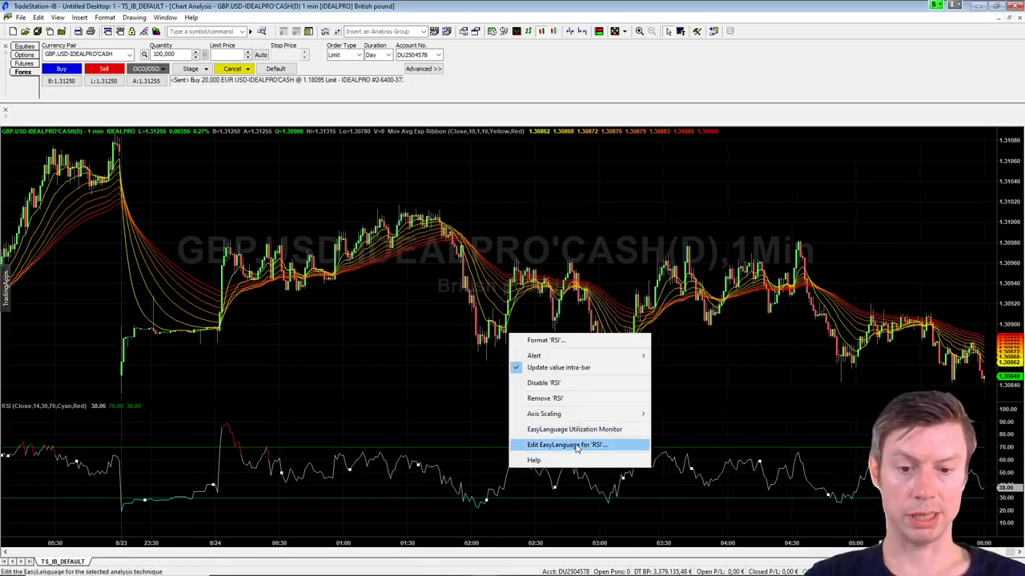
pyautogui.click(568, 445)
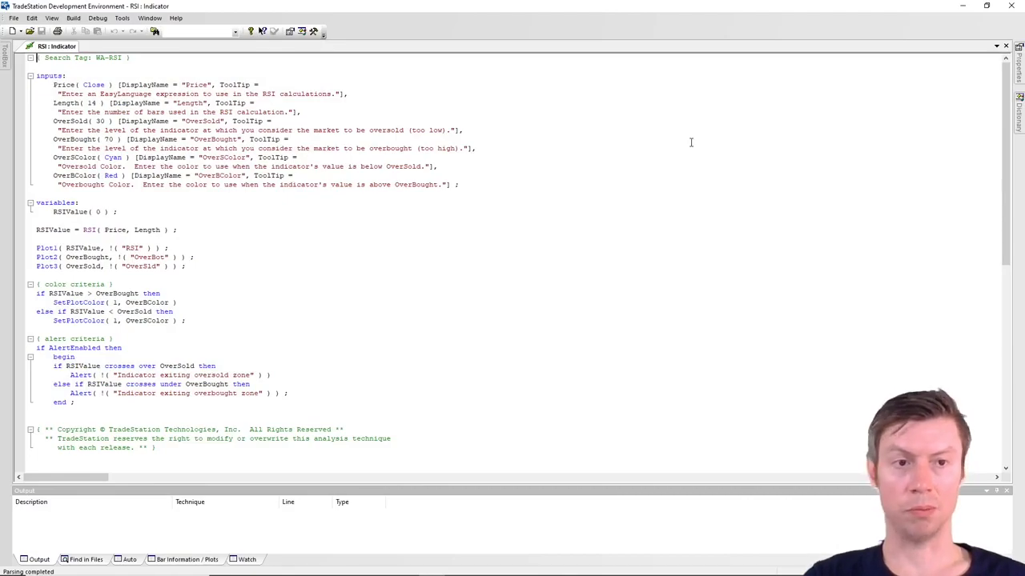
pyautogui.click(963, 6)
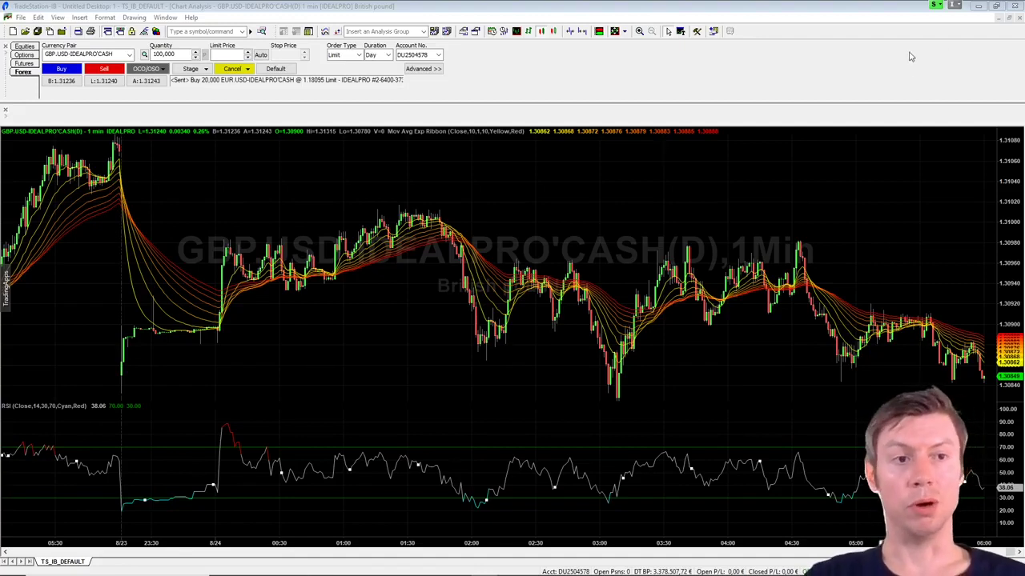
# - Restore the chart to its smaller window and add the RSI indicator to all symbols in the RadarScreen
pyautogui.click(1009, 18)
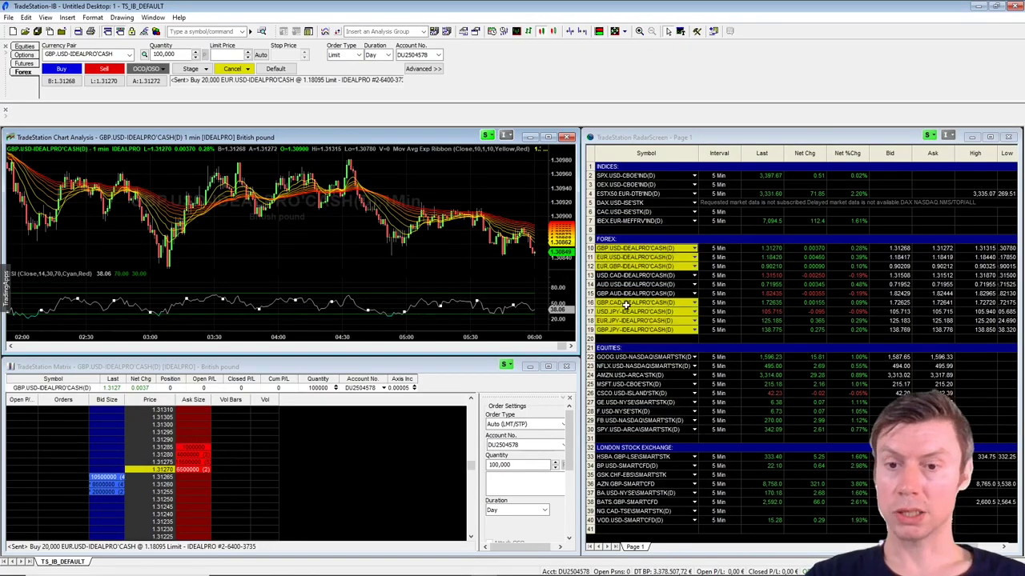
pyautogui.rightClick(626, 304)
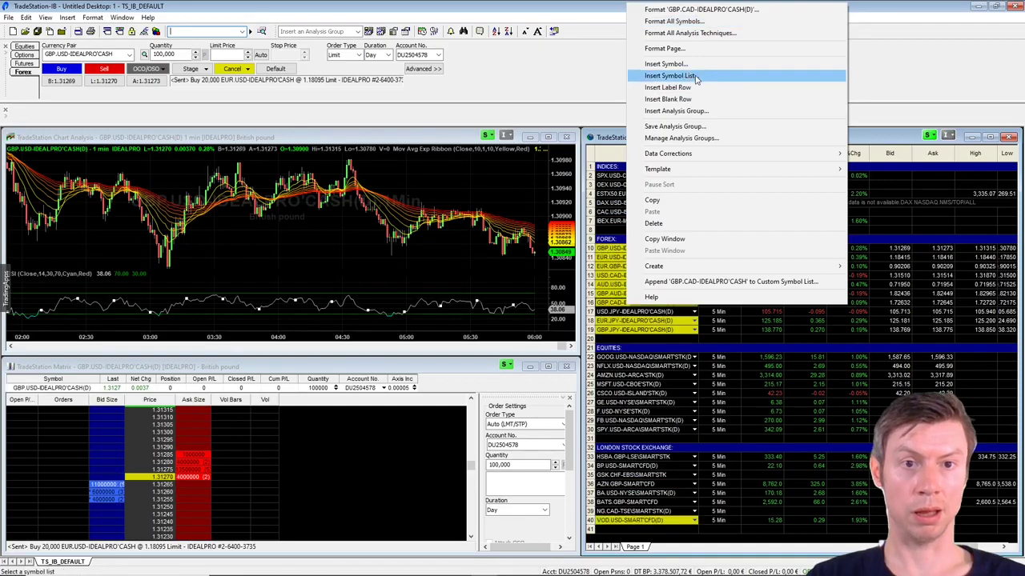
pyautogui.click(709, 33)
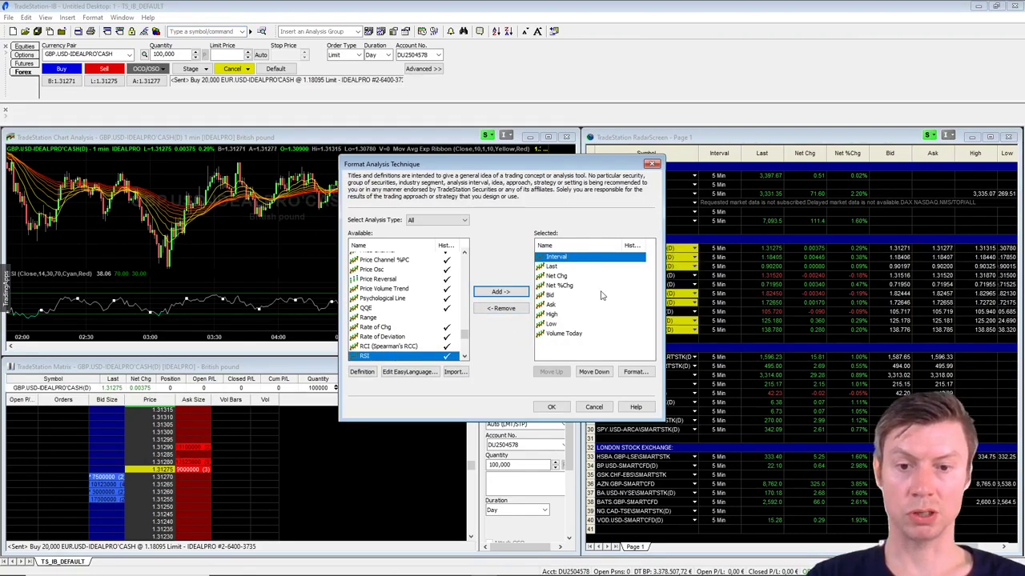
pyautogui.click(499, 292)
pyautogui.click(551, 407)
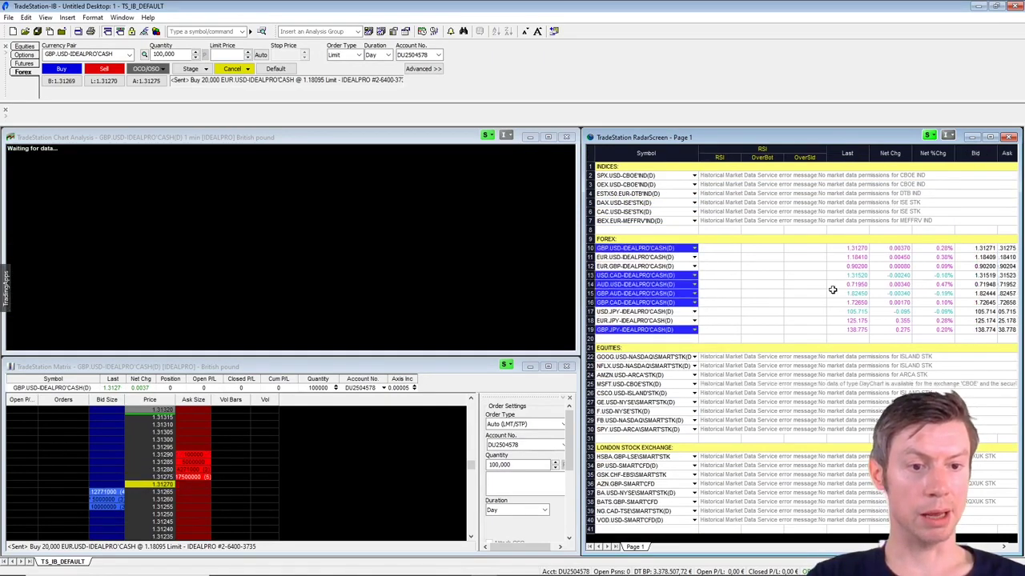
pyautogui.click(823, 283)
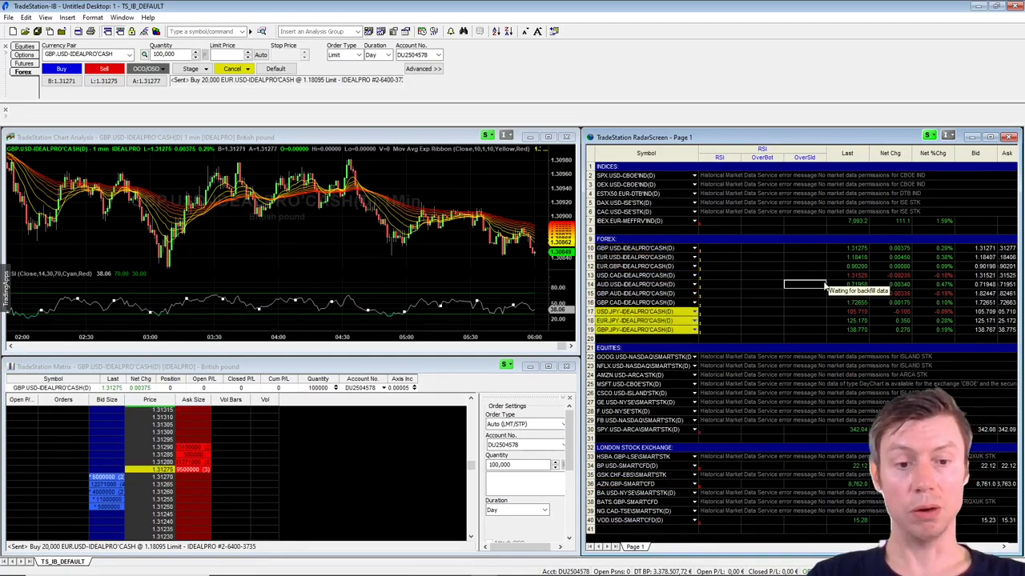
# - Load EUR.JPY and USD.CAD from the RadarScreen into the linked chart and view the available TradingApps
pyautogui.click(645, 320)
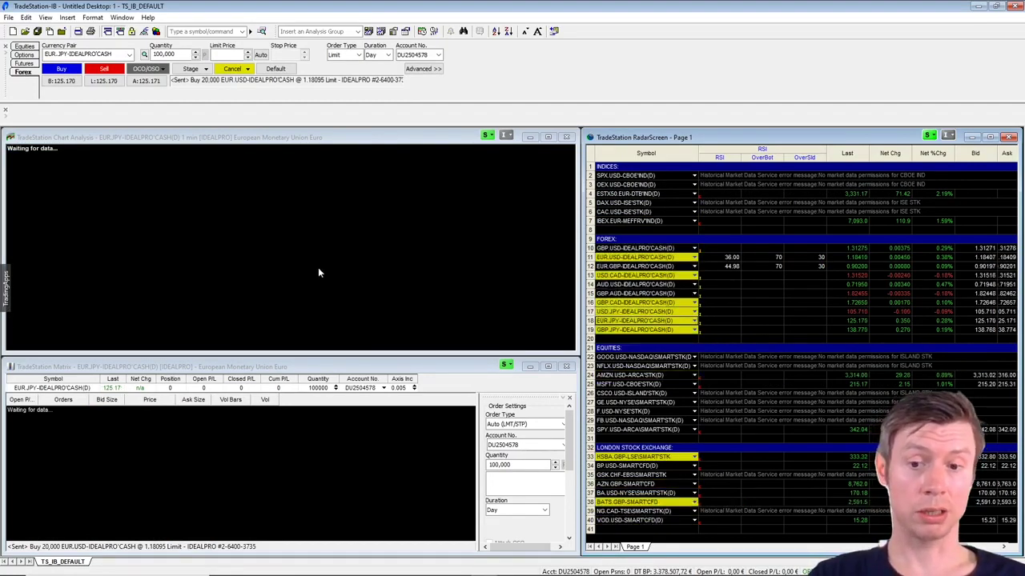
pyautogui.click(647, 274)
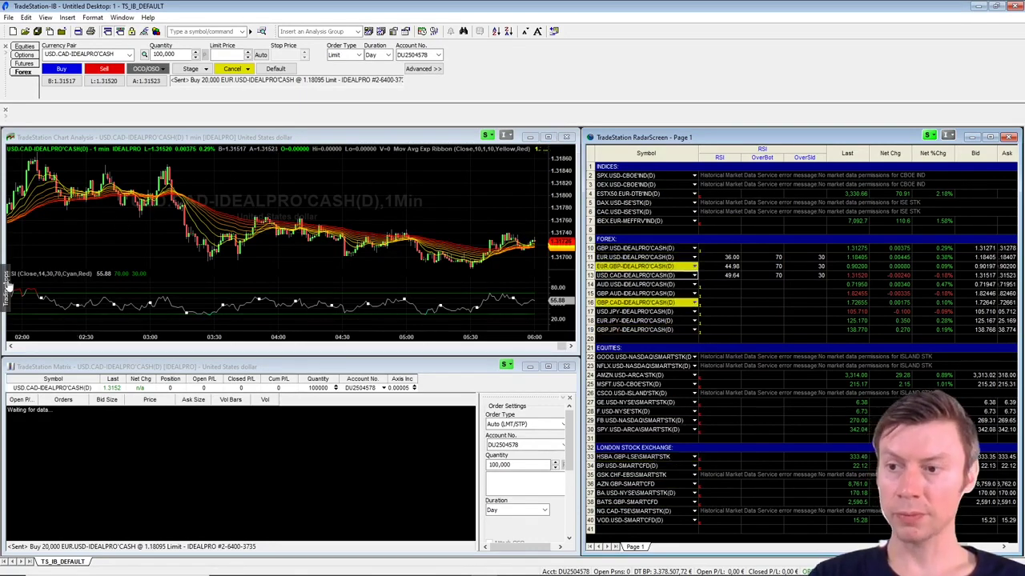
pyautogui.moveTo(5, 285)
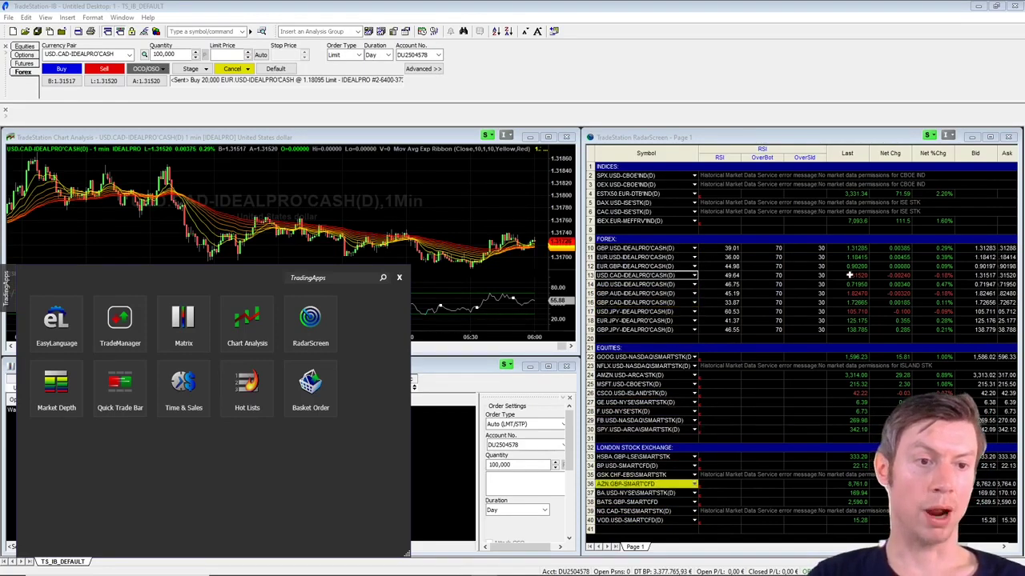
# - Sort the RadarScreen by Net %Chg and finally by RSI, and load GBP.CAD and USD.JPY into the linked chart
pyautogui.click(933, 154)
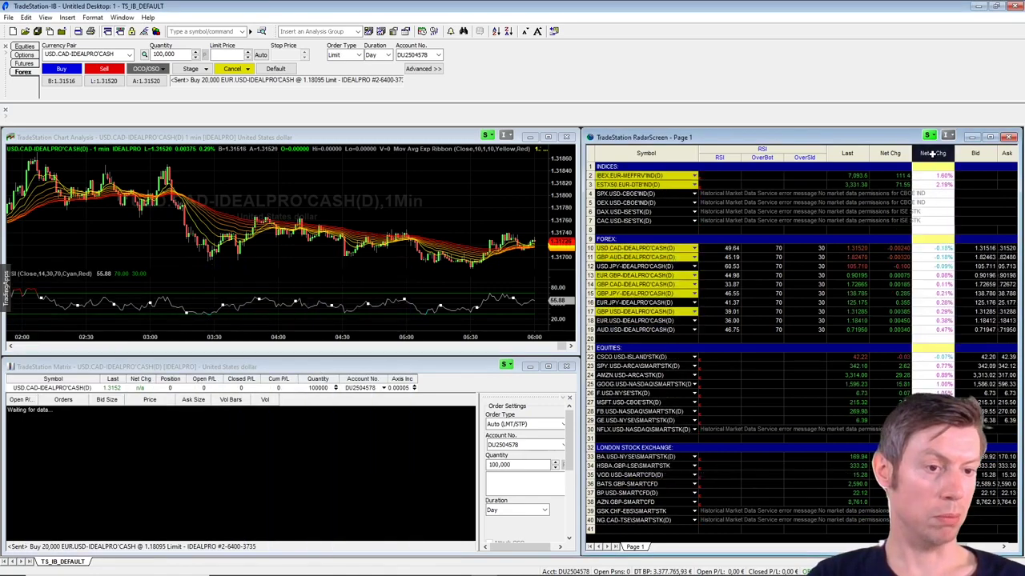
pyautogui.click(932, 154)
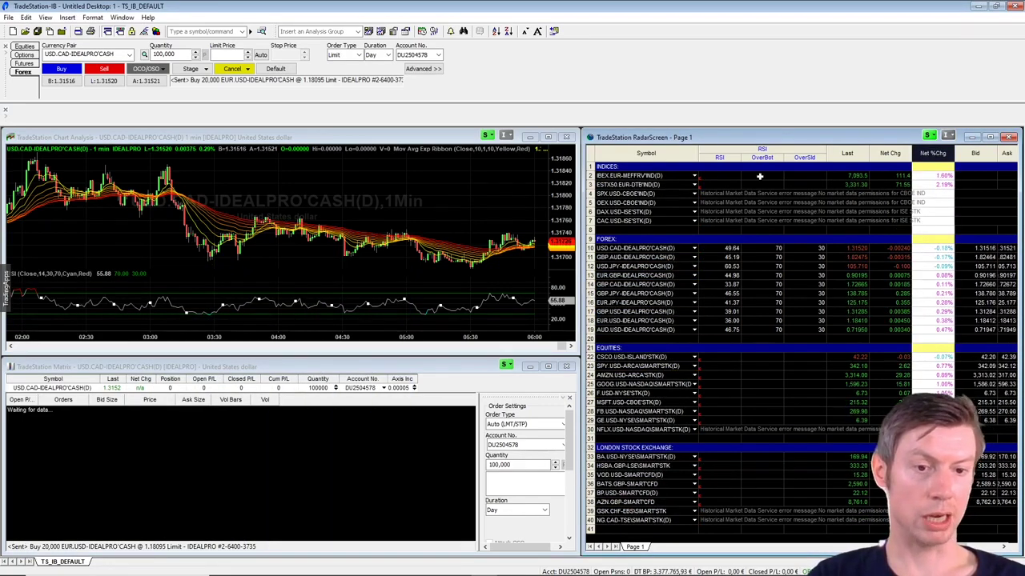
pyautogui.click(709, 157)
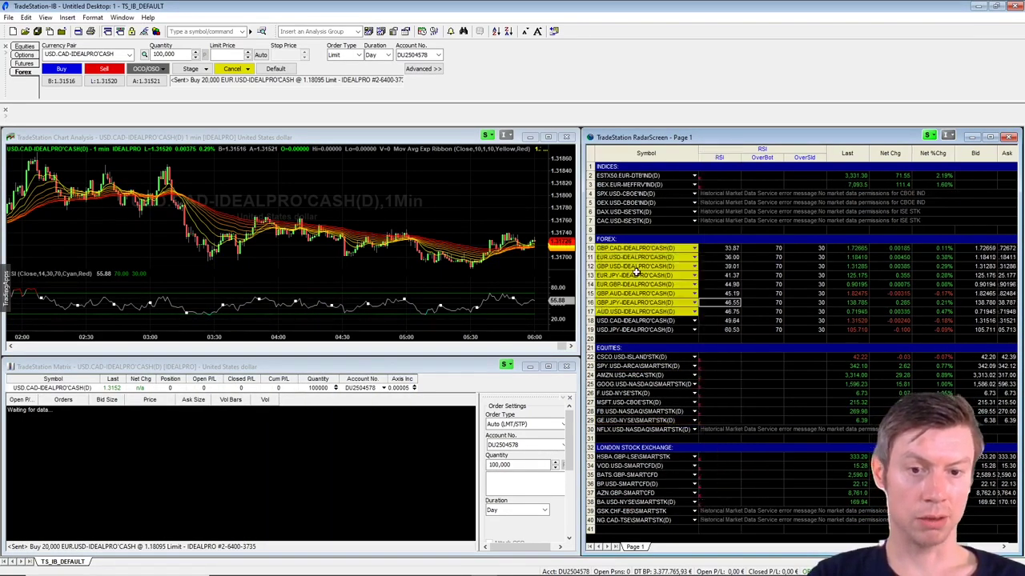
pyautogui.click(630, 251)
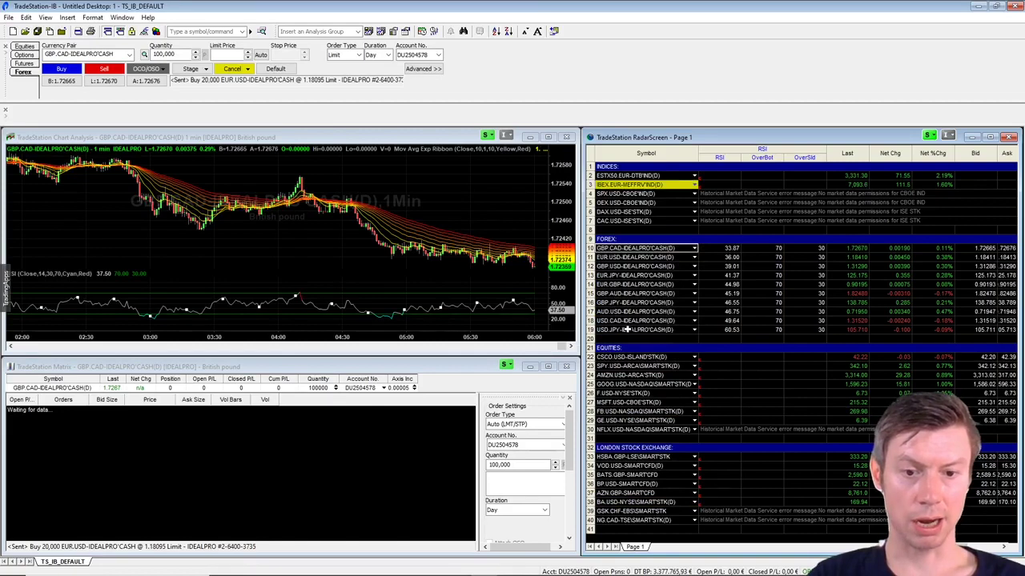
pyautogui.click(626, 329)
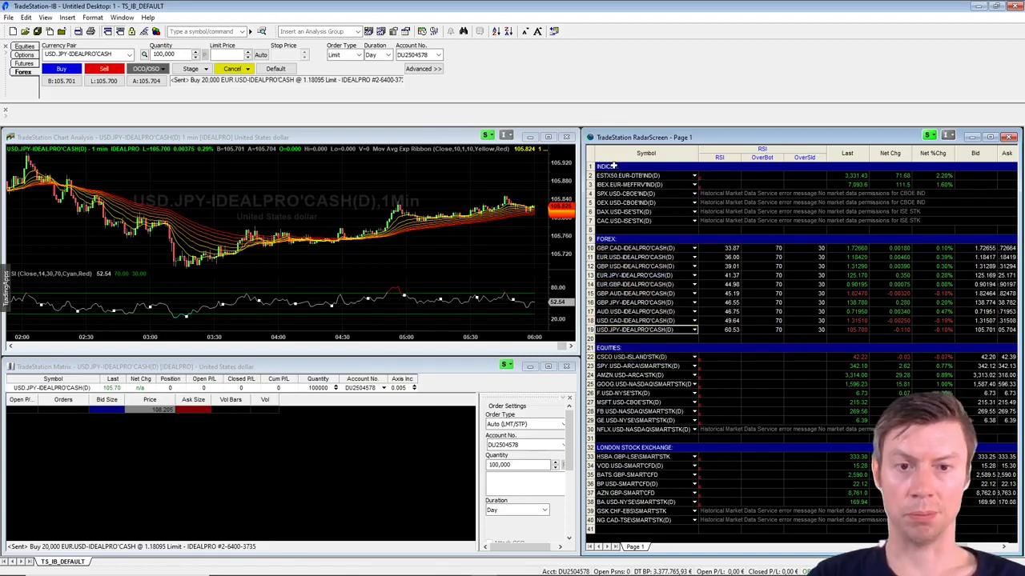
# - Set the minute interval of all RadarScreen symbols to match the chart's 1-minute bars
pyautogui.rightClick(613, 166)
pyautogui.click(652, 163)
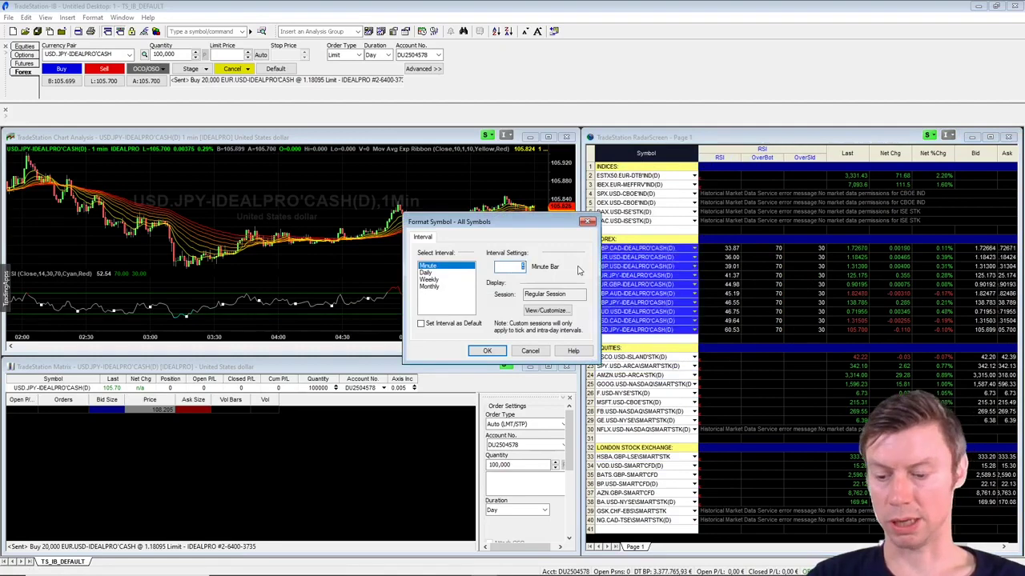
pyautogui.click(487, 352)
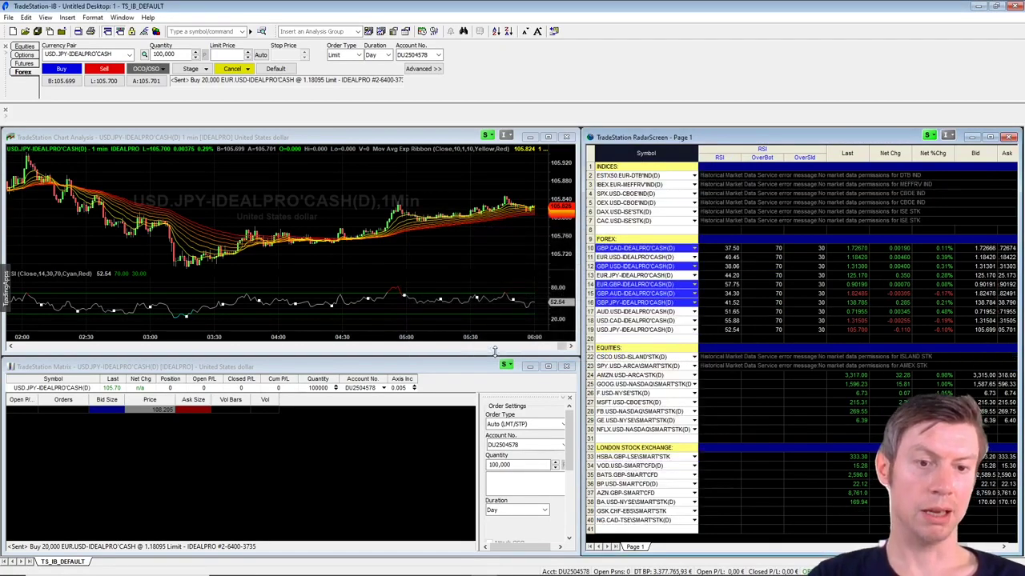
# - Sort the RadarScreen symbols by RSI in ascending order and select EUR.GBP in the forex group
pyautogui.click(724, 157)
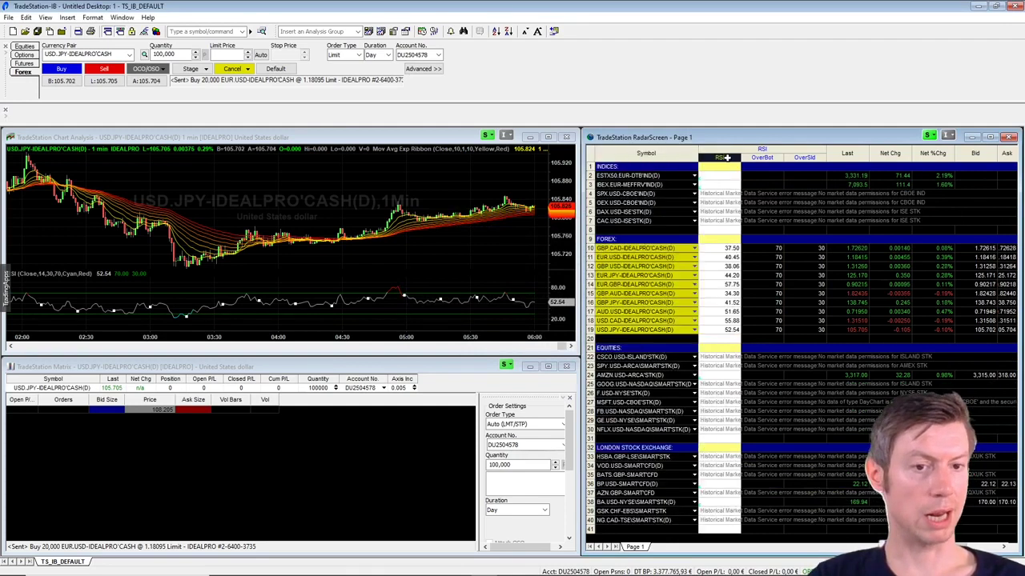
pyautogui.click(727, 158)
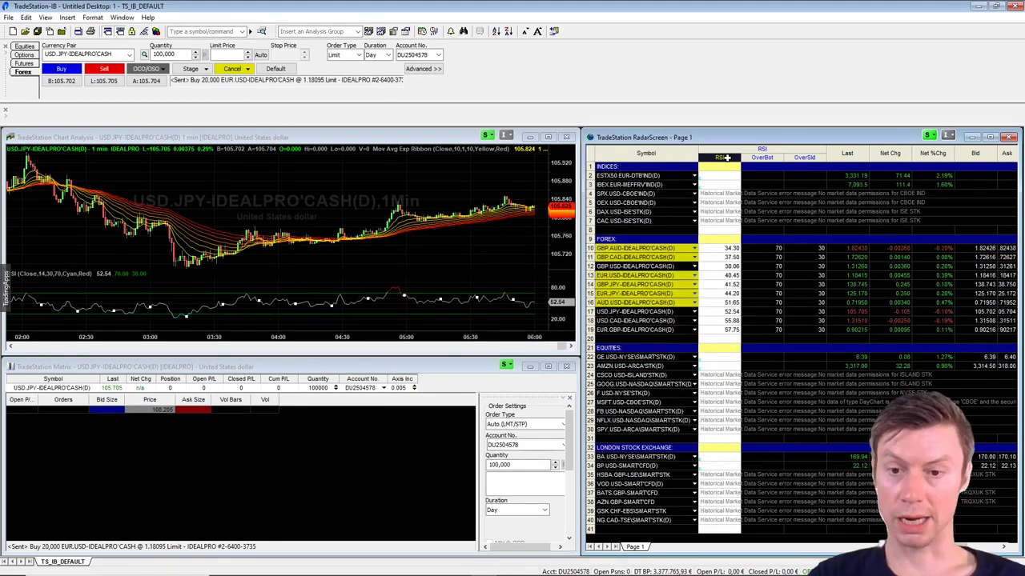
pyautogui.click(648, 329)
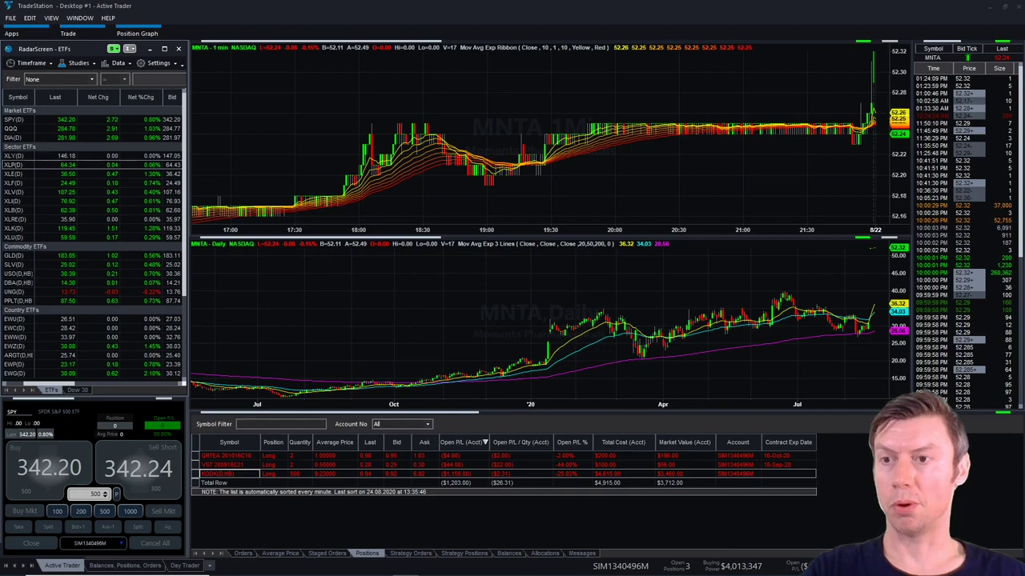
# - Launch OptionStation Pro from the TradeStation Active Trader desktop and bring its window to the front
pyautogui.click(12, 33)
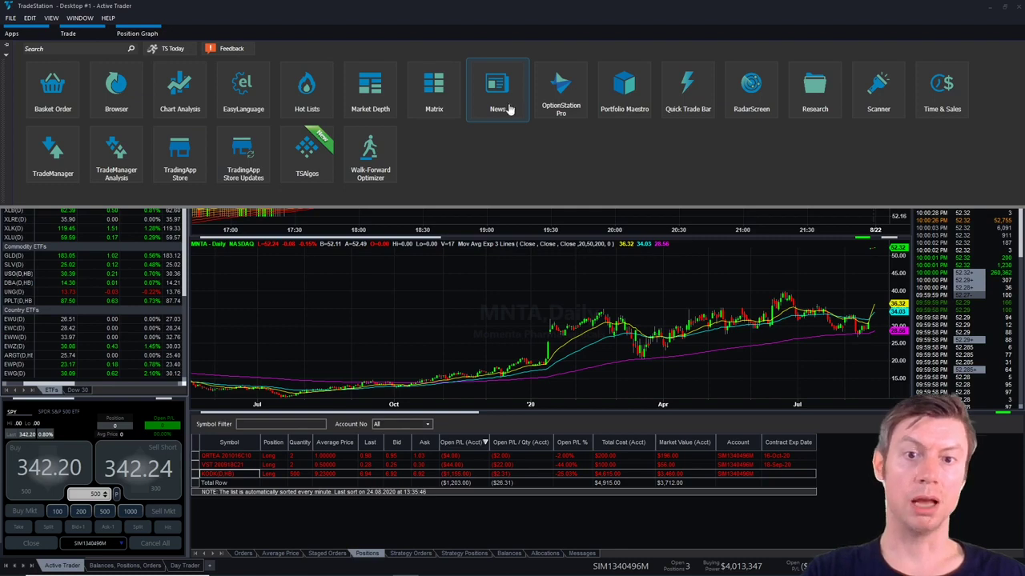
pyautogui.click(566, 112)
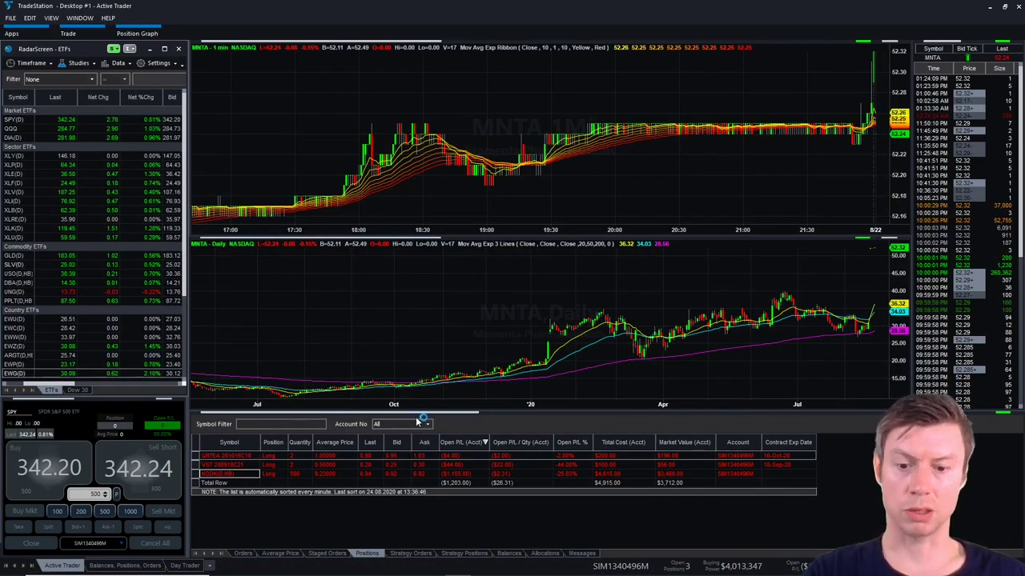
pyautogui.click(484, 566)
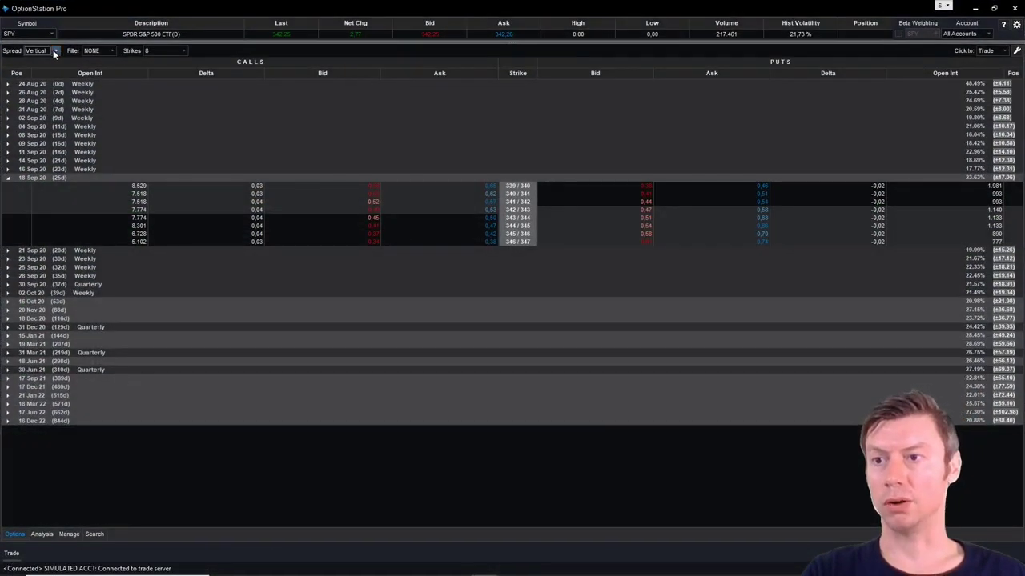
# - Switch the SPY option chain's spread type to Condor and finally to Straddle
pyautogui.click(55, 50)
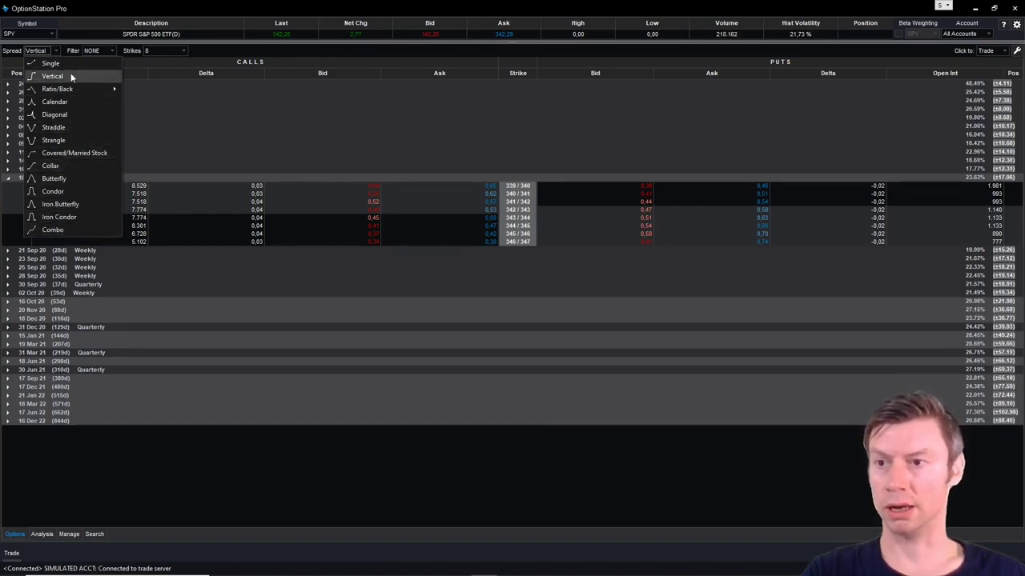
pyautogui.click(64, 191)
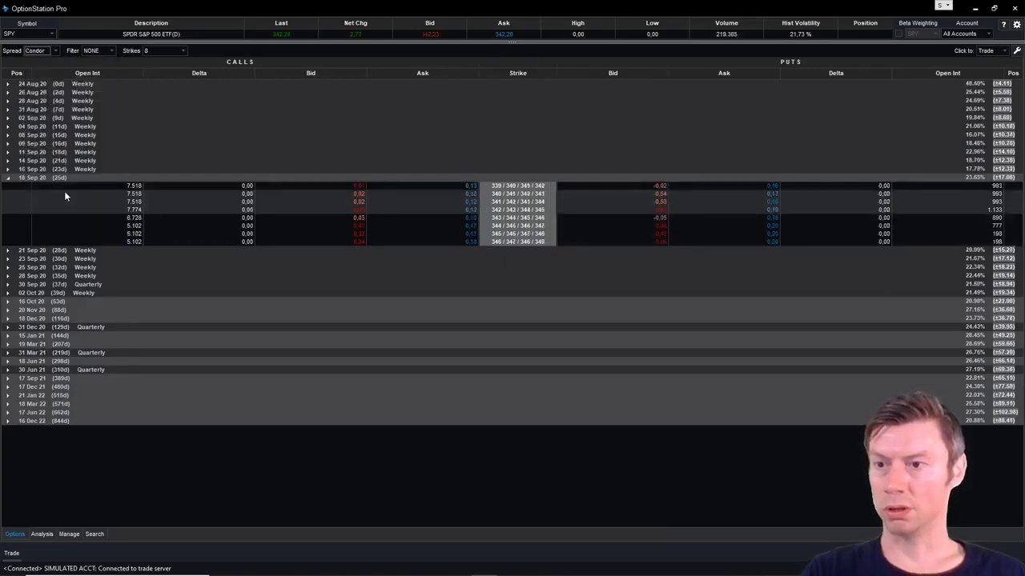
pyautogui.click(55, 51)
pyautogui.moveTo(64, 89)
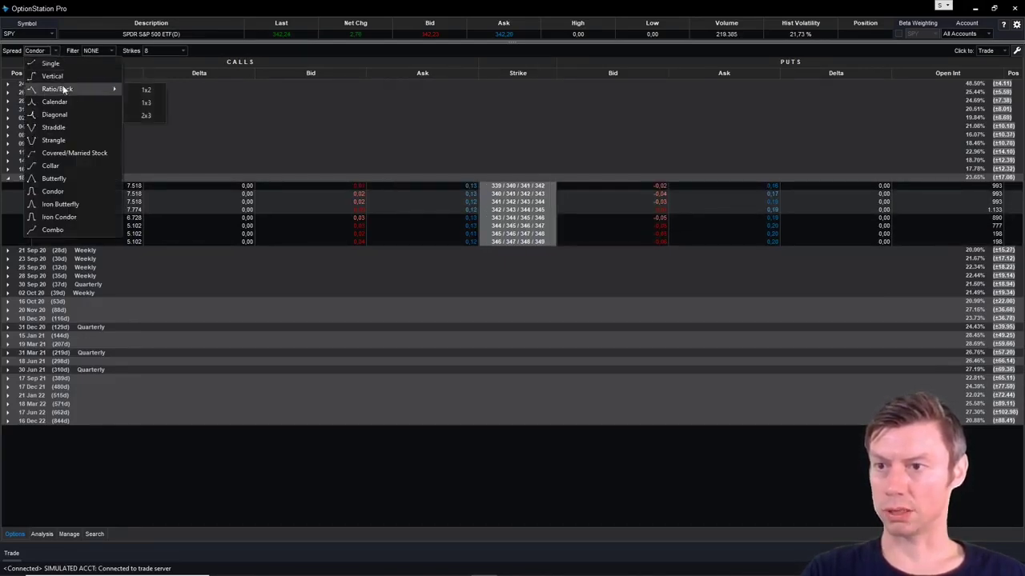
pyautogui.click(83, 127)
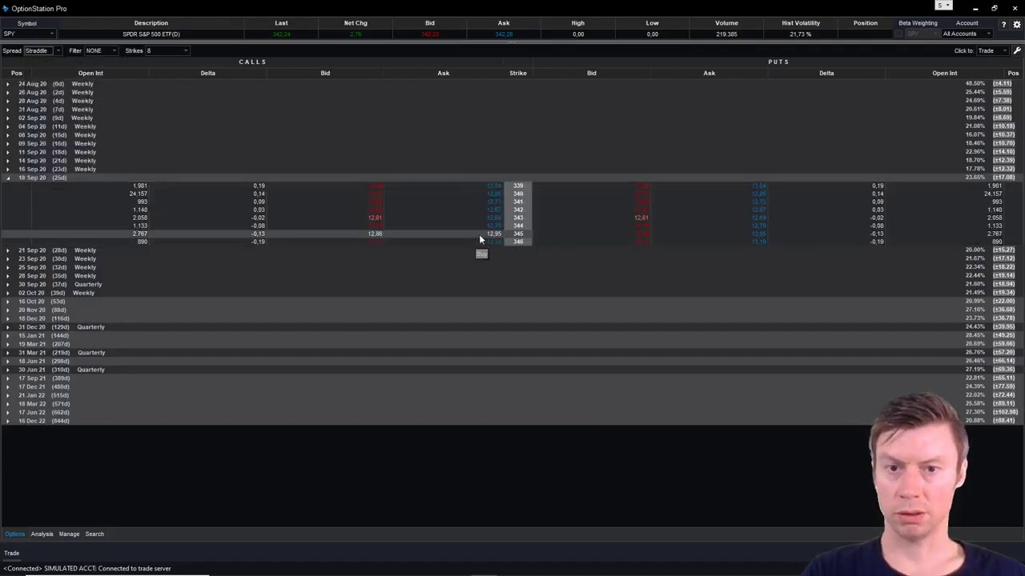
# - Expand the 18 Dec 20 expiration and analyze buying the 343 straddle
pyautogui.click(7, 318)
pyautogui.rightClick(493, 358)
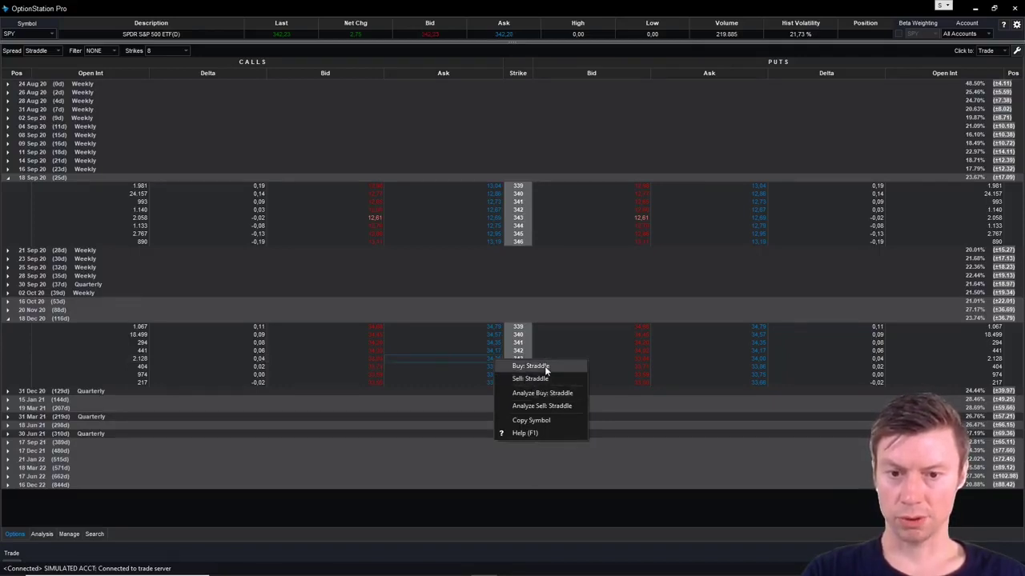
pyautogui.click(560, 393)
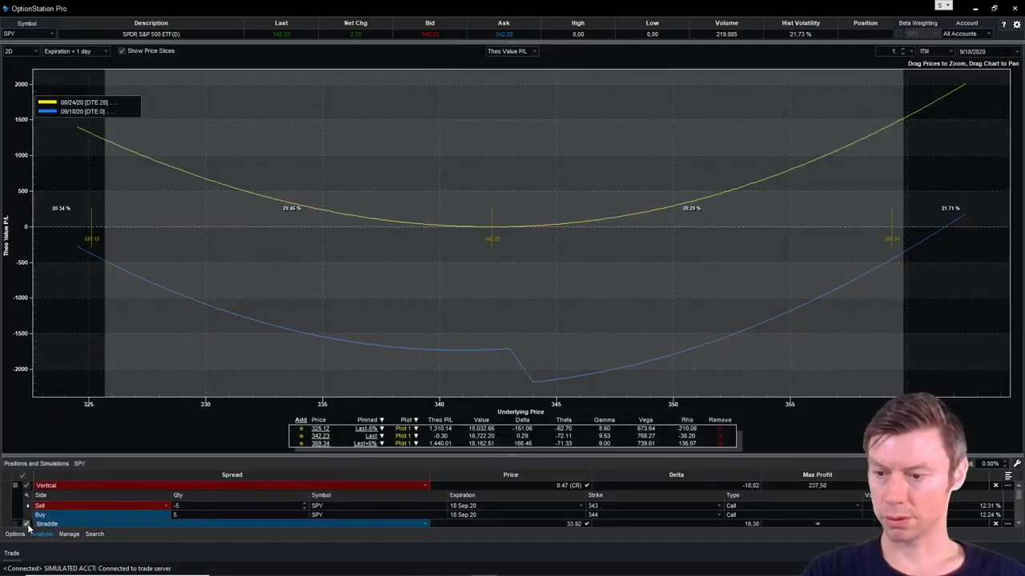
# - Delete the Vertical spread from the simulated positions and widen the underlying price range of the payoff chart
pyautogui.click(27, 487)
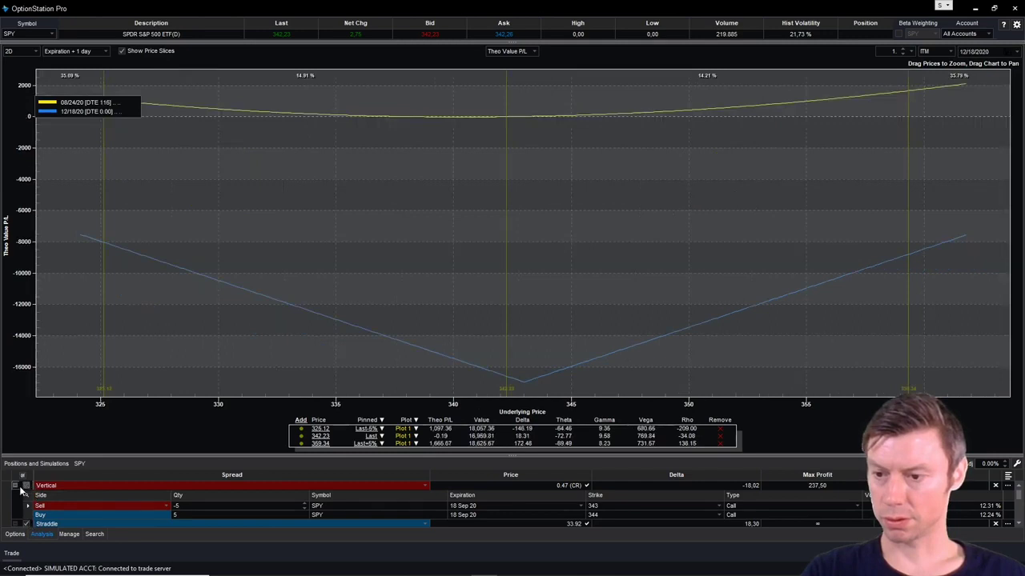
pyautogui.rightClick(44, 488)
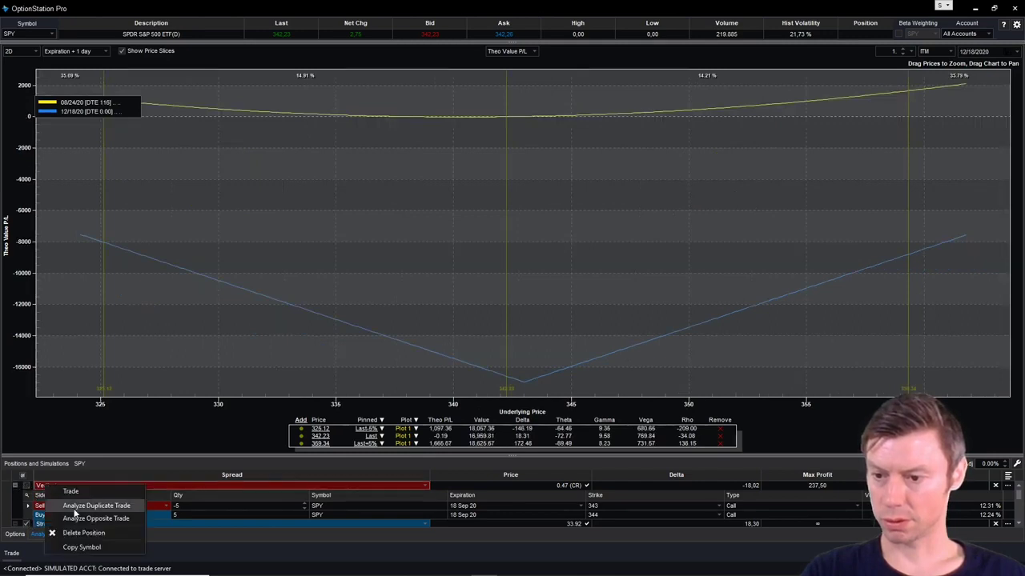
pyautogui.click(83, 533)
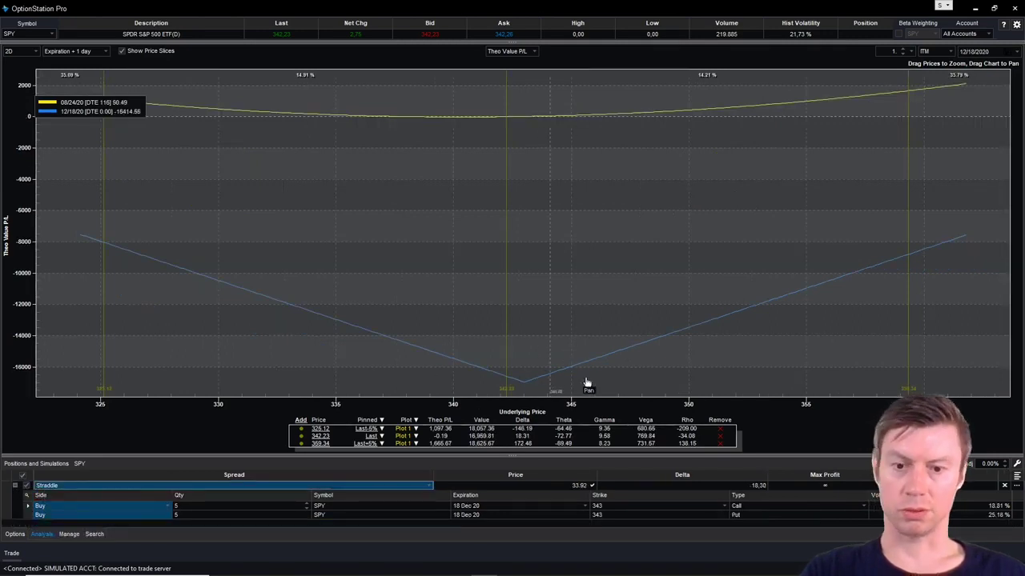
pyautogui.moveTo(453, 405); pyautogui.dragTo(291, 400)
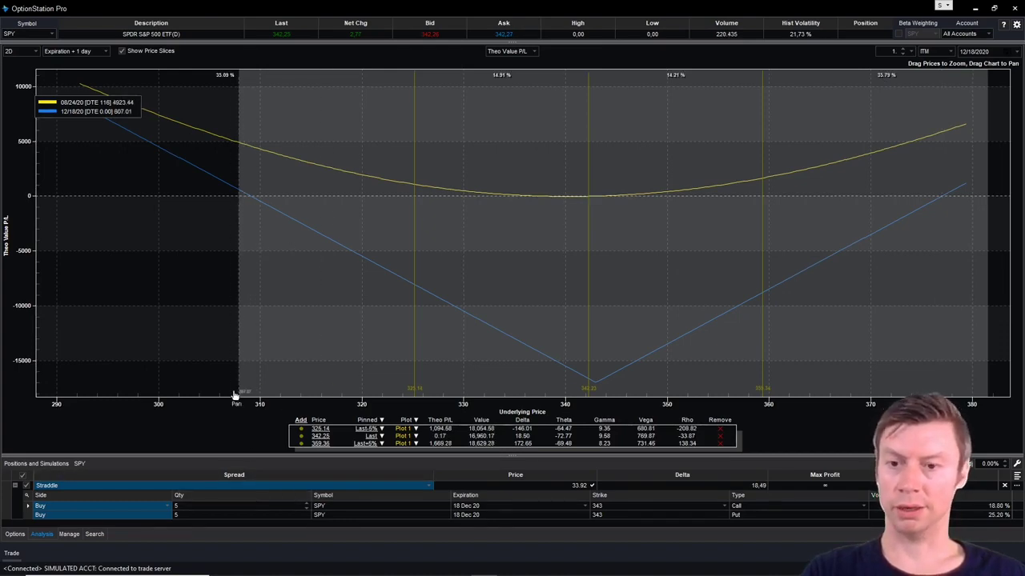
pyautogui.moveTo(766, 408); pyautogui.dragTo(362, 379)
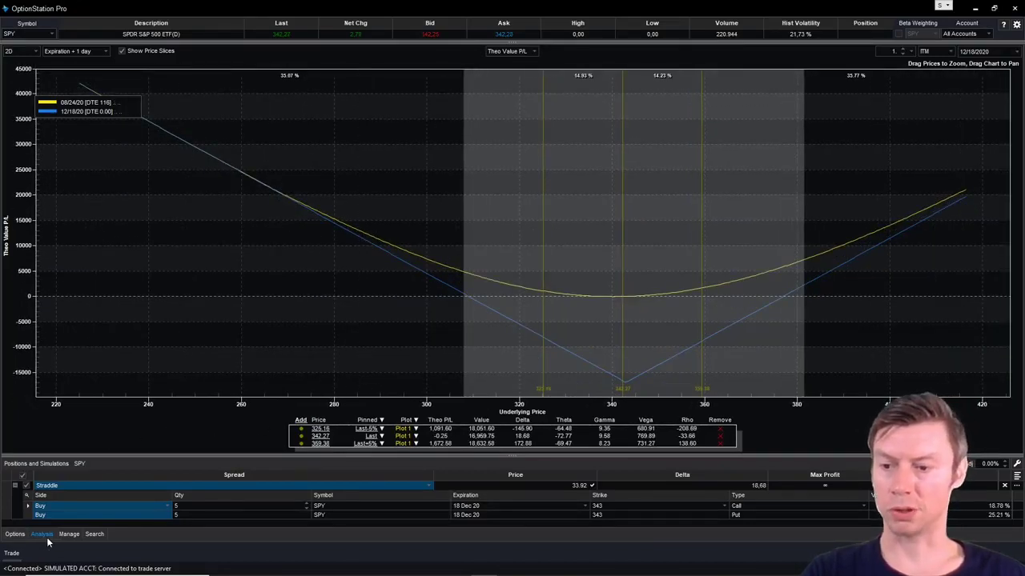
# - Revisit the option chain, return to the analysis and set the straddle's strike to 339
pyautogui.click(18, 536)
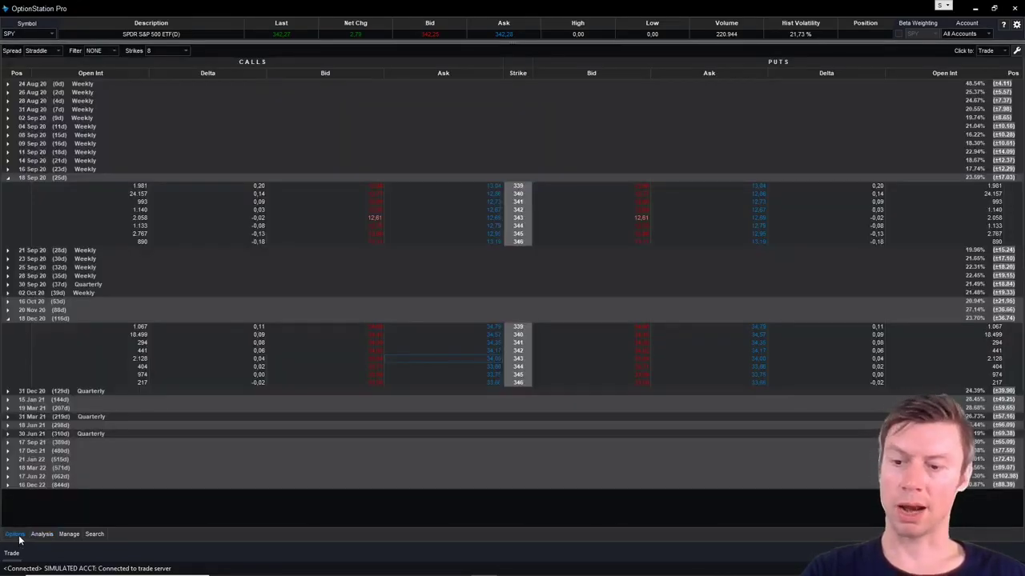
pyautogui.click(42, 535)
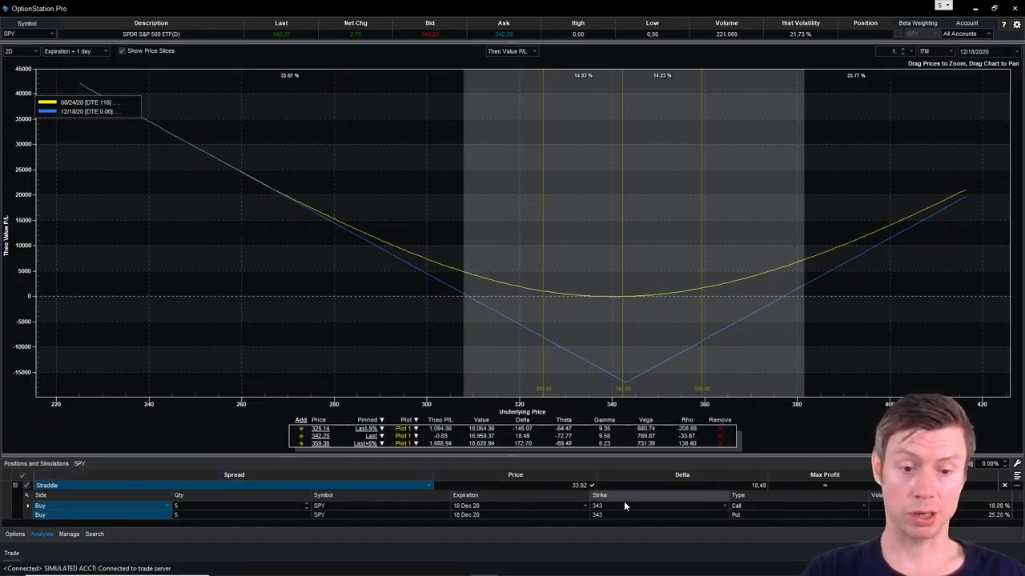
pyautogui.click(693, 506)
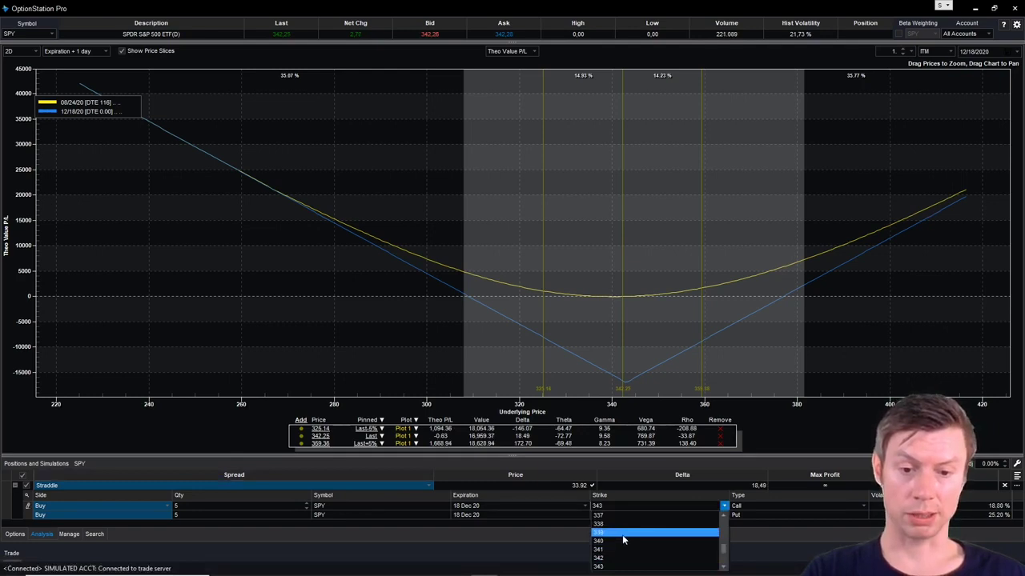
pyautogui.click(622, 534)
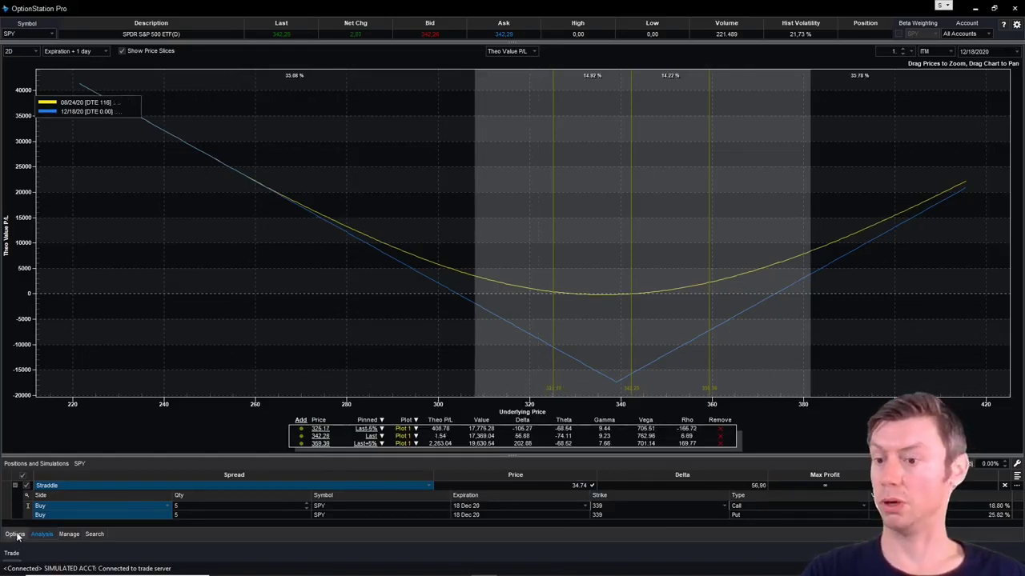
# - View the managed orders and positions, return to the option chain and minimize OptionStation Pro
pyautogui.click(69, 534)
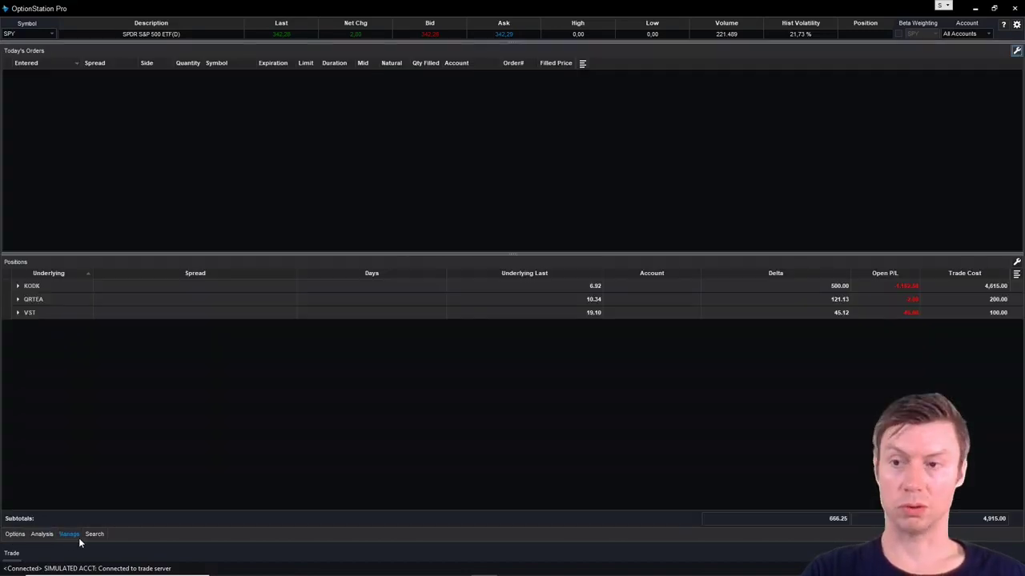
pyautogui.click(15, 534)
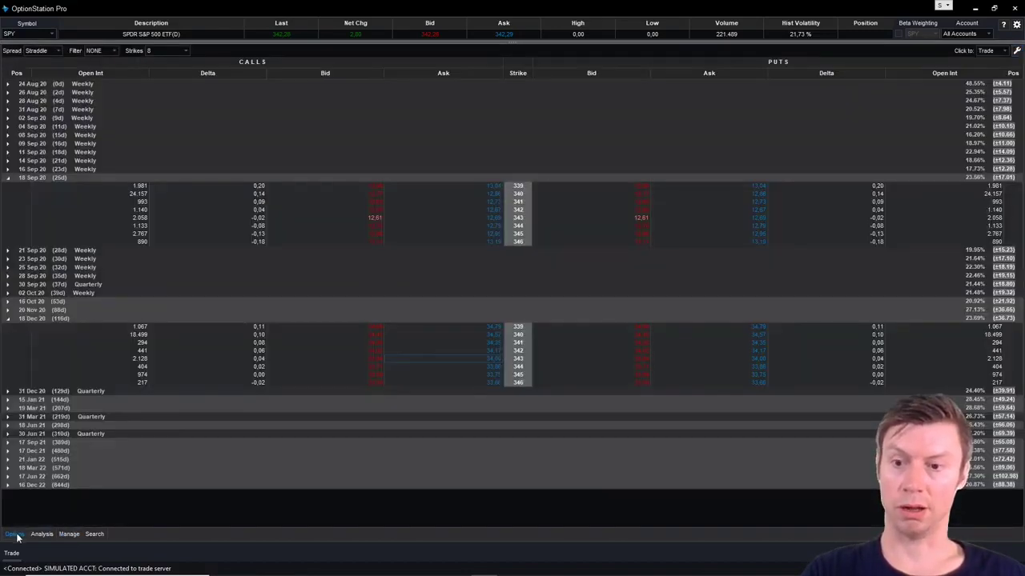
pyautogui.click(976, 8)
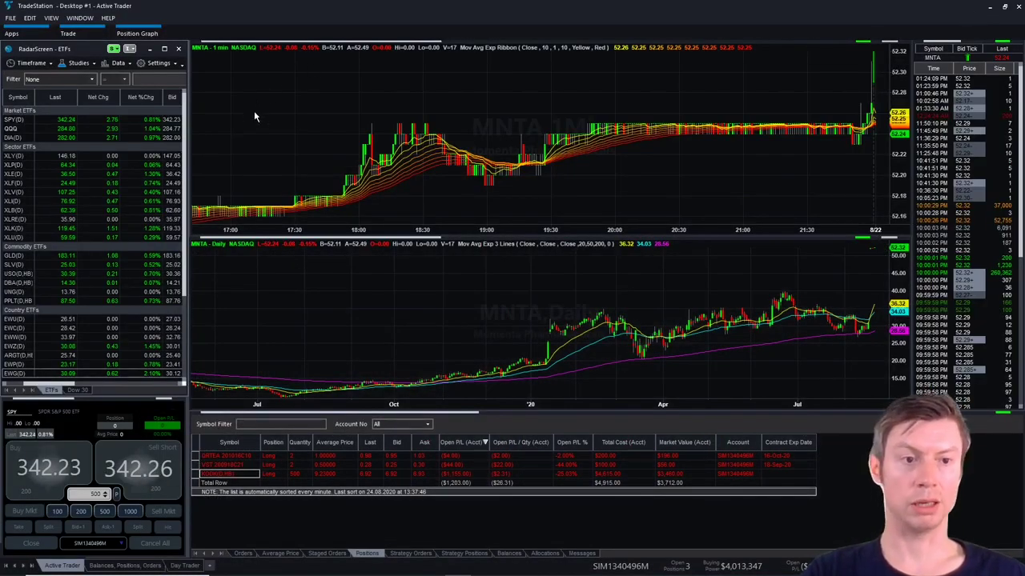
# - Look through the trade order bar, the position graph and the available TradeStation apps, including the Scanner
pyautogui.click(68, 33)
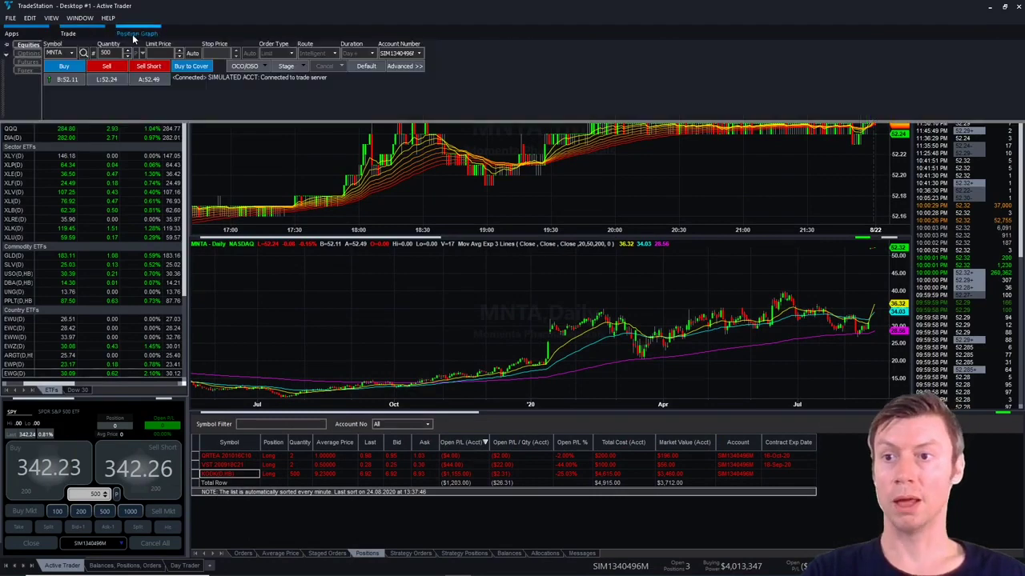
pyautogui.click(134, 35)
pyautogui.click(12, 34)
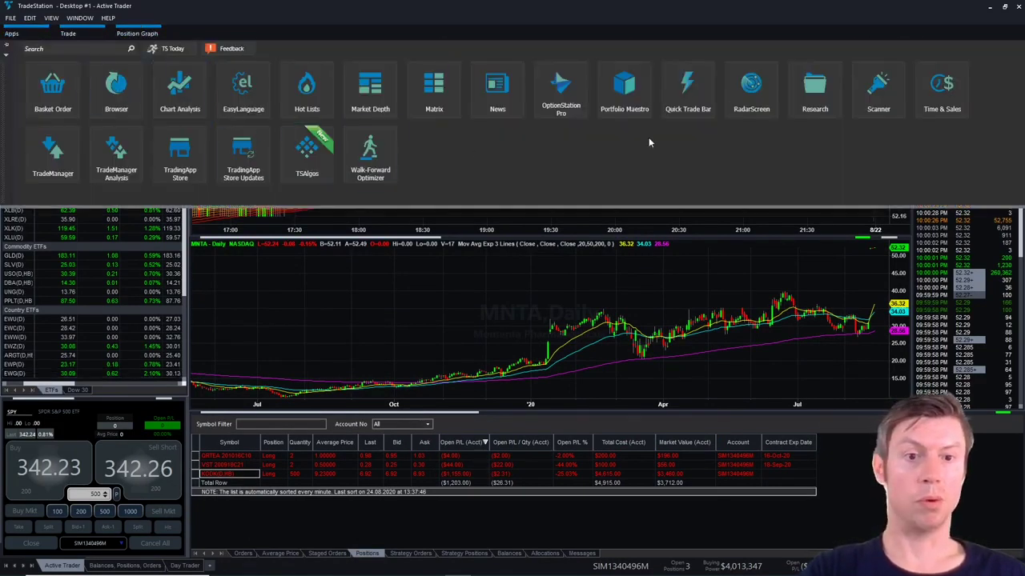
pyautogui.click(886, 104)
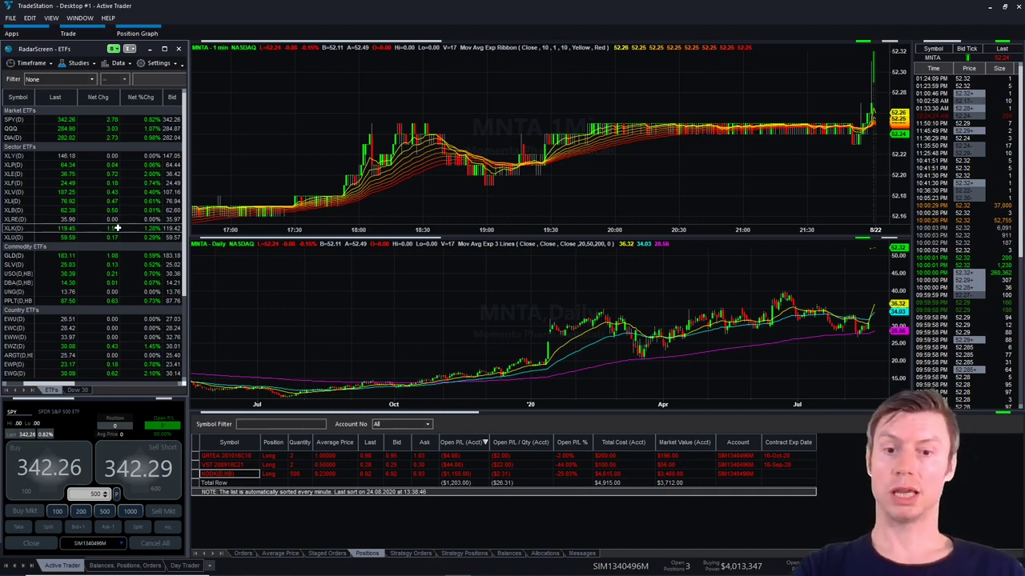
pyautogui.click(103, 293)
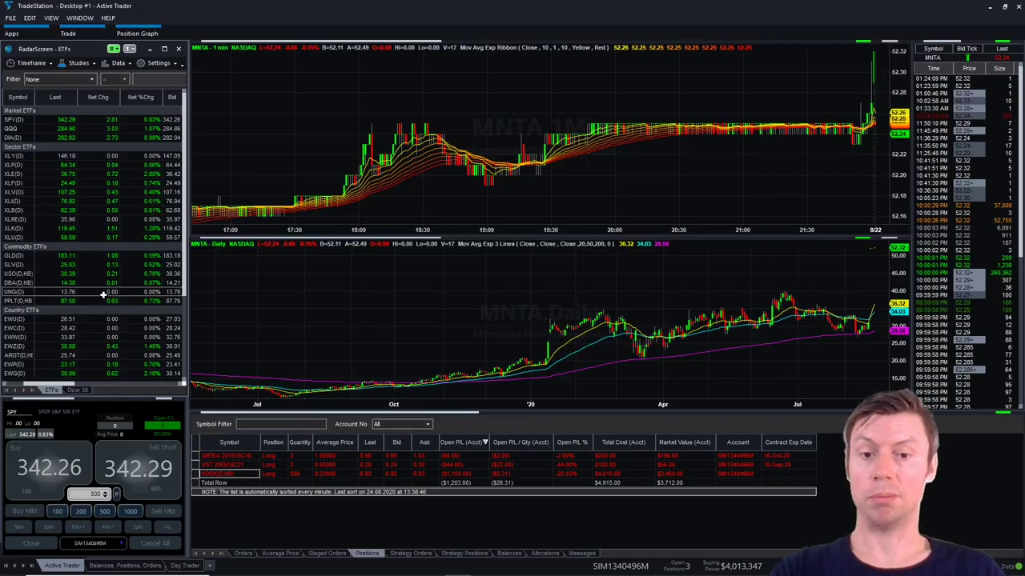
pyautogui.click(97, 298)
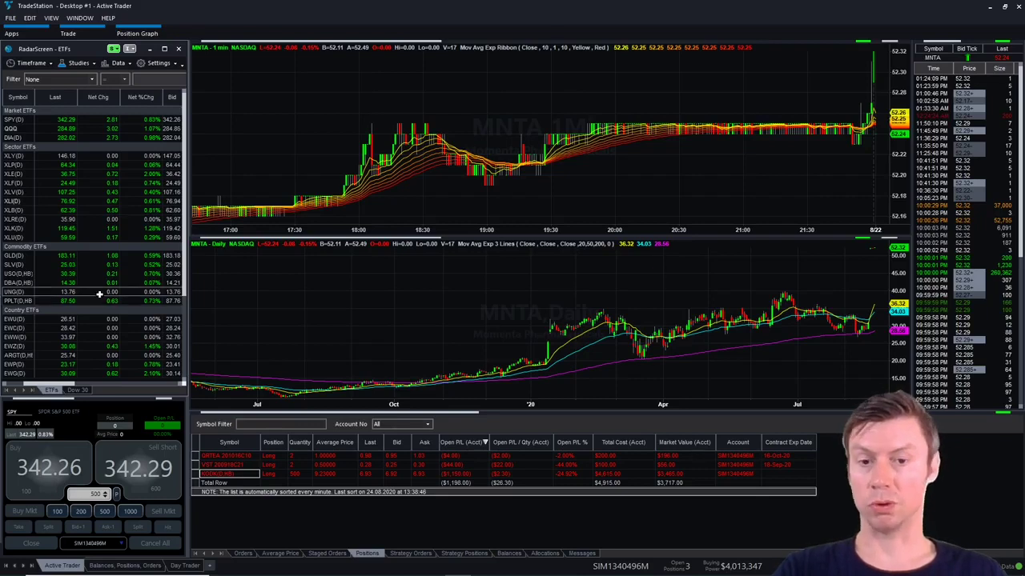
pyautogui.click(96, 183)
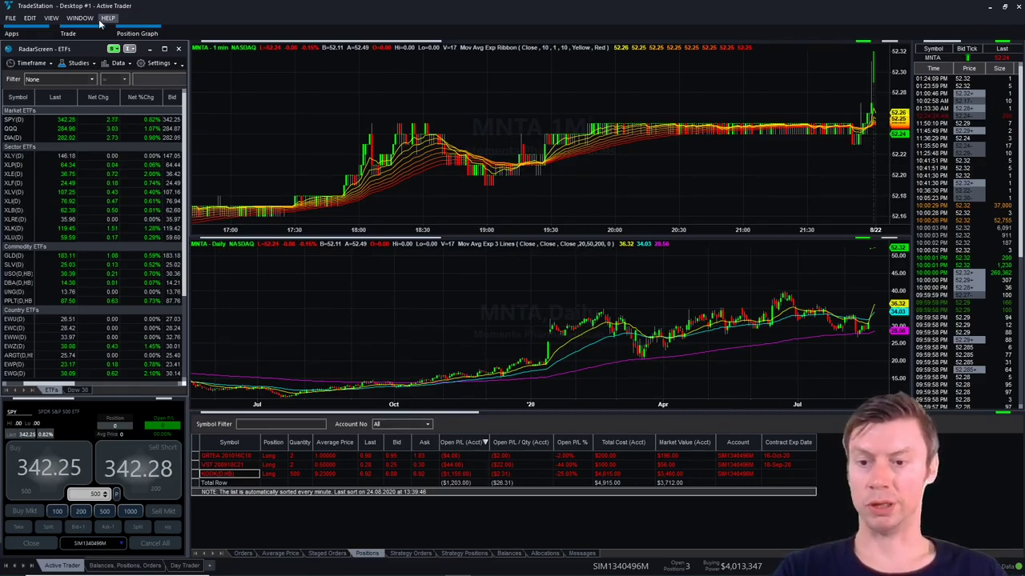
# - Open the Scanner app and maximize its window
pyautogui.click(12, 32)
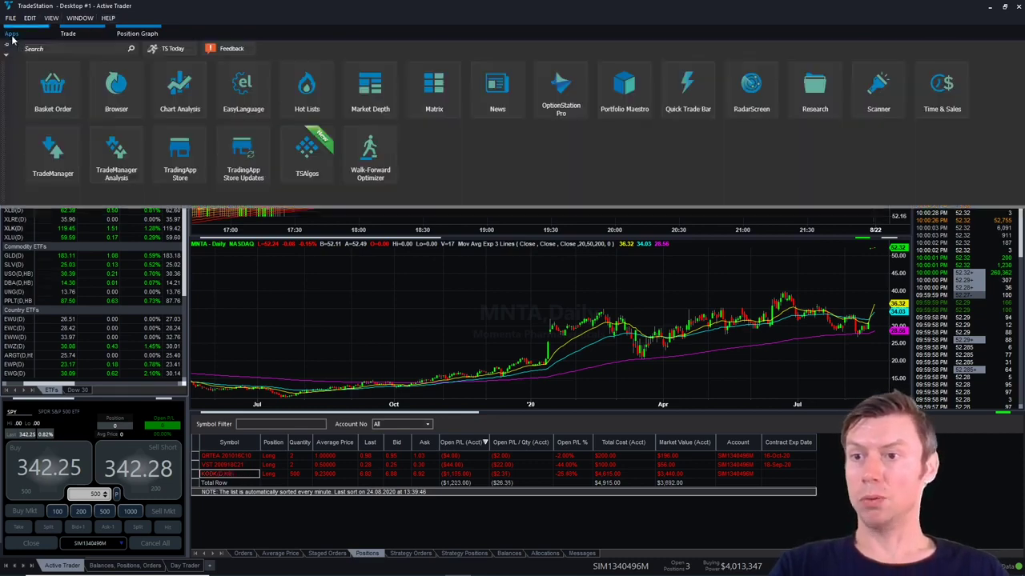
pyautogui.click(880, 93)
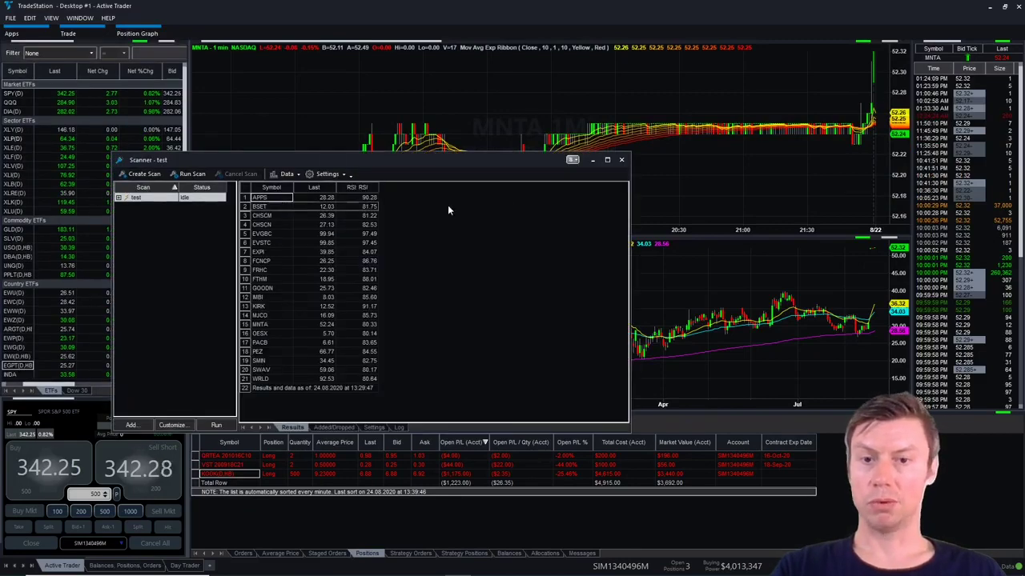
pyautogui.click(607, 159)
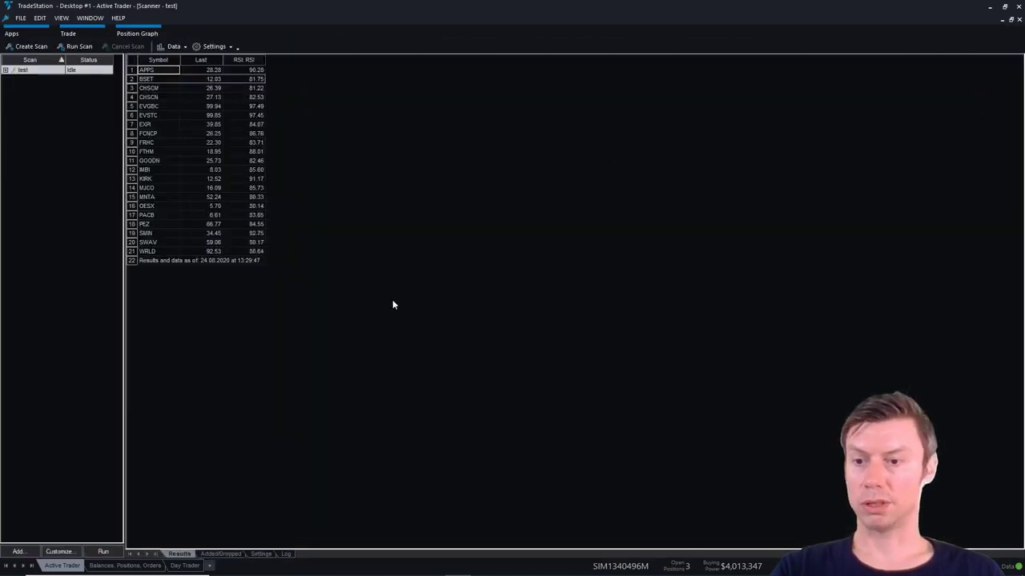
# - Open the test scan's symbol universe settings and look through the available symbol lists, including the Futures group
pyautogui.click(58, 551)
pyautogui.click(346, 168)
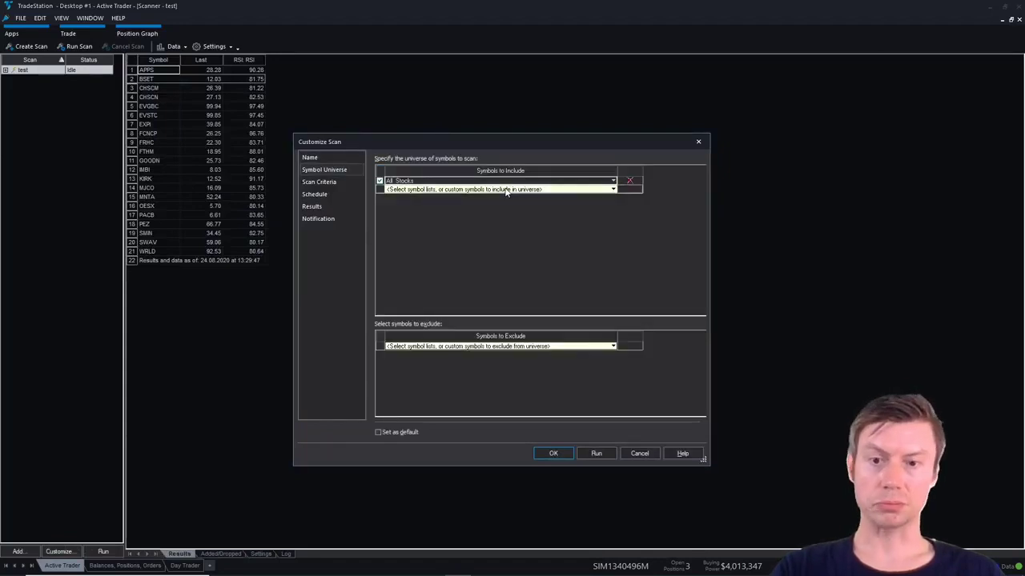
pyautogui.click(441, 183)
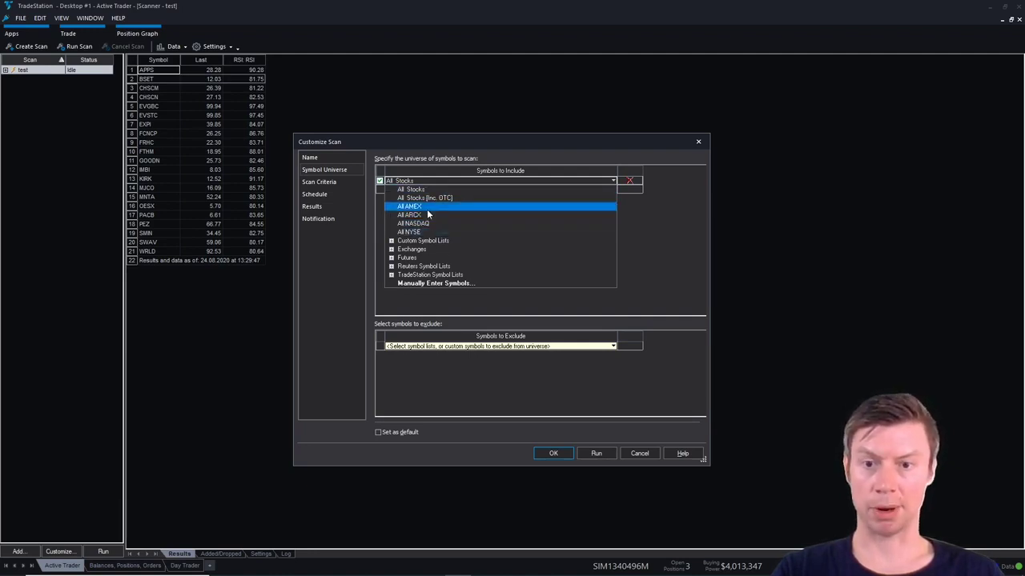
pyautogui.click(391, 258)
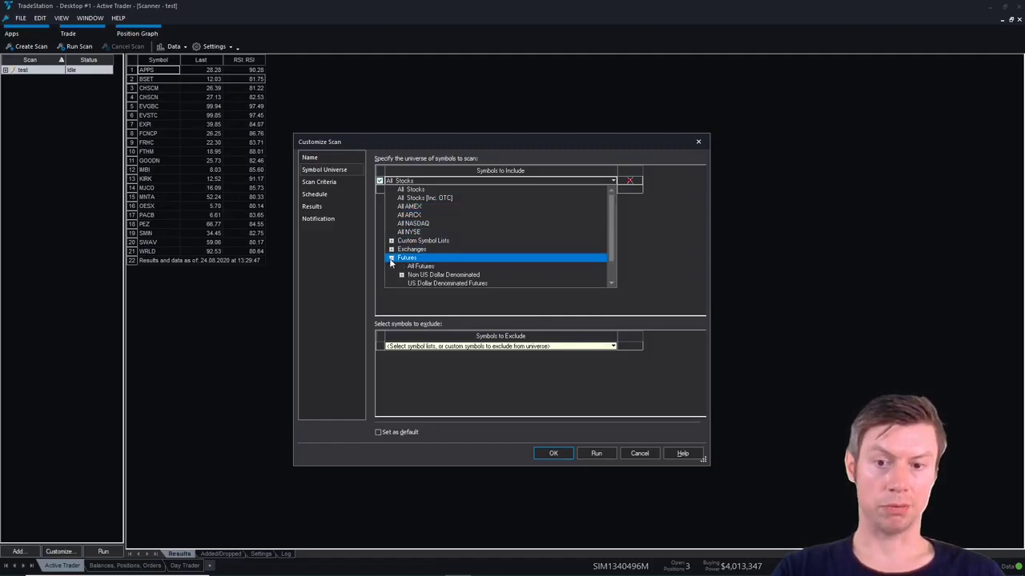
pyautogui.click(391, 258)
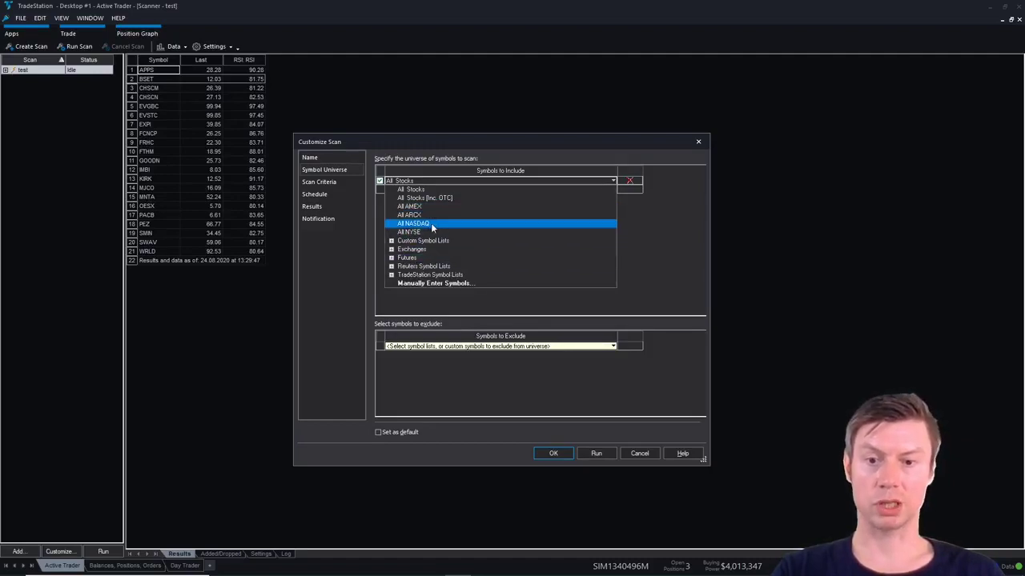
# - Look through the industry groups in the Reuters symbol lists and choose All Stocks as the scan's universe
pyautogui.click(390, 266)
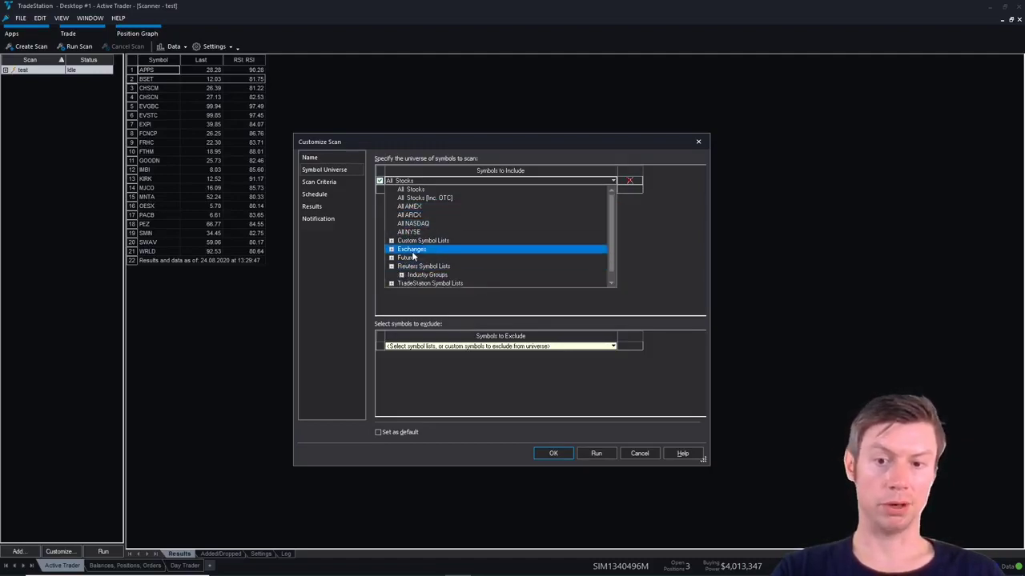
pyautogui.scroll(-1, 438, 244)
pyautogui.click(401, 266)
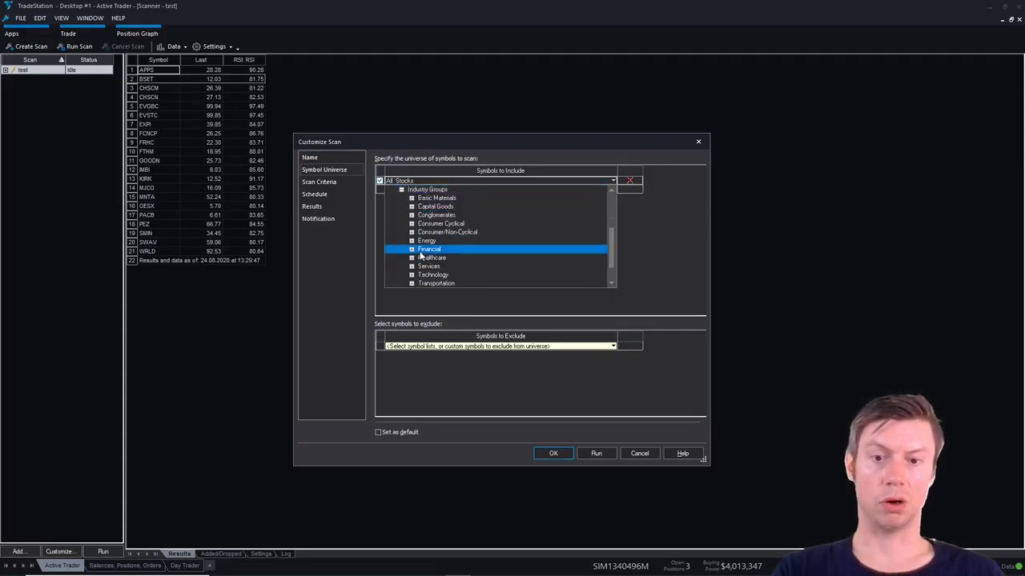
pyautogui.scroll(-1, 422, 255)
pyautogui.scroll(2, 422, 255)
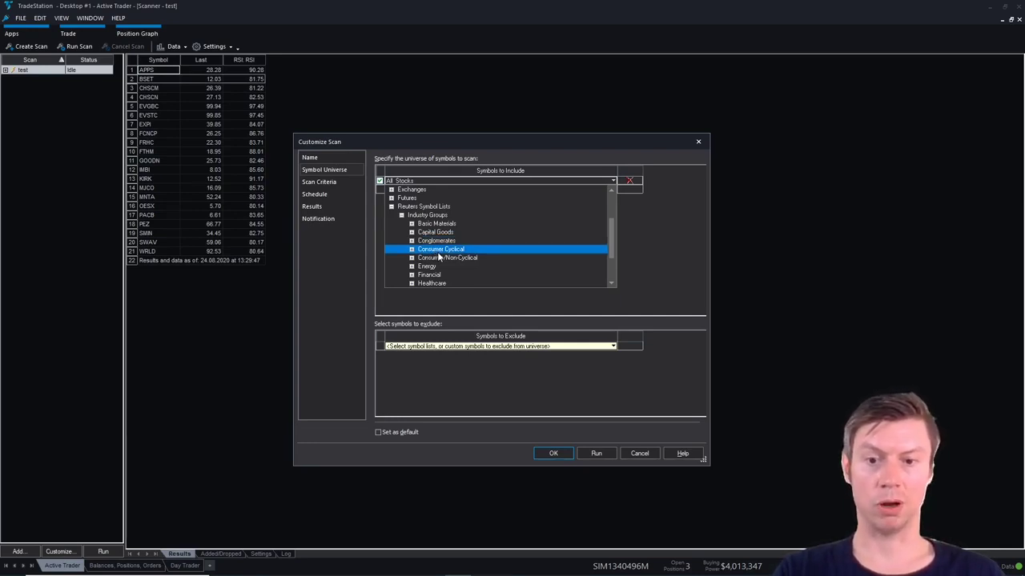
pyautogui.scroll(3, 393, 214)
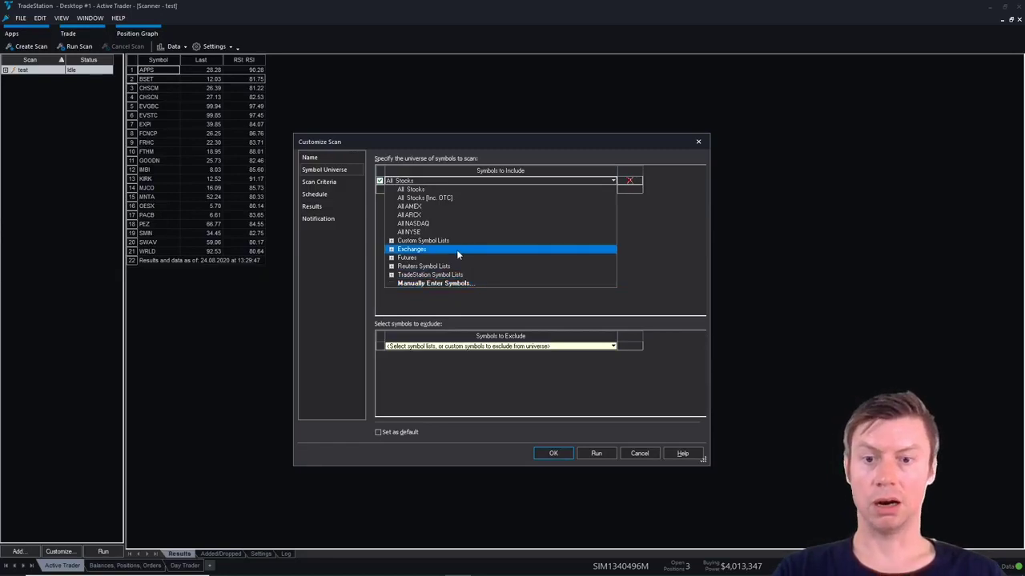
pyautogui.click(417, 192)
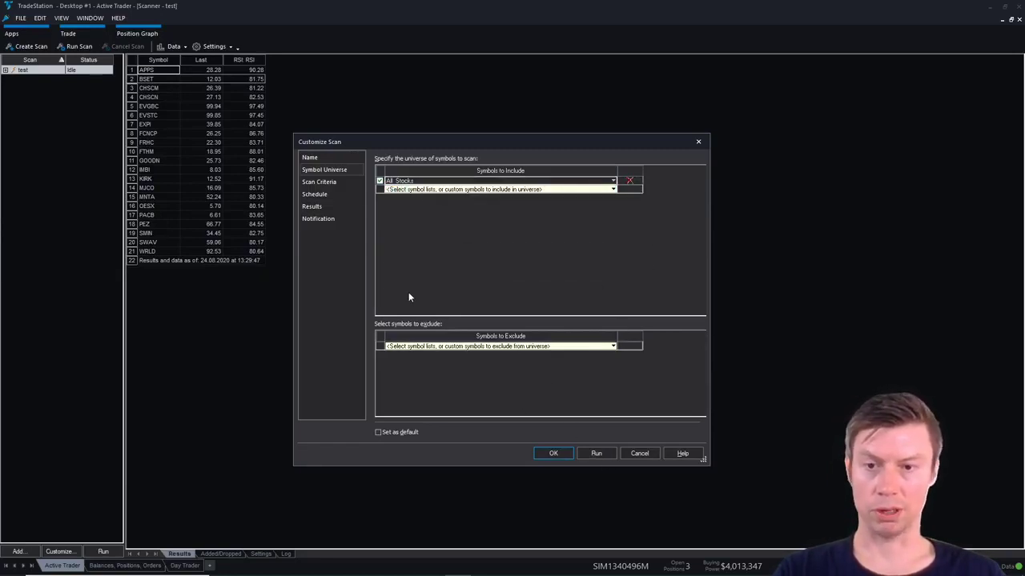
# - Review the test scan's criteria and the categories available for an additional criterion
pyautogui.click(326, 183)
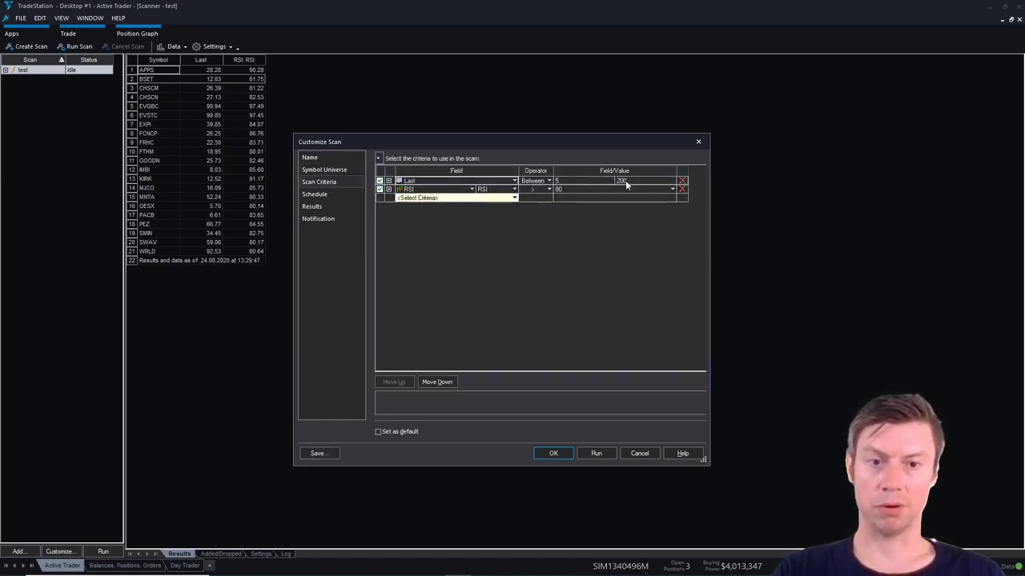
pyautogui.press('Return')
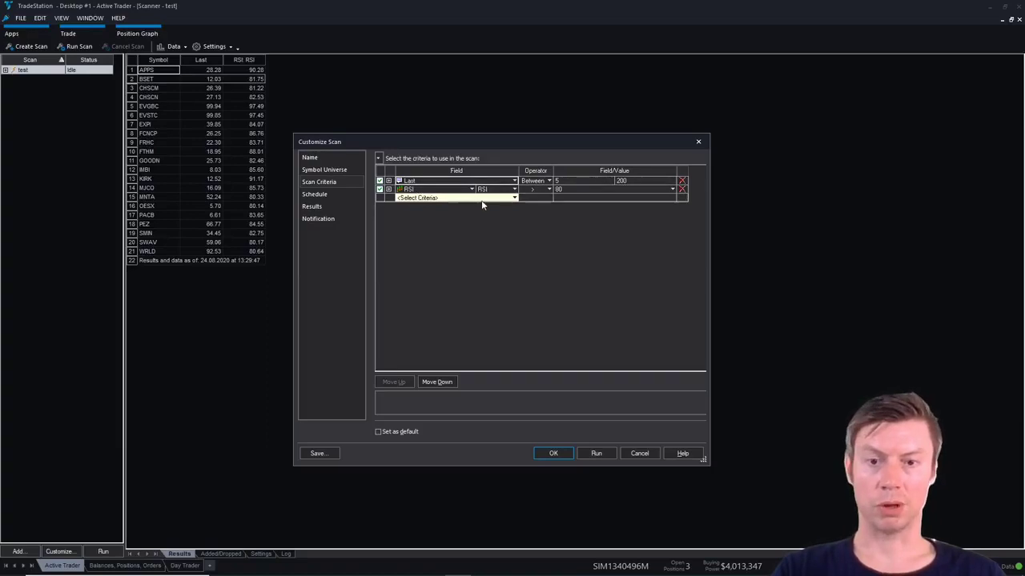
pyautogui.click(502, 199)
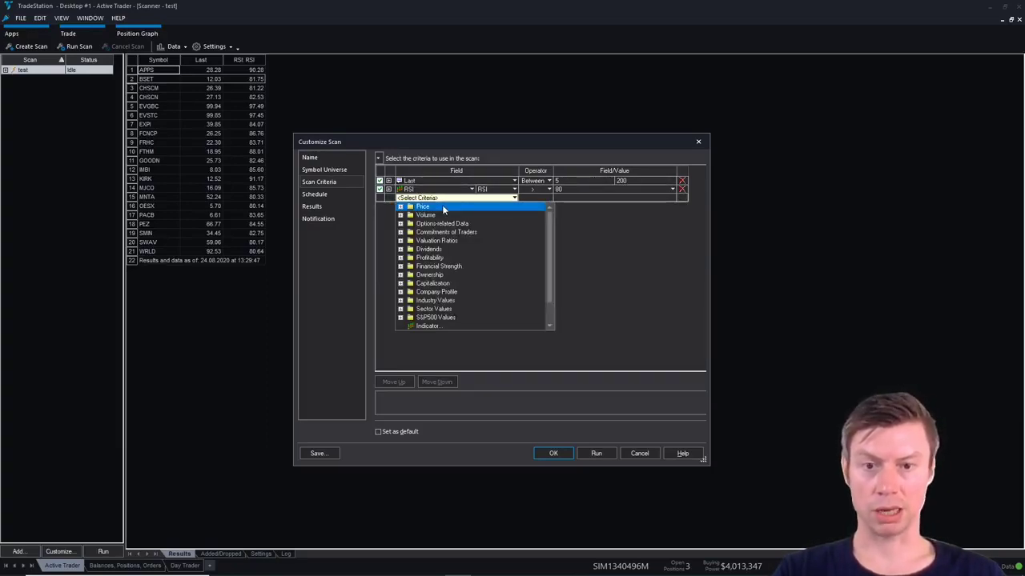
pyautogui.click(611, 230)
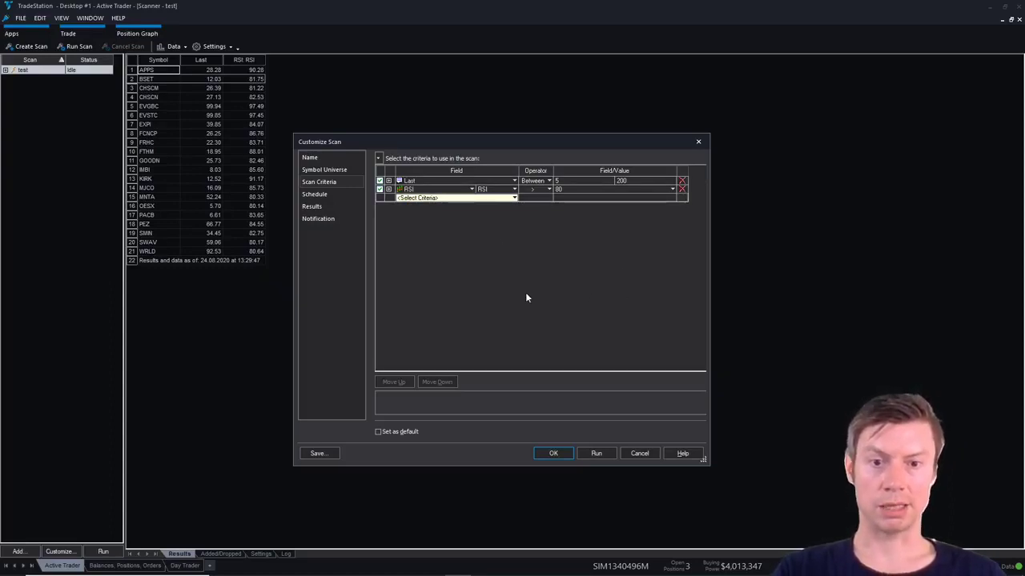
# - Set the scan's RSI threshold to 85 and run the scan
pyautogui.click(562, 188)
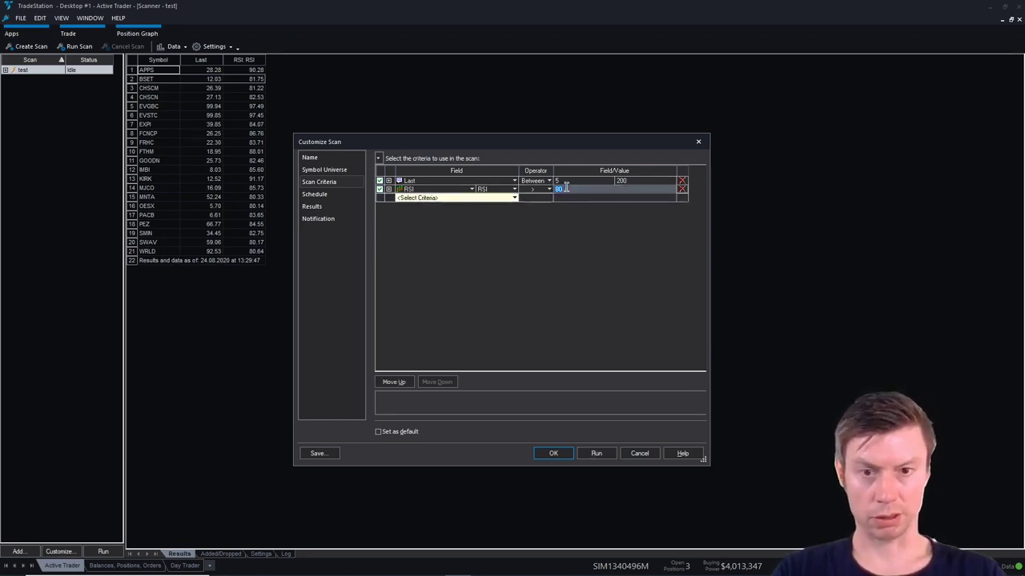
pyautogui.write('85')
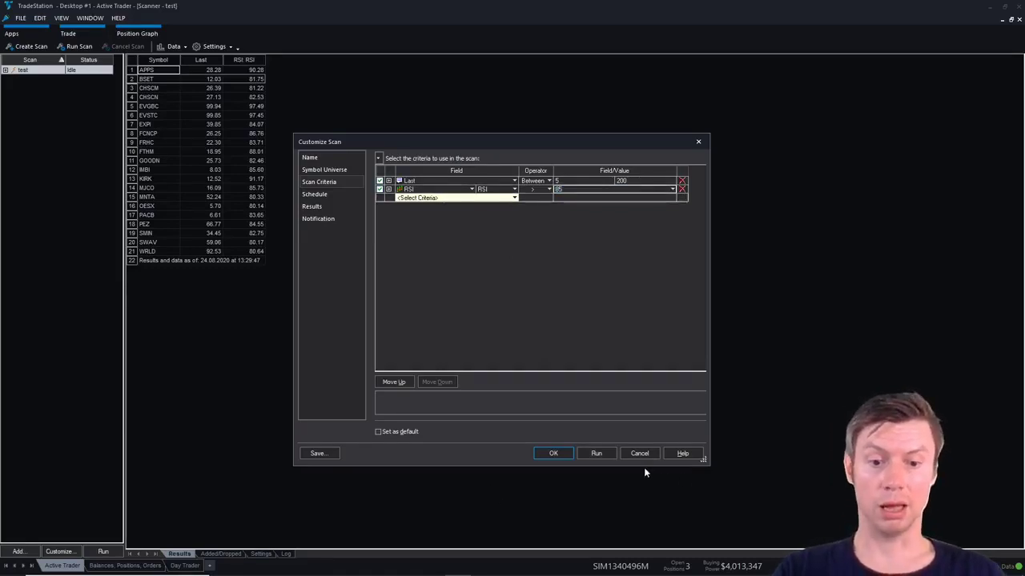
pyautogui.click(594, 453)
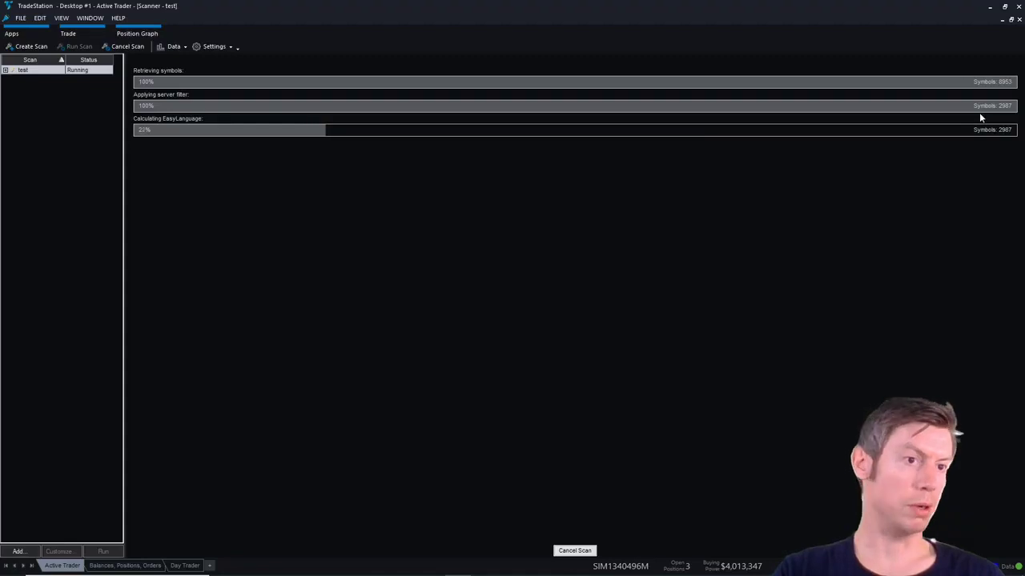
# - Restore the Scanner window to its smaller size and link it with the Green Local Symbol Link
pyautogui.click(1011, 19)
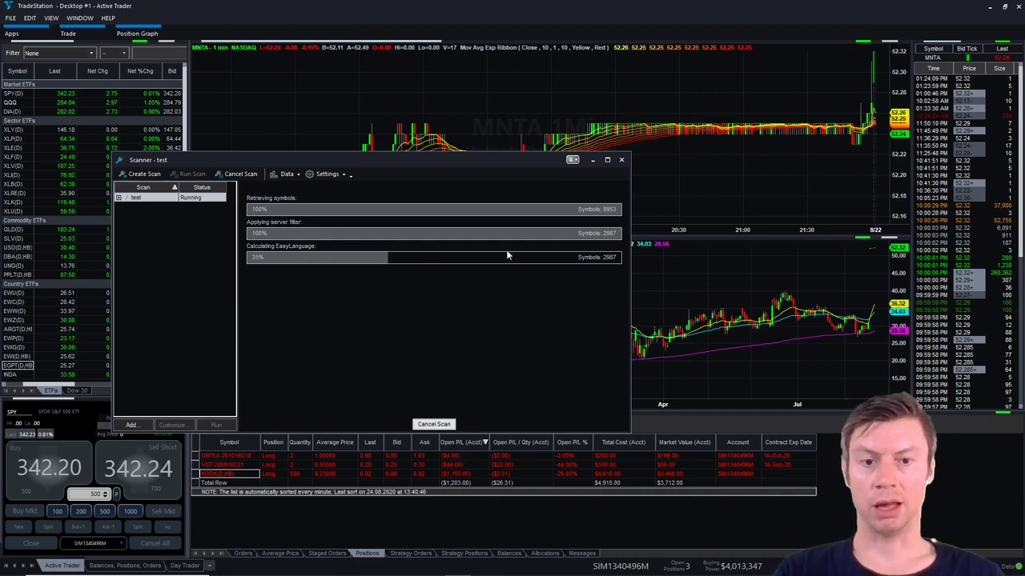
pyautogui.click(575, 161)
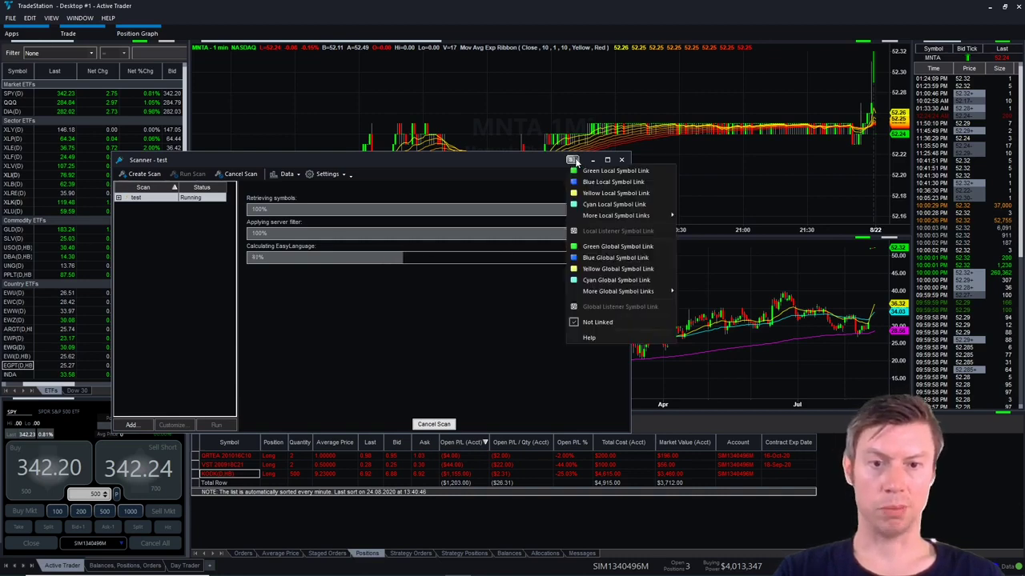
pyautogui.click(584, 170)
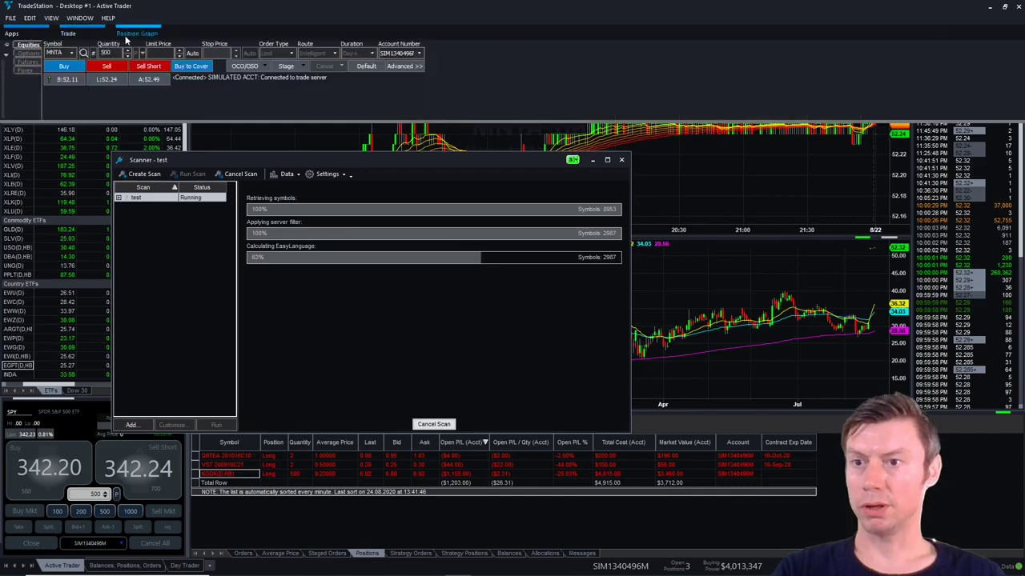
# - Open the TradingApp Store in a maximized browser window and look through its featured products
pyautogui.click(10, 35)
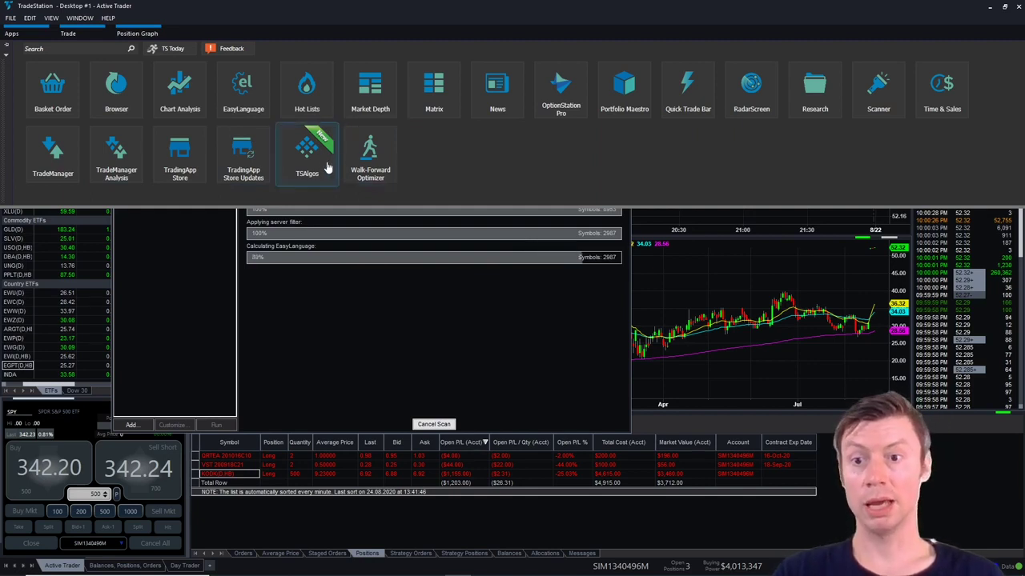
pyautogui.click(190, 154)
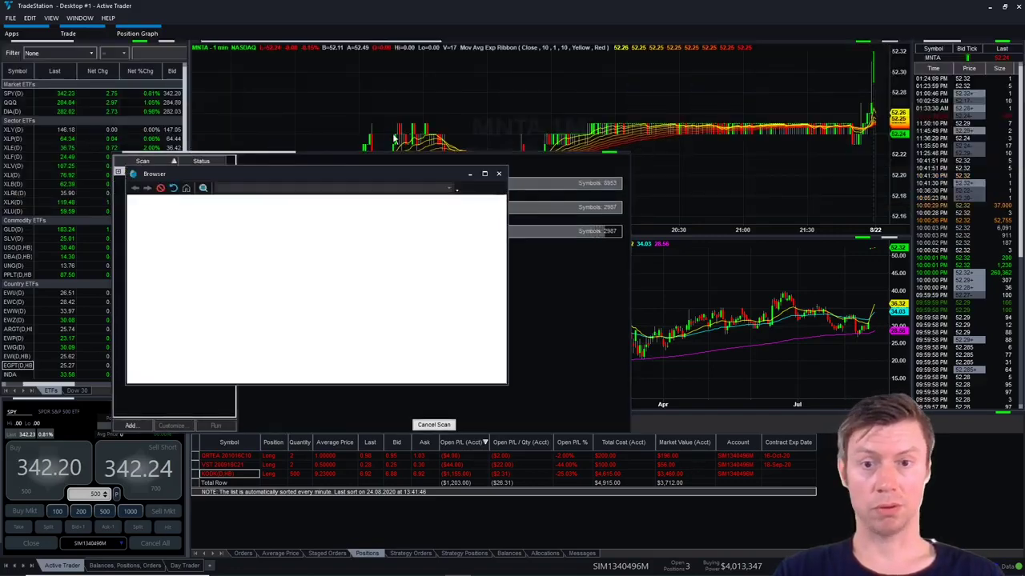
pyautogui.click(485, 174)
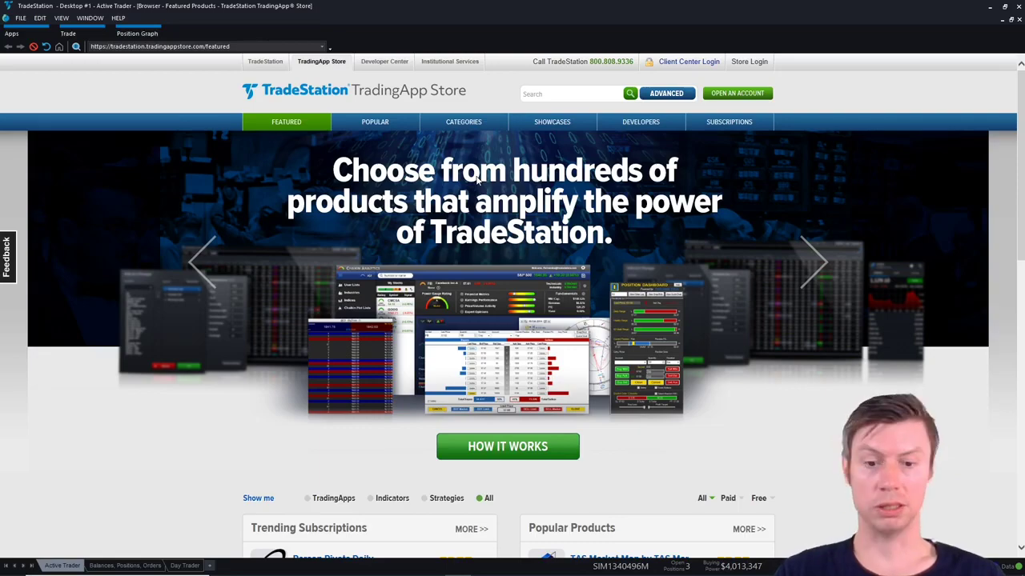
pyautogui.scroll(-2, 634, 259)
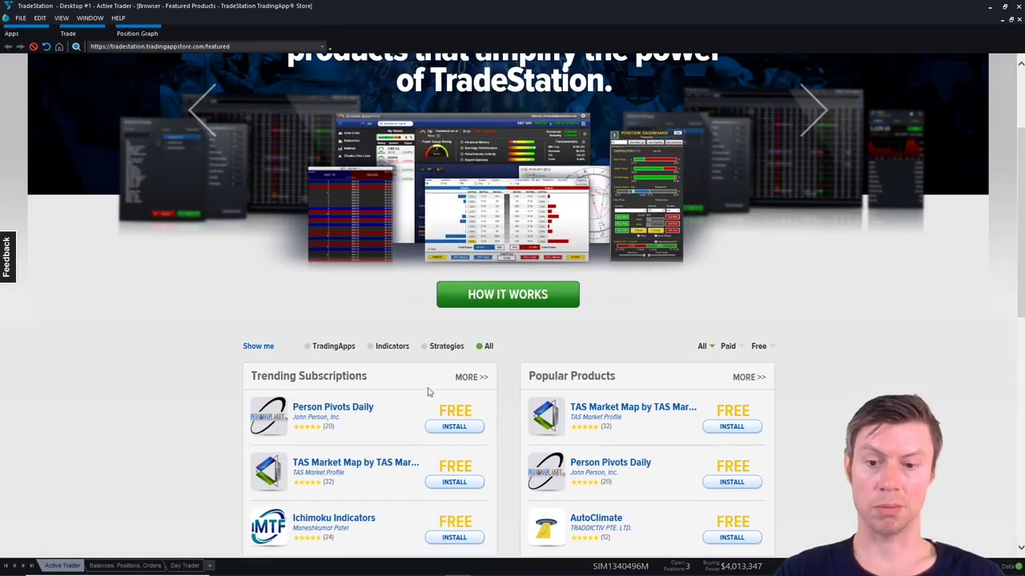
pyautogui.scroll(-2, 429, 391)
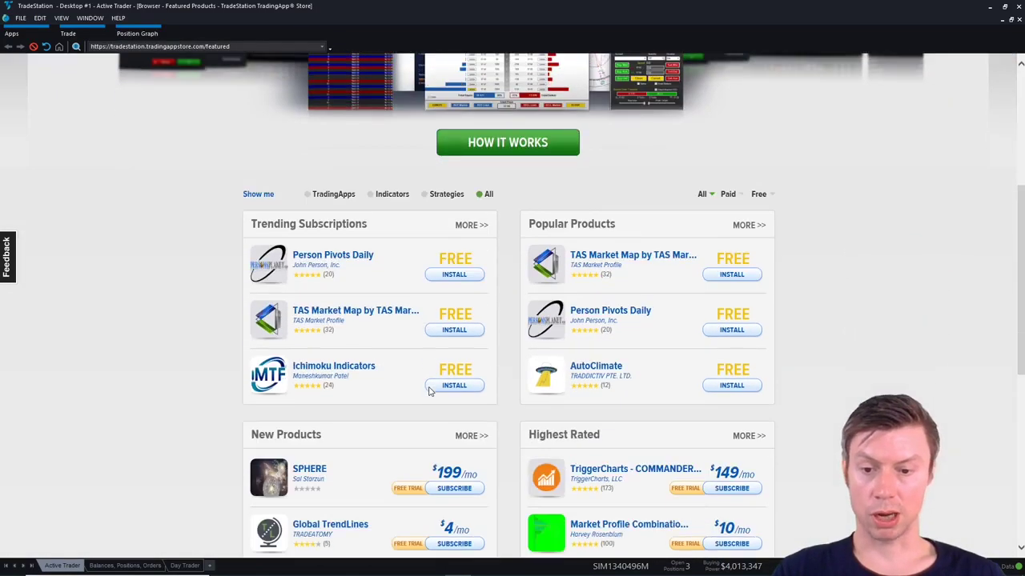
pyautogui.scroll(-2, 428, 392)
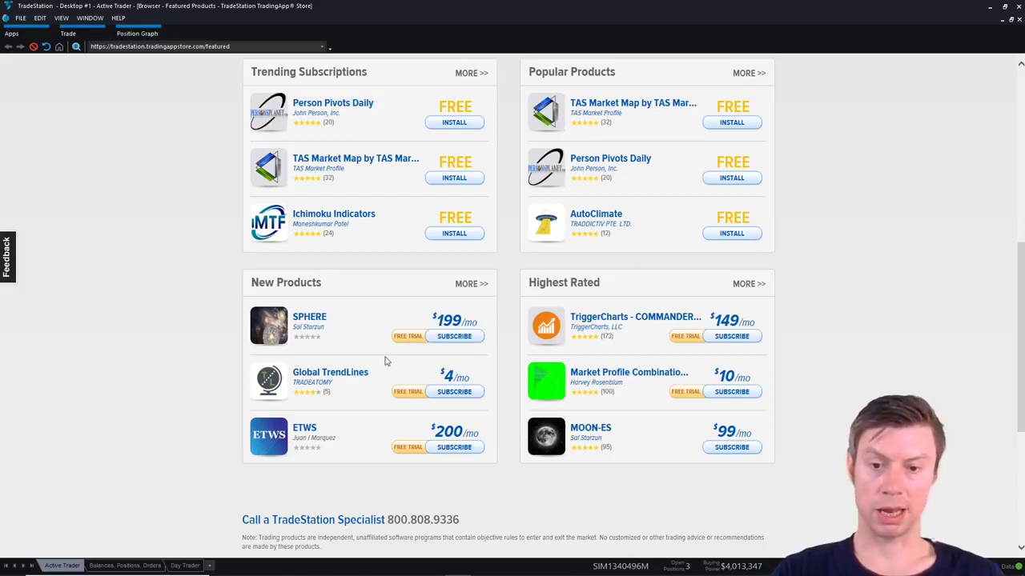
# - Open the SPHERE strategy's store page and examine its description, asset type, media and customer reviews
pyautogui.click(311, 318)
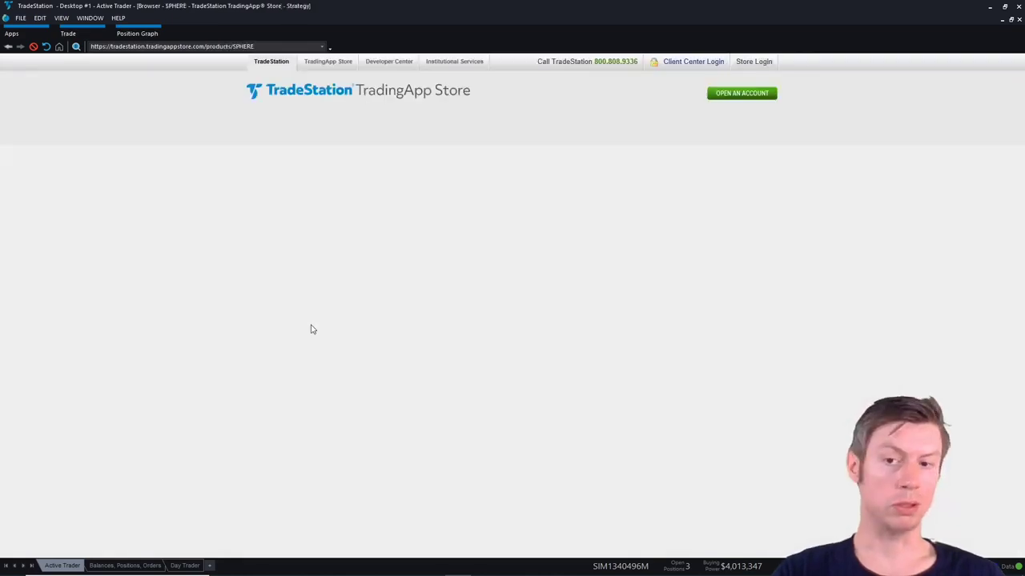
pyautogui.scroll(-3, 501, 306)
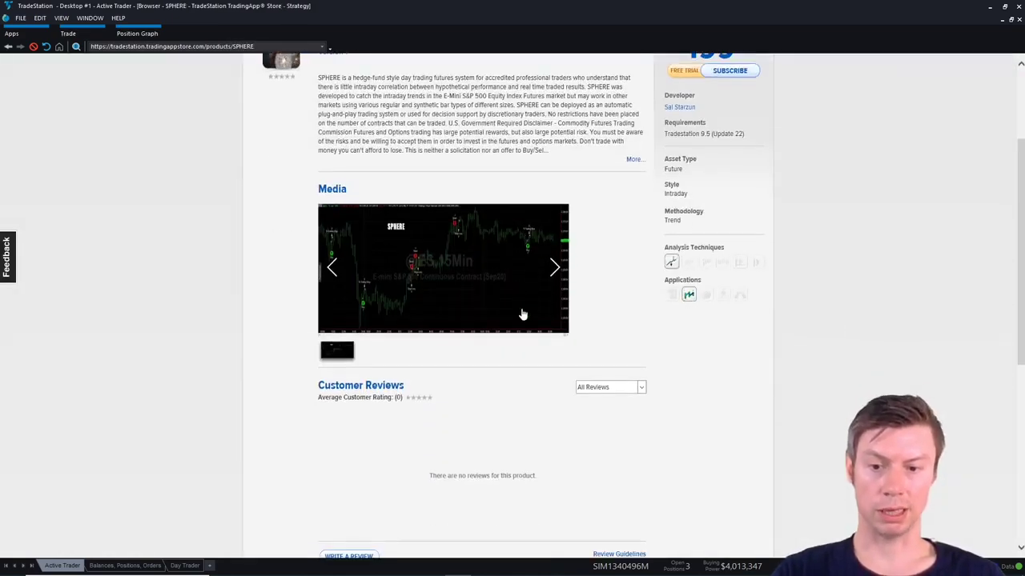
pyautogui.scroll(3, 522, 315)
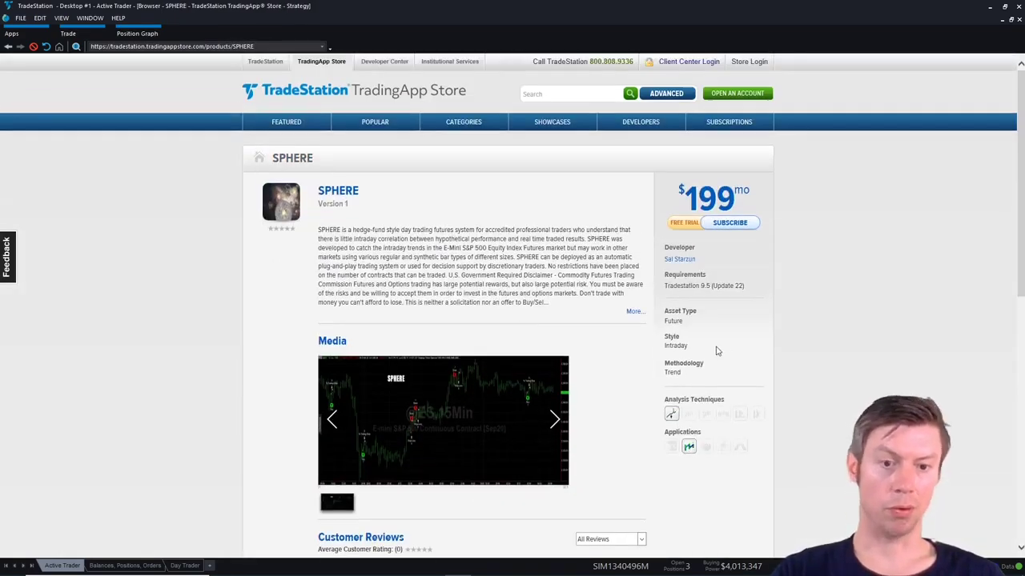
pyautogui.moveTo(684, 322); pyautogui.dragTo(662, 321)
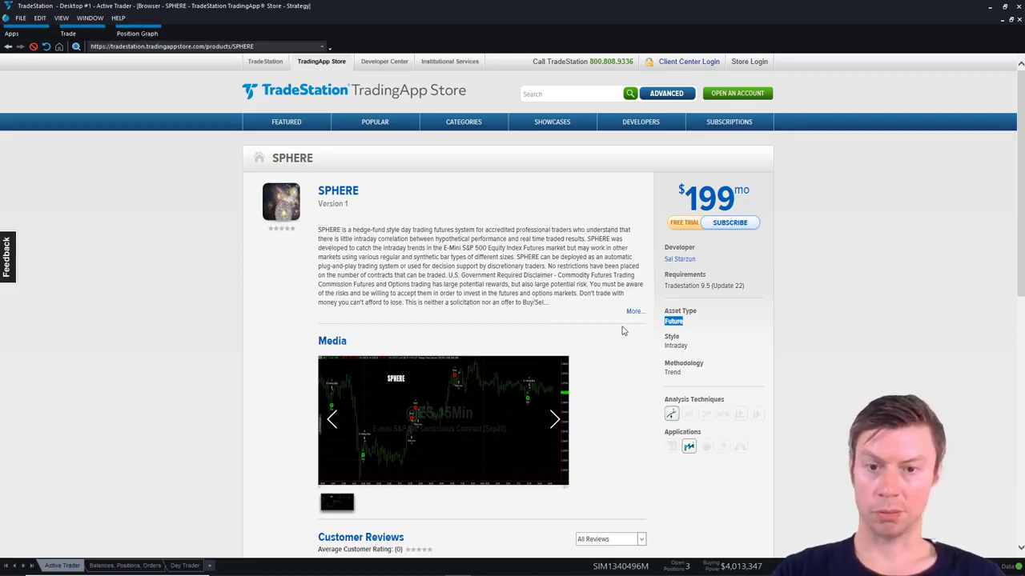
pyautogui.moveTo(480, 238); pyautogui.dragTo(497, 277)
pyautogui.scroll(-3, 561, 296)
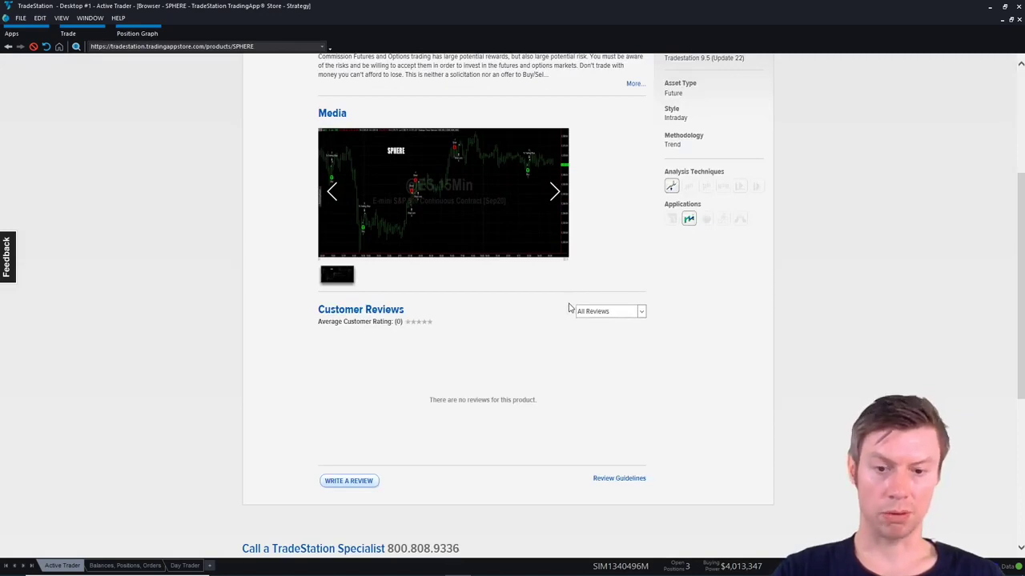
pyautogui.scroll(3, 569, 308)
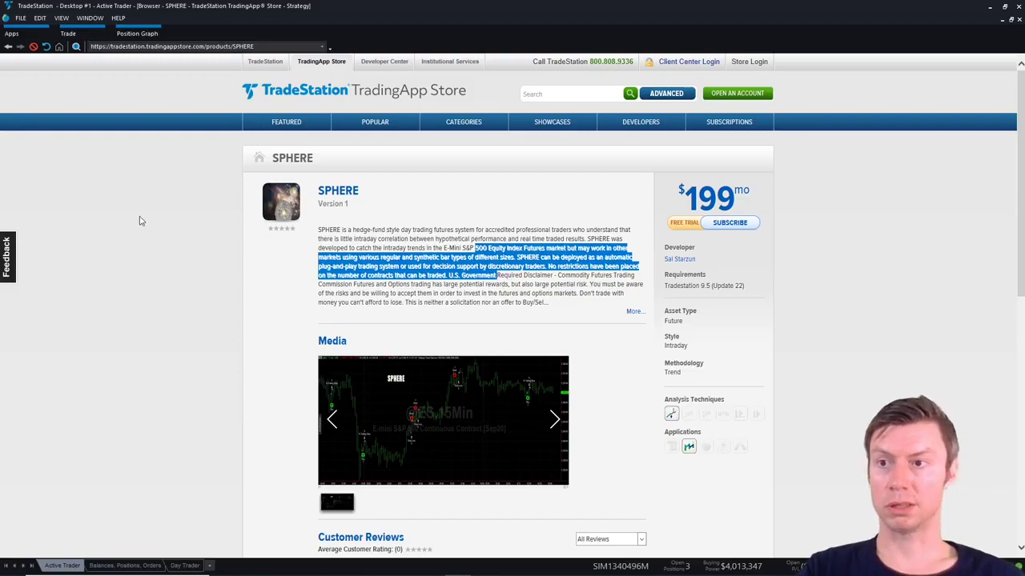
# - Restore the store browser's window size, bring the Scanner to the front and load APPS from its results into the linked charts
pyautogui.click(1011, 19)
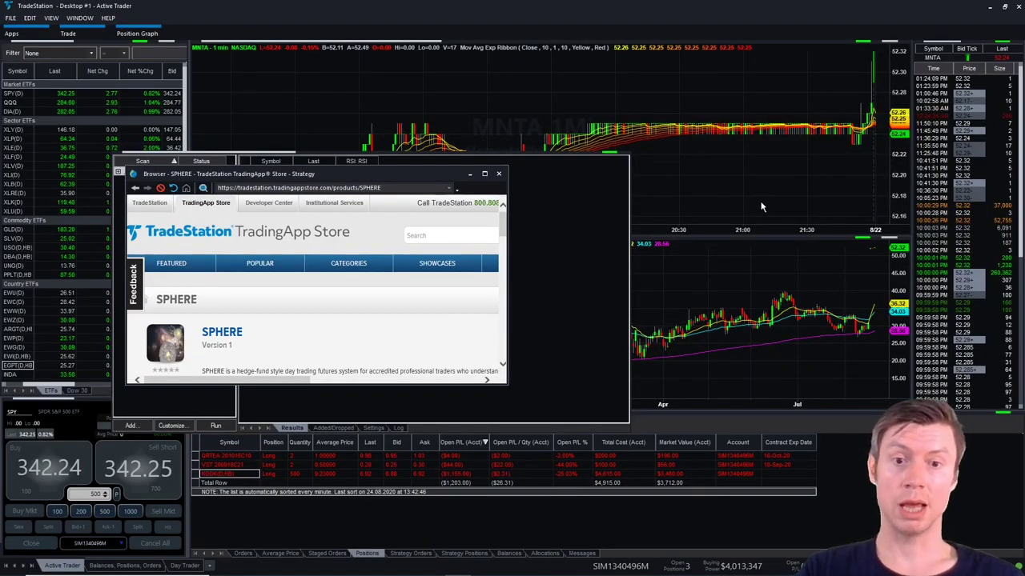
pyautogui.click(537, 198)
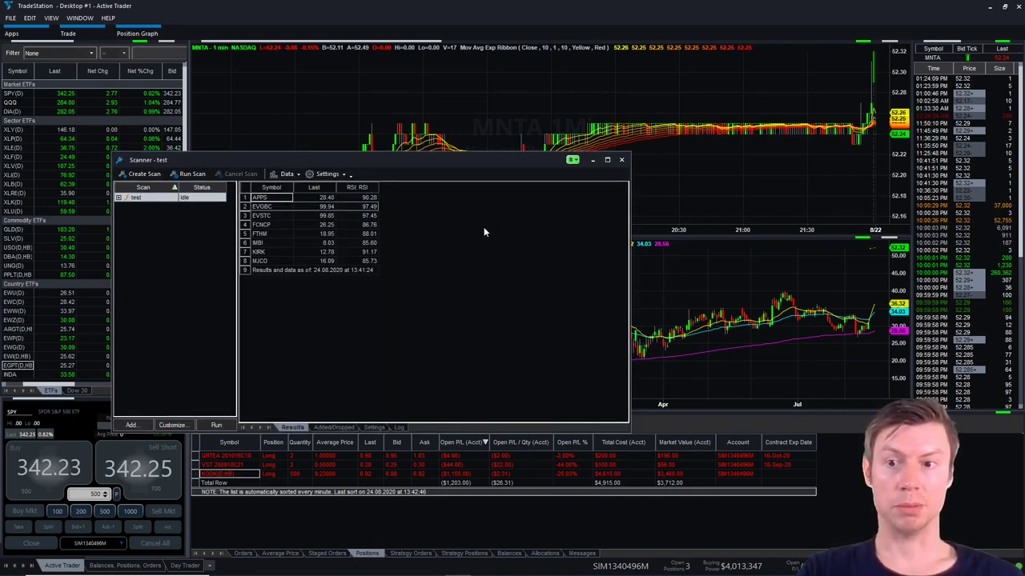
pyautogui.click(275, 217)
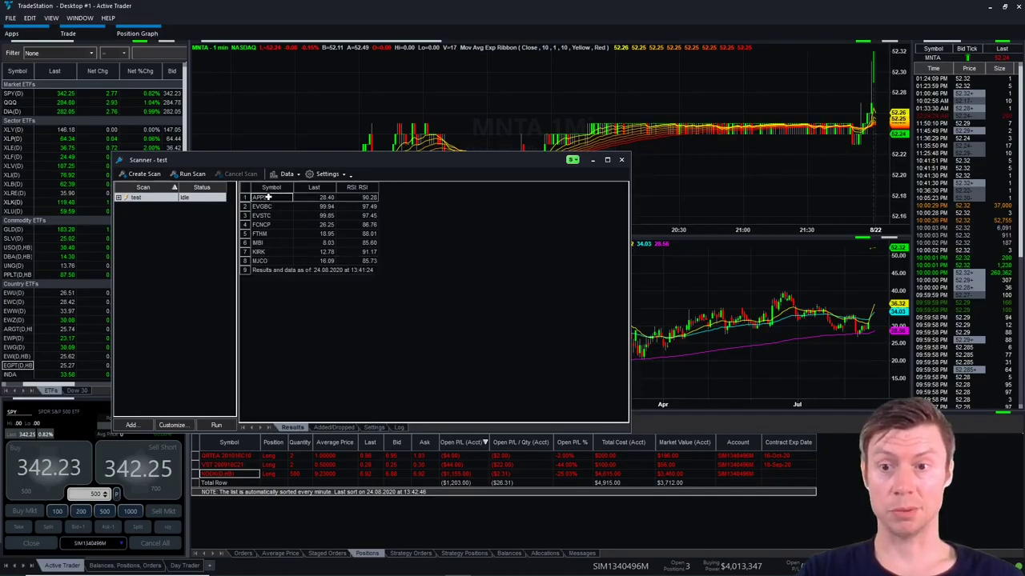
pyautogui.click(267, 197)
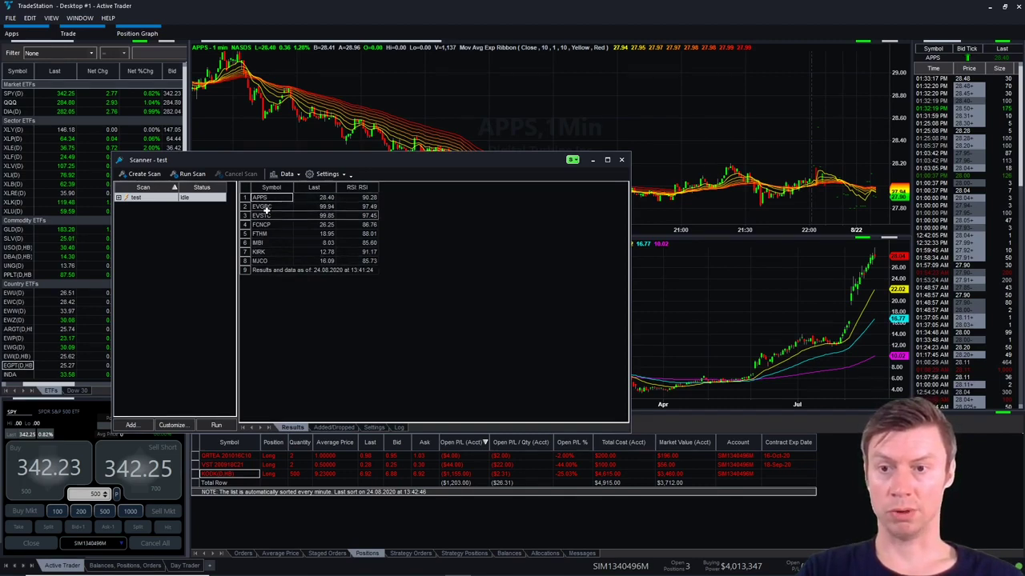
# - Load EVGBC, EVSTC and FTHM in turn from the Scanner results into the linked charts
pyautogui.click(264, 207)
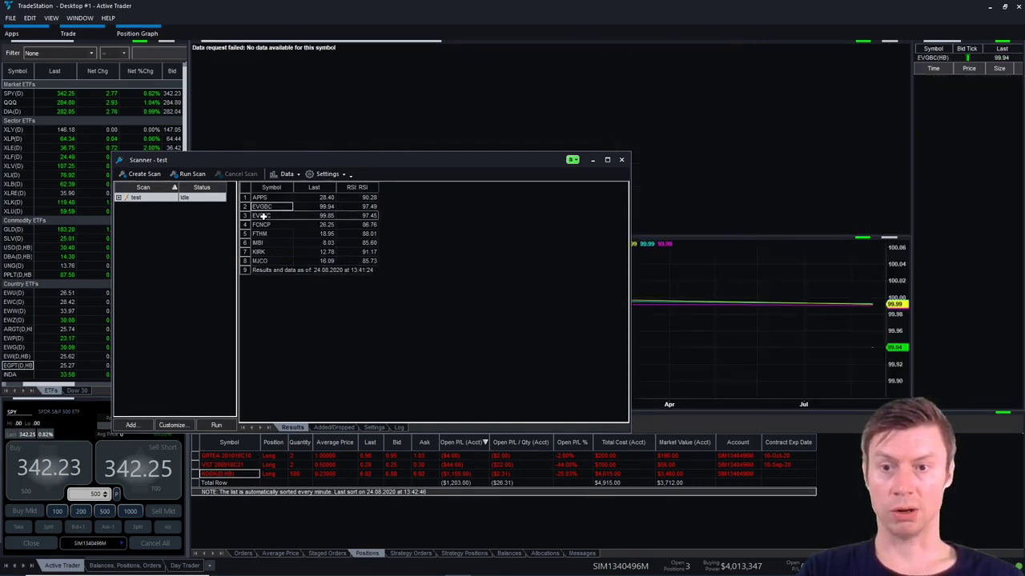
pyautogui.click(263, 216)
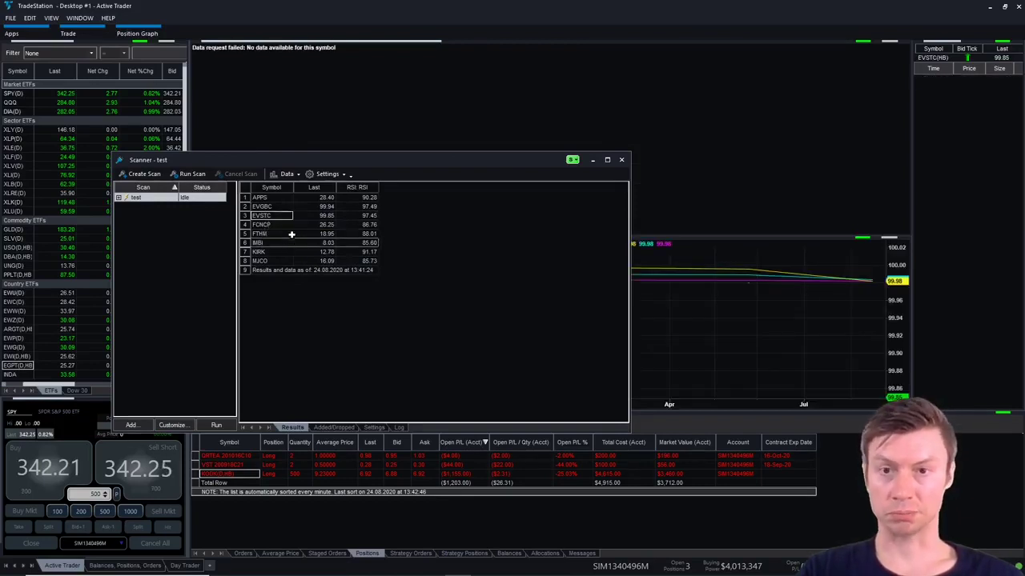
pyautogui.click(268, 234)
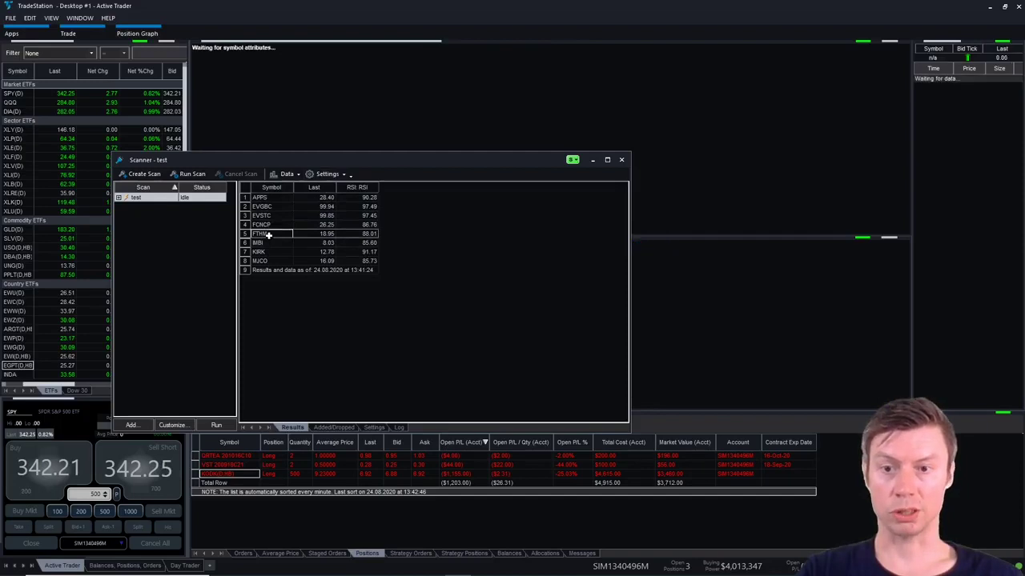
# - Move the Scanner aside and close the SPHERE store browser, removing it from the workspace
pyautogui.moveTo(525, 162); pyautogui.dragTo(487, 350)
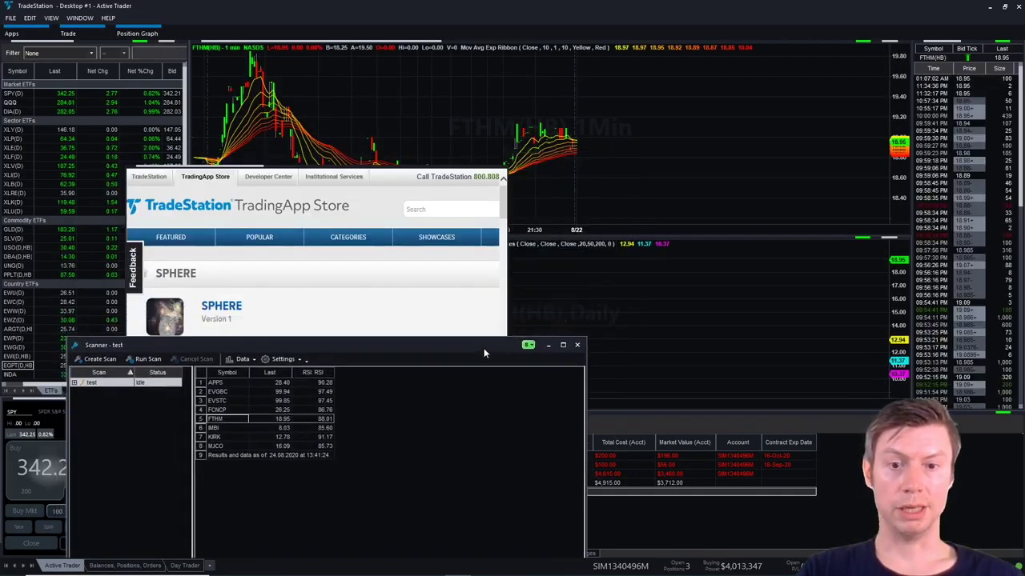
pyautogui.click(493, 181)
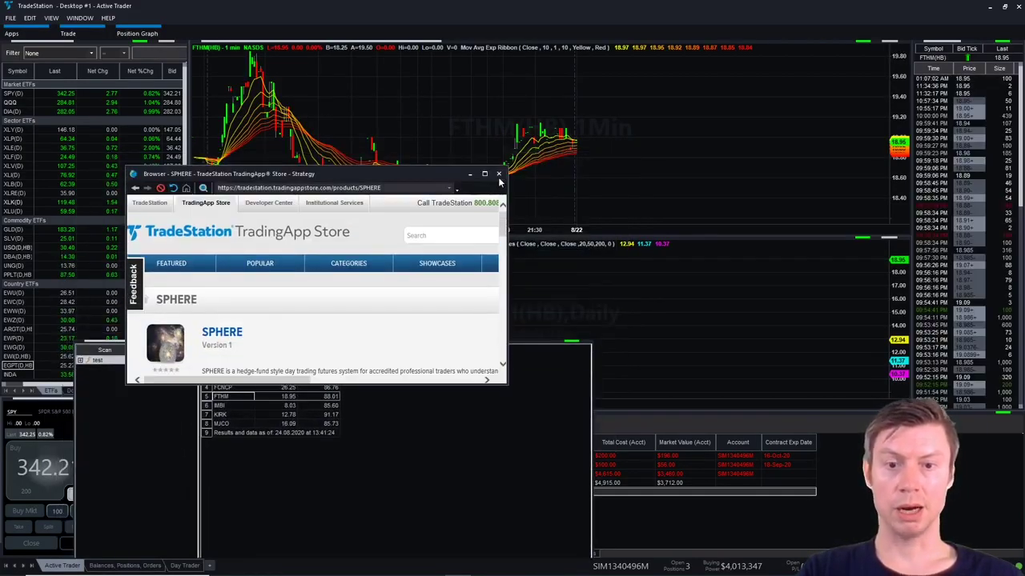
pyautogui.click(499, 176)
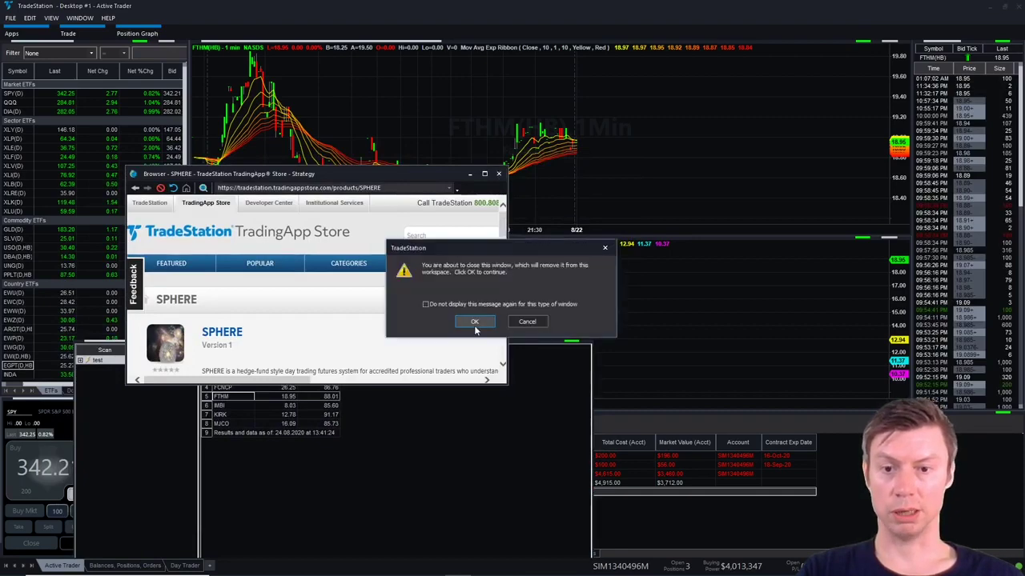
pyautogui.click(486, 324)
# - Move the Scanner back up, load IMBI and KIRK in turn into the linked charts, and minimize the Scanner
pyautogui.moveTo(478, 352); pyautogui.dragTo(469, 190)
pyautogui.click(230, 267)
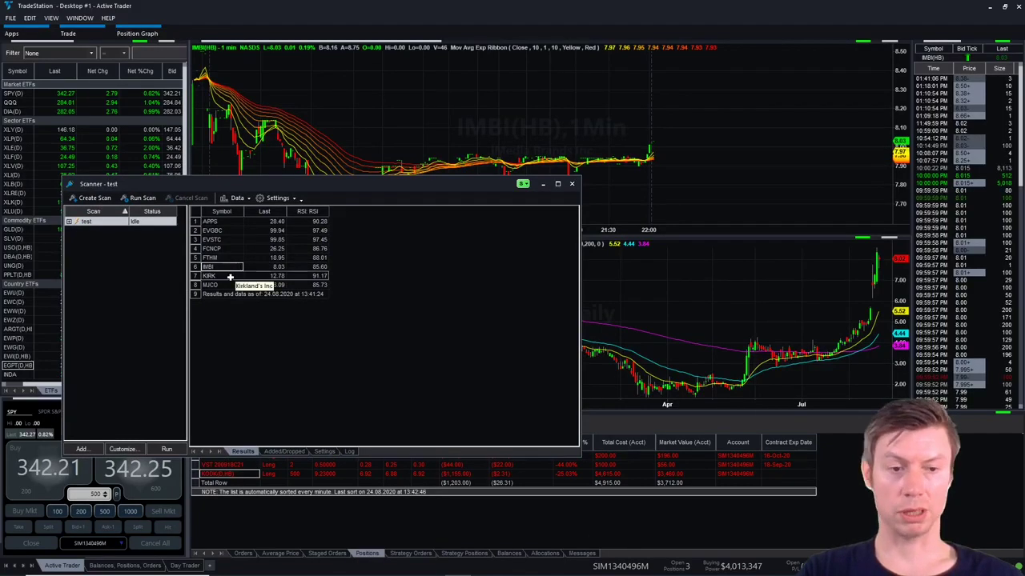
pyautogui.click(231, 276)
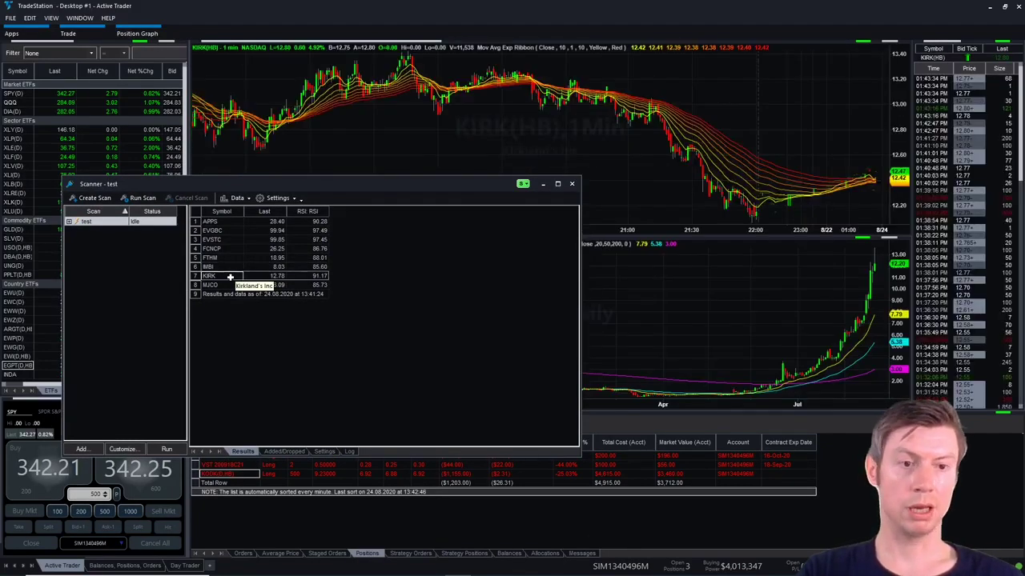
pyautogui.click(545, 185)
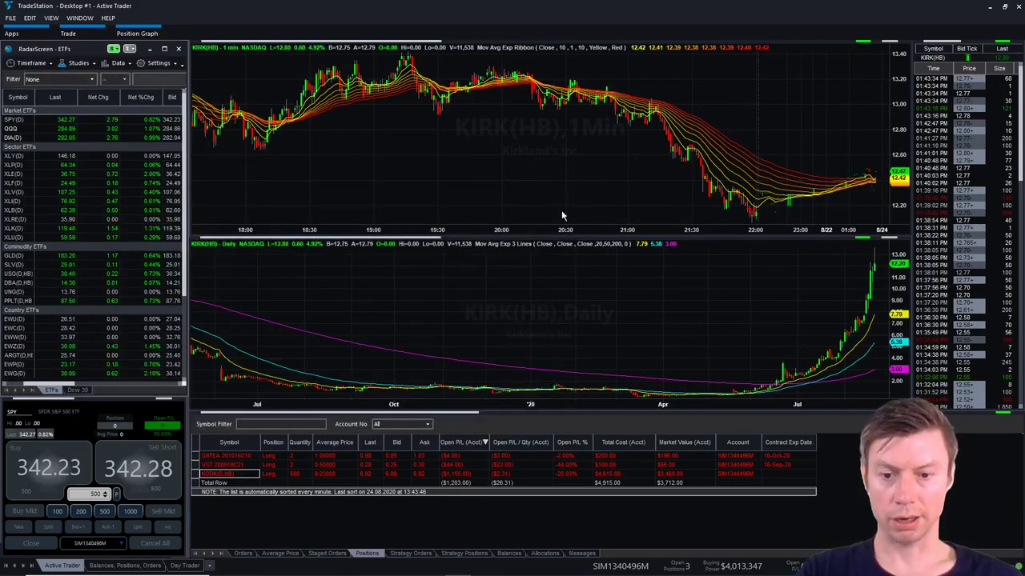
# - Look through the daily chart's study, strategy and Chart Trading options without applying any
pyautogui.rightClick(645, 314)
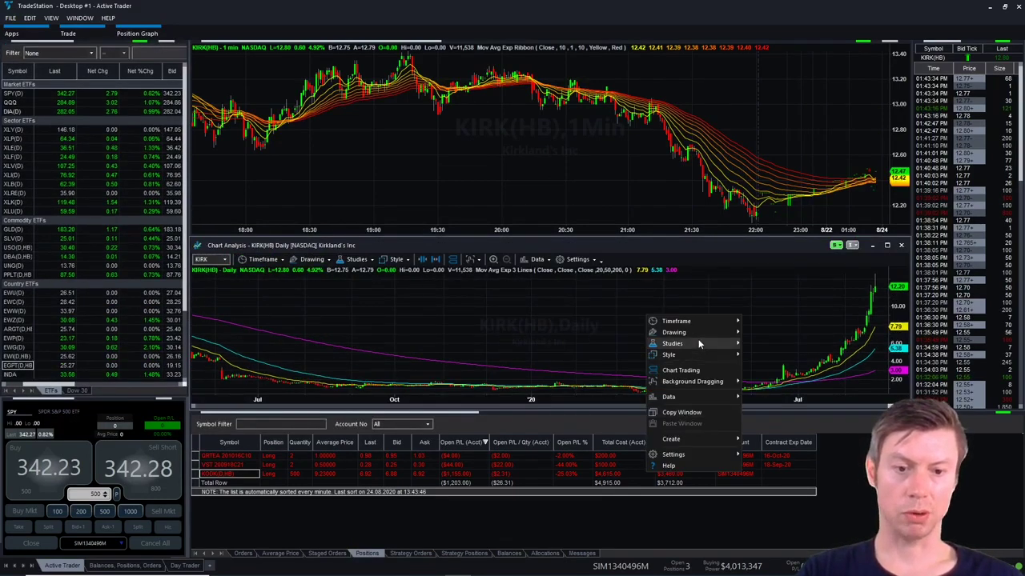
pyautogui.moveTo(698, 341)
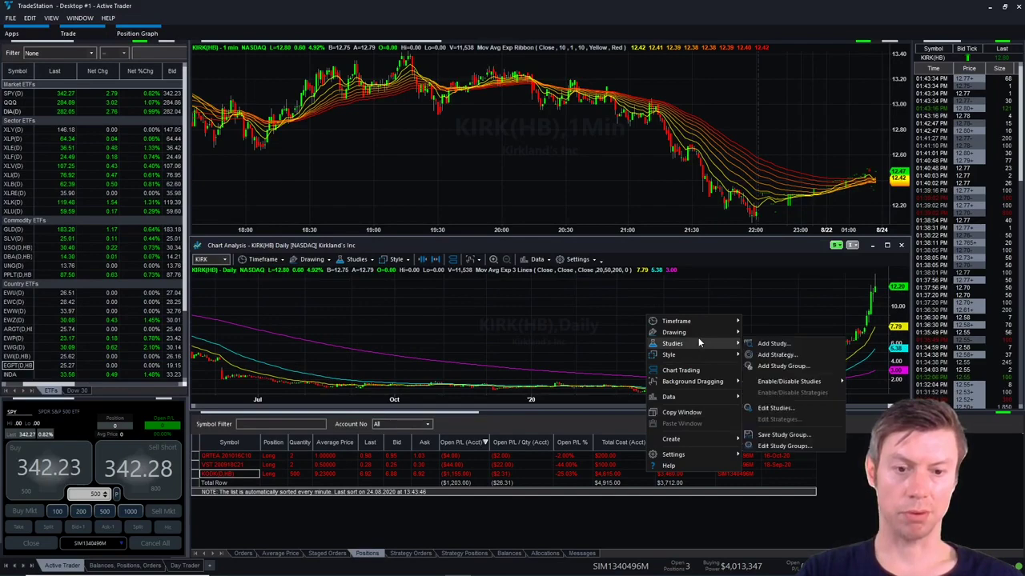
pyautogui.rightClick(573, 293)
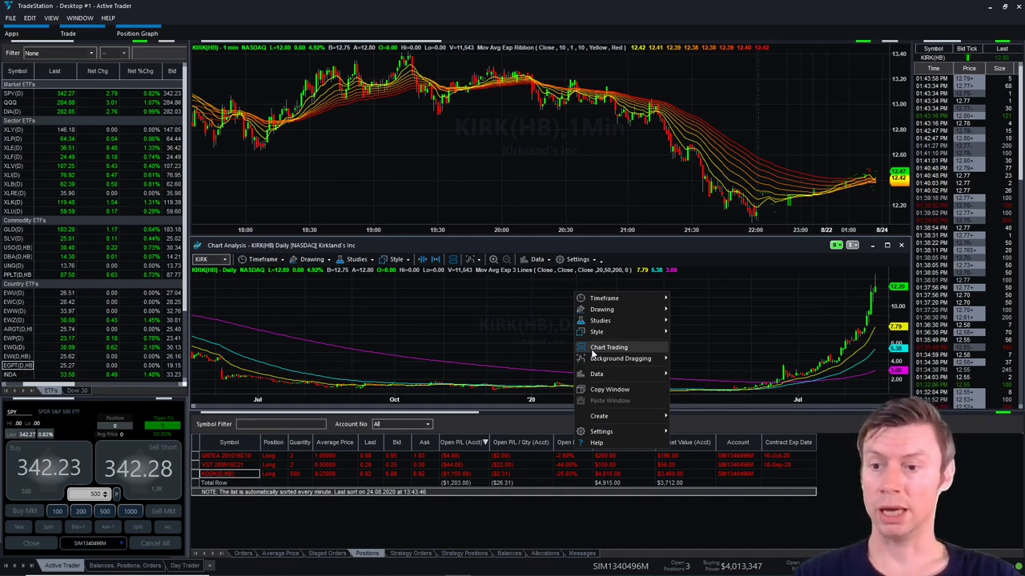
pyautogui.press('Escape')
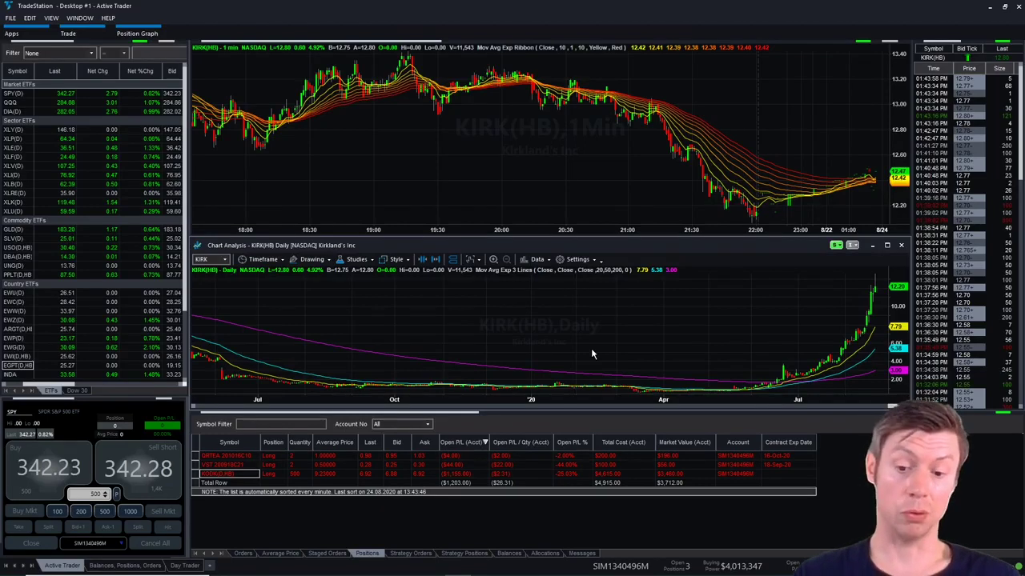
# - Switch to Firefox and review the TradeVola Interactive Brokers page's advantages, technology description and platform images
pyautogui.moveTo(334, 558)
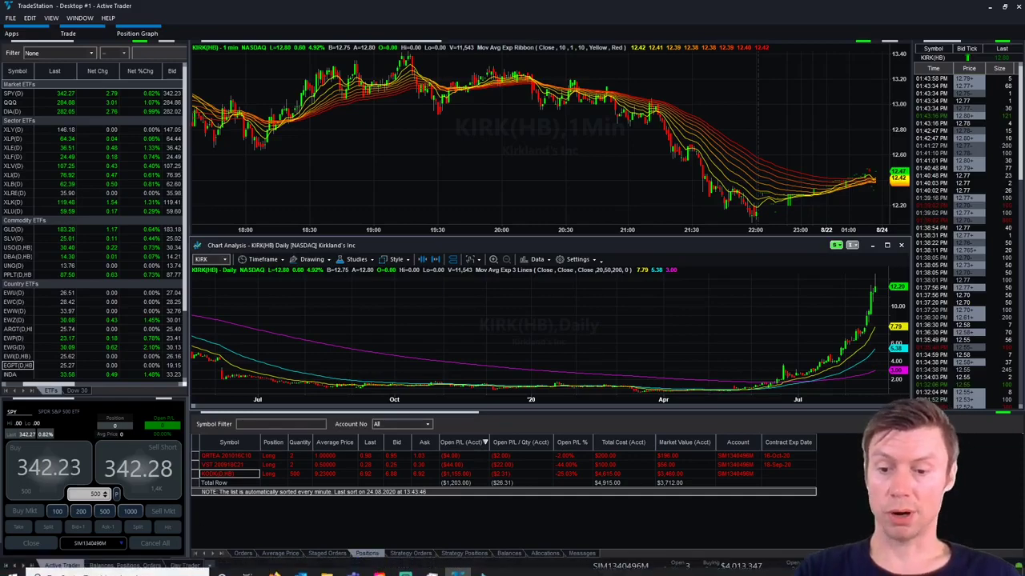
pyautogui.click(273, 567)
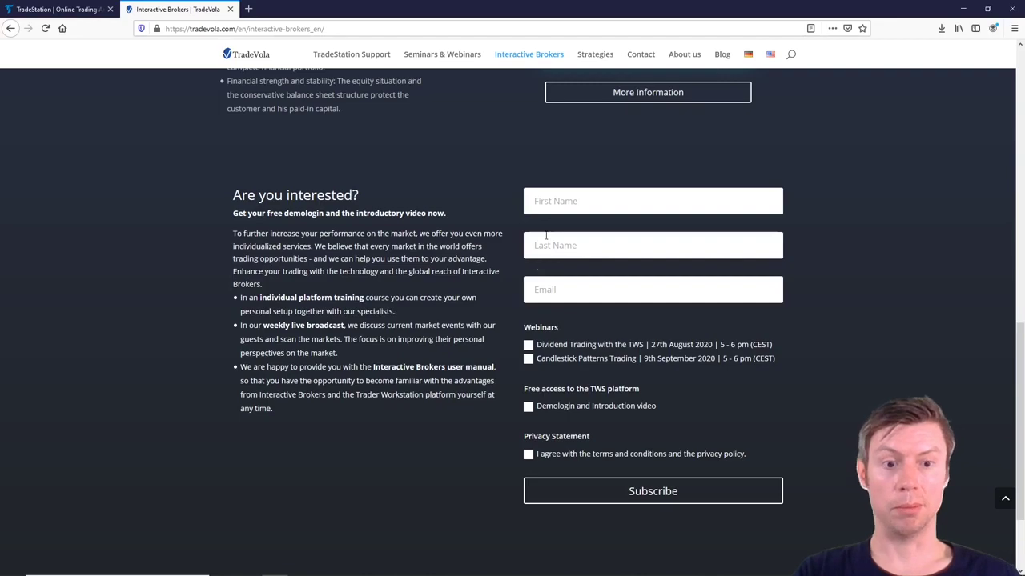
pyautogui.scroll(3, 467, 184)
pyautogui.scroll(10, 468, 190)
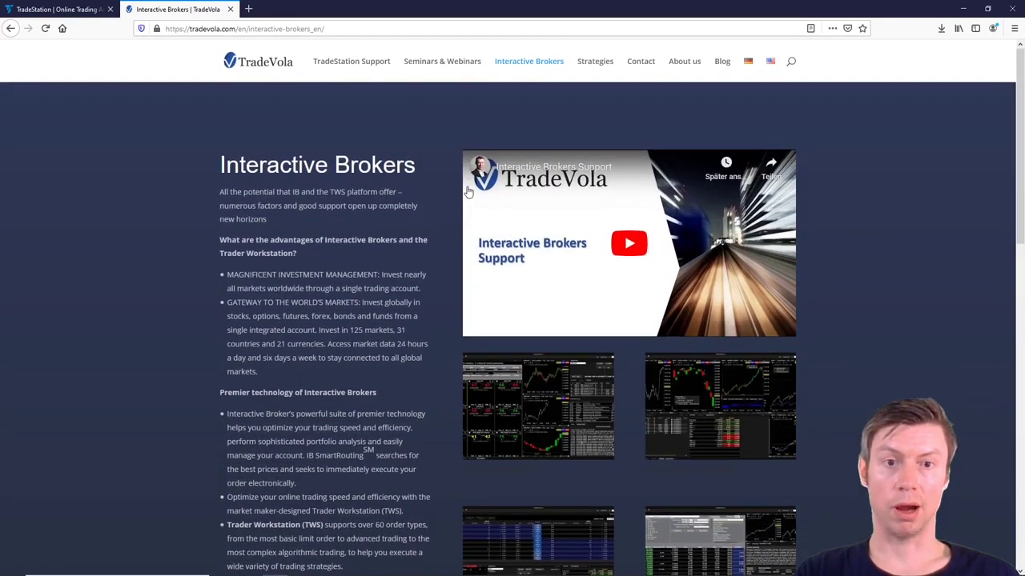
pyautogui.scroll(-2, 468, 192)
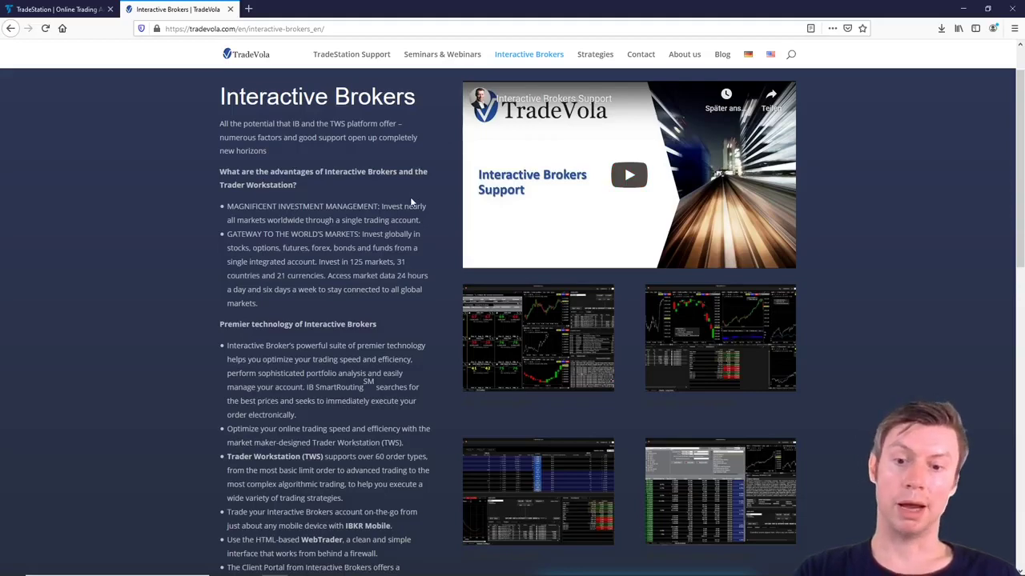
pyautogui.scroll(1, 411, 202)
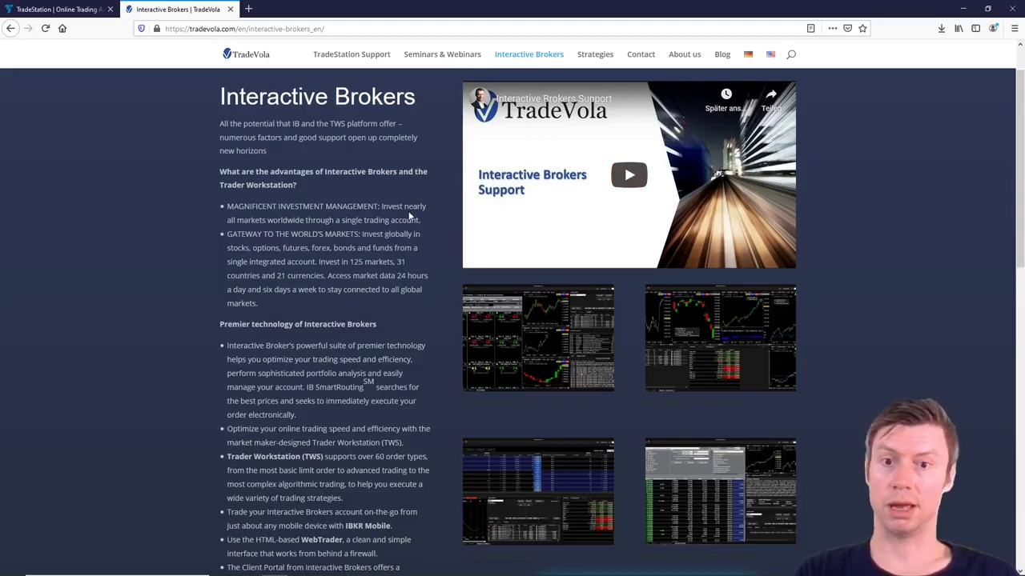
pyautogui.scroll(-3, 410, 210)
pyautogui.scroll(4, 408, 212)
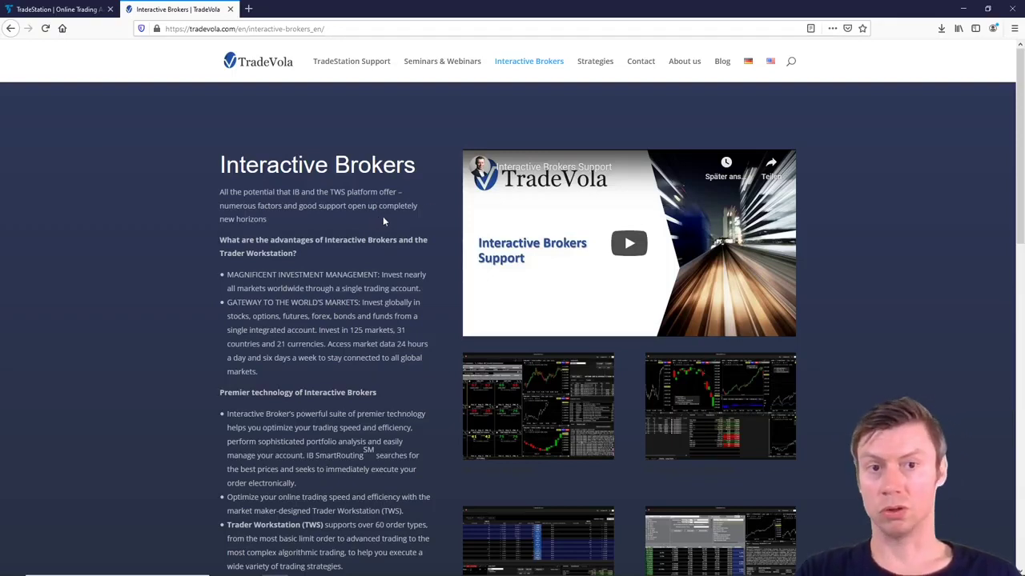
# - View TradeVola's Contact page, then return to the Interactive Brokers page and examine its demo login form and Individual Platform Training section
pyautogui.click(638, 64)
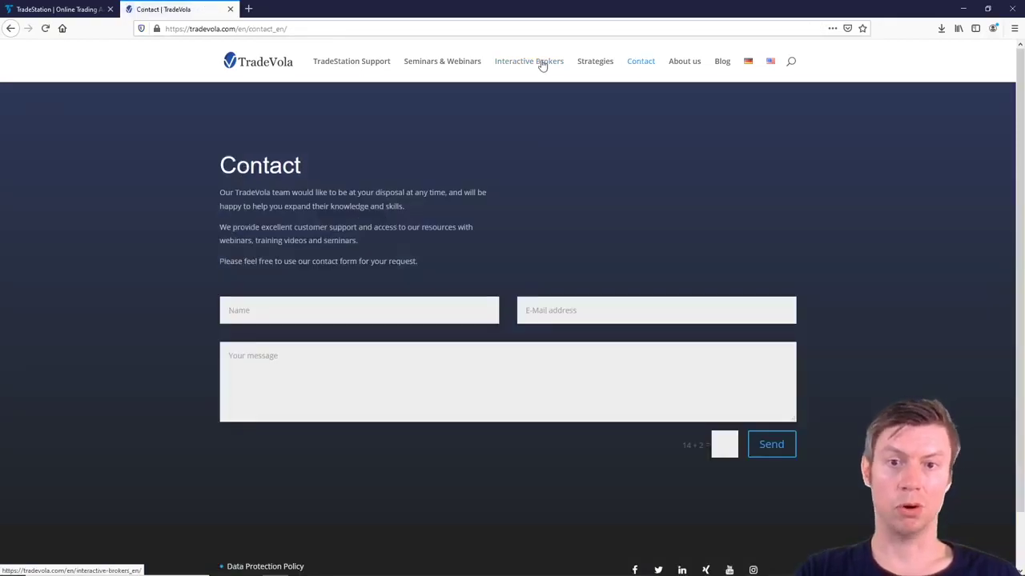
pyautogui.click(542, 64)
pyautogui.scroll(-5, 521, 187)
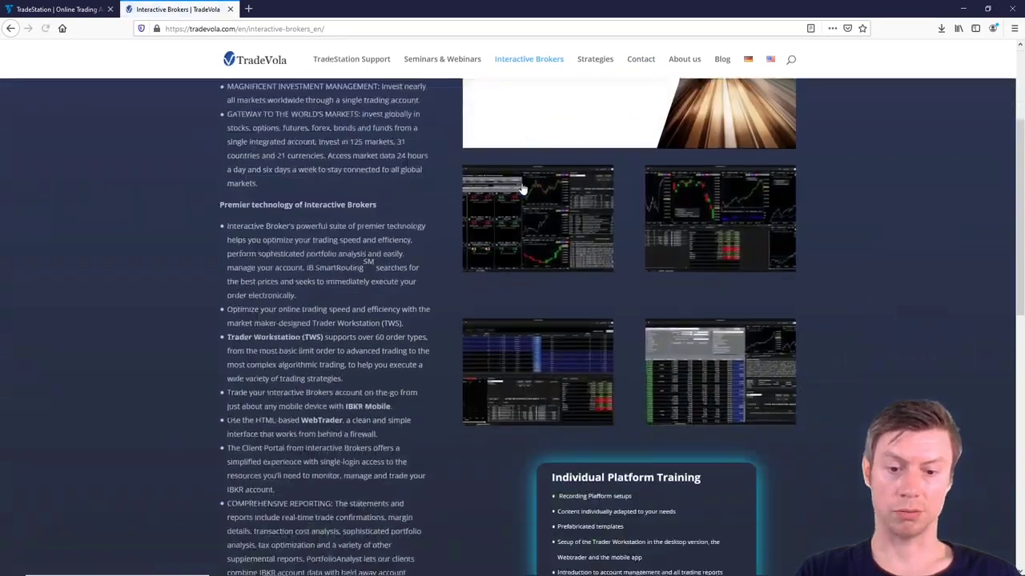
pyautogui.scroll(-2, 521, 208)
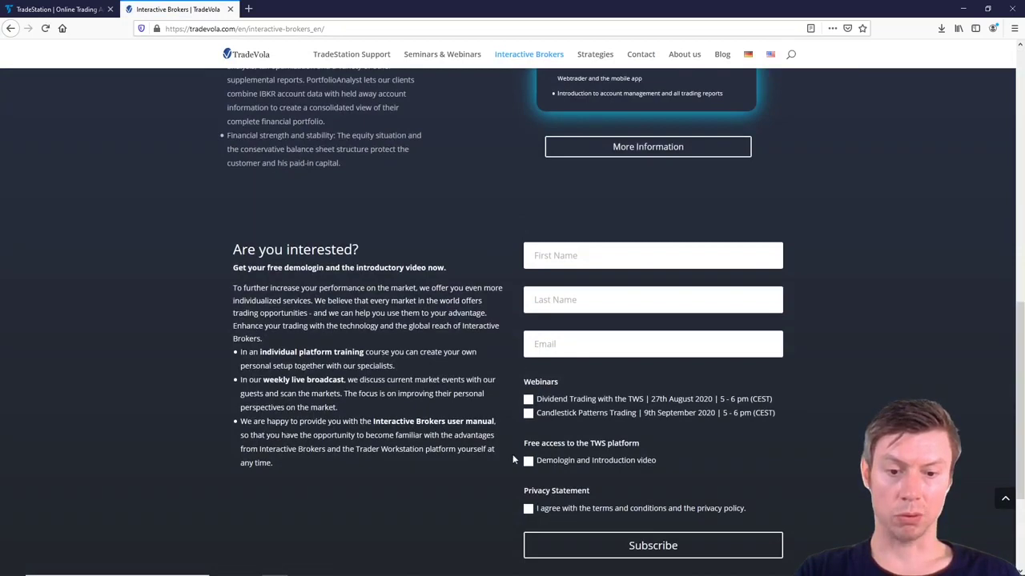
pyautogui.scroll(6, 526, 462)
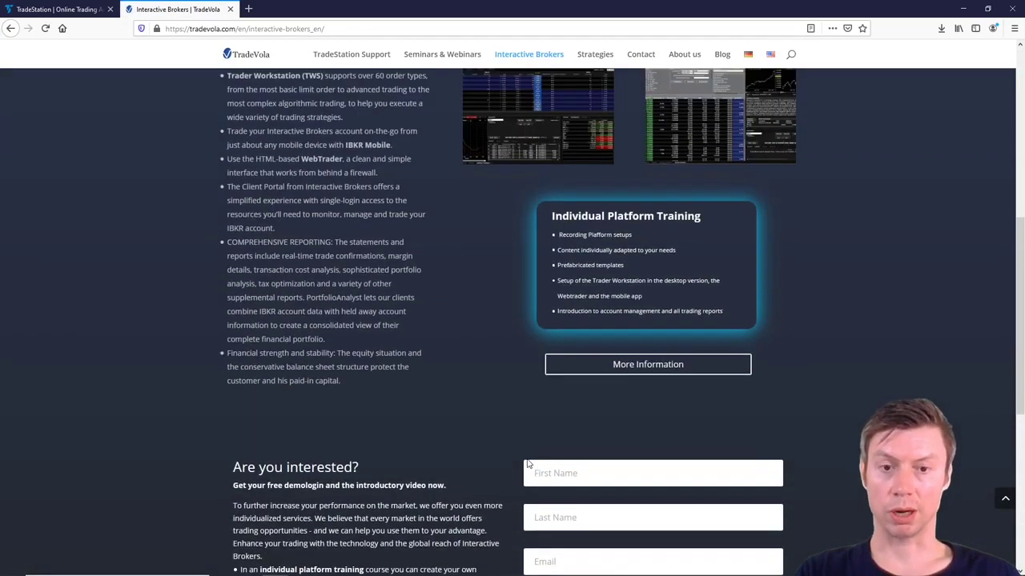